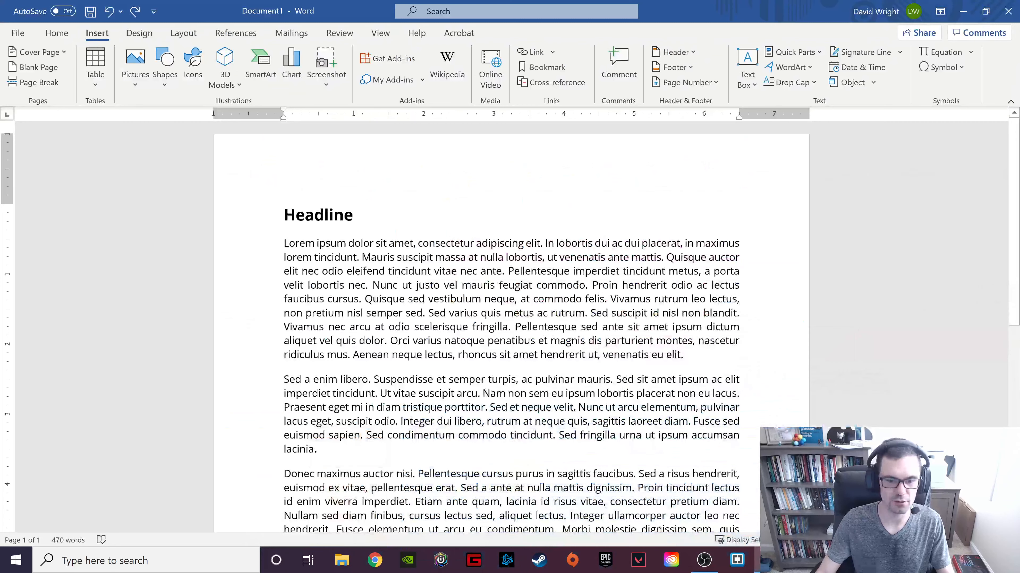
Insert the d890a5y JPG picture from the Desktop after the headline and shrink it to about 3.99 by 2.25 inches.
drag(285, 216, 368, 218)
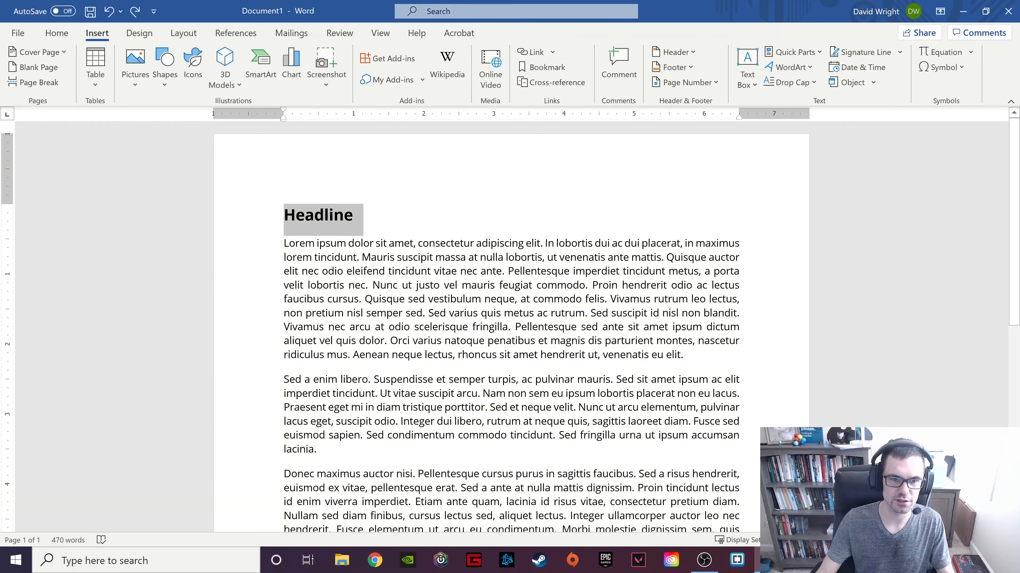
click(384, 219)
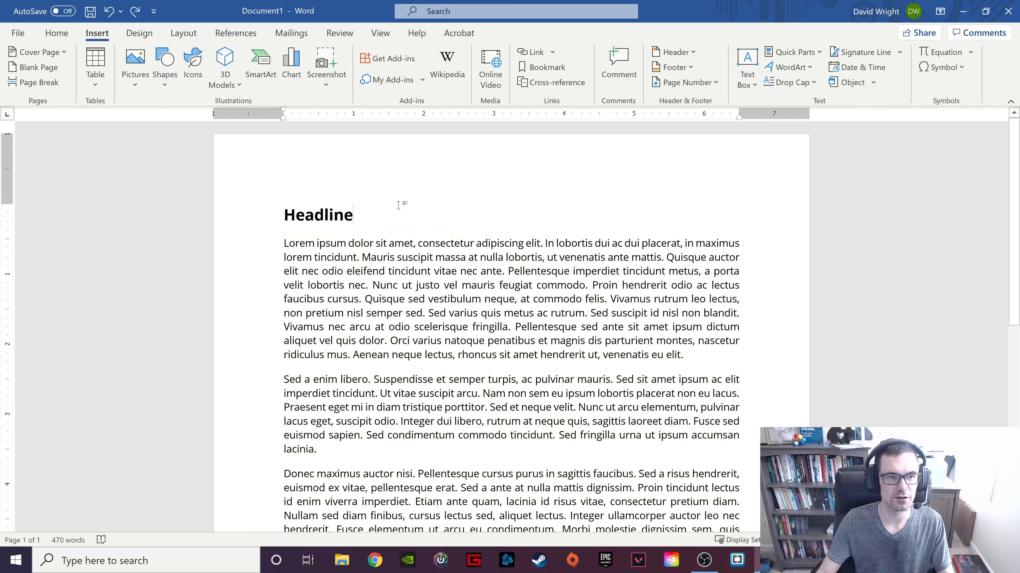
click(134, 84)
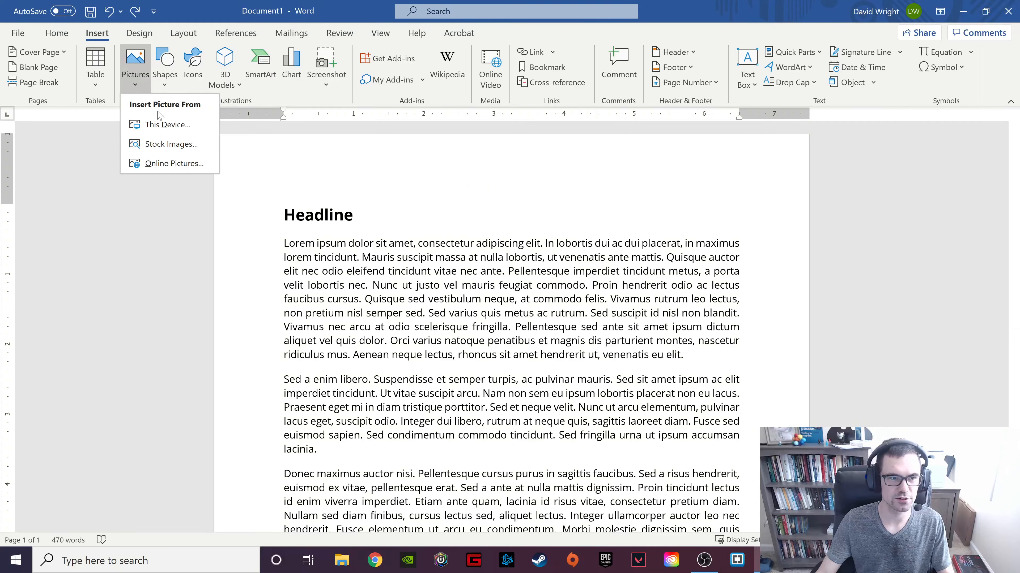
click(166, 124)
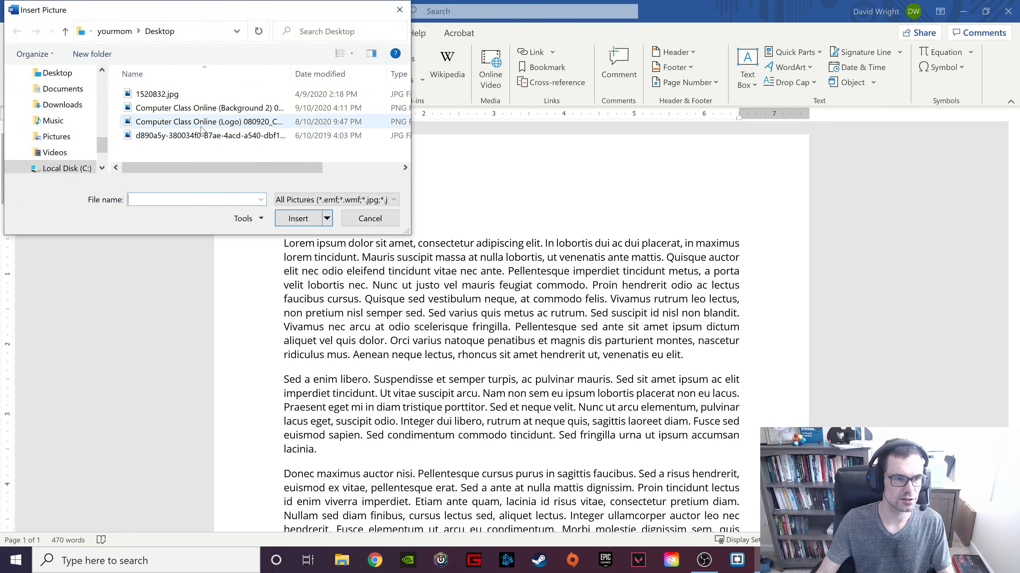
click(209, 137)
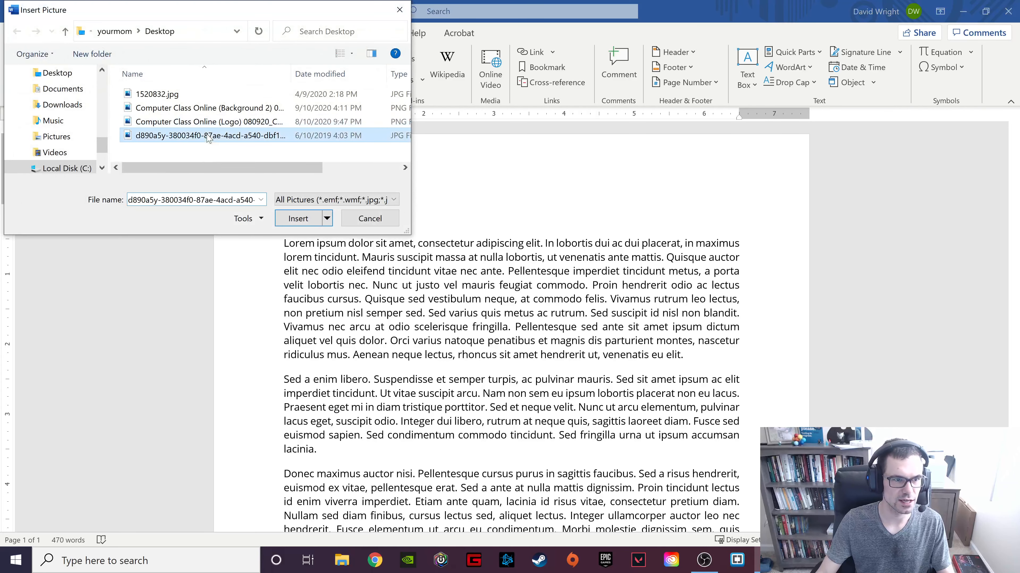
click(303, 218)
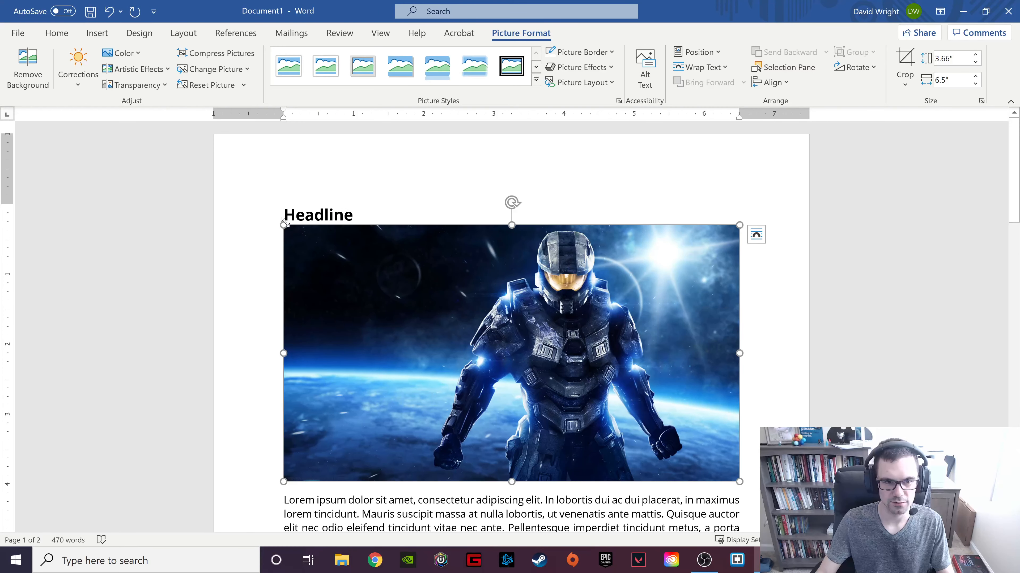
drag(284, 223, 458, 322)
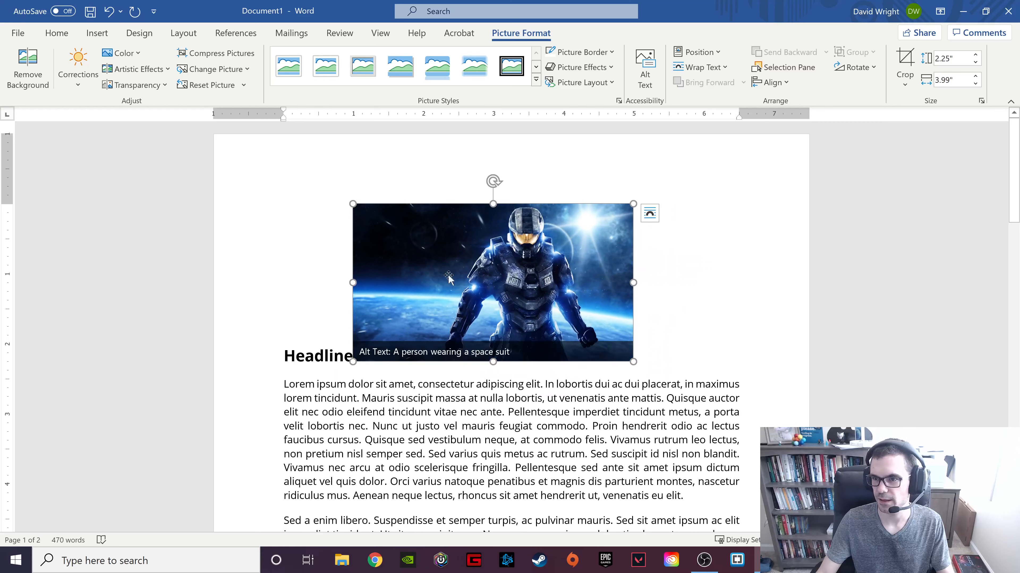
Set the picture's text wrapping to Top and Bottom and move it to the page's left margin above the headline.
click(654, 215)
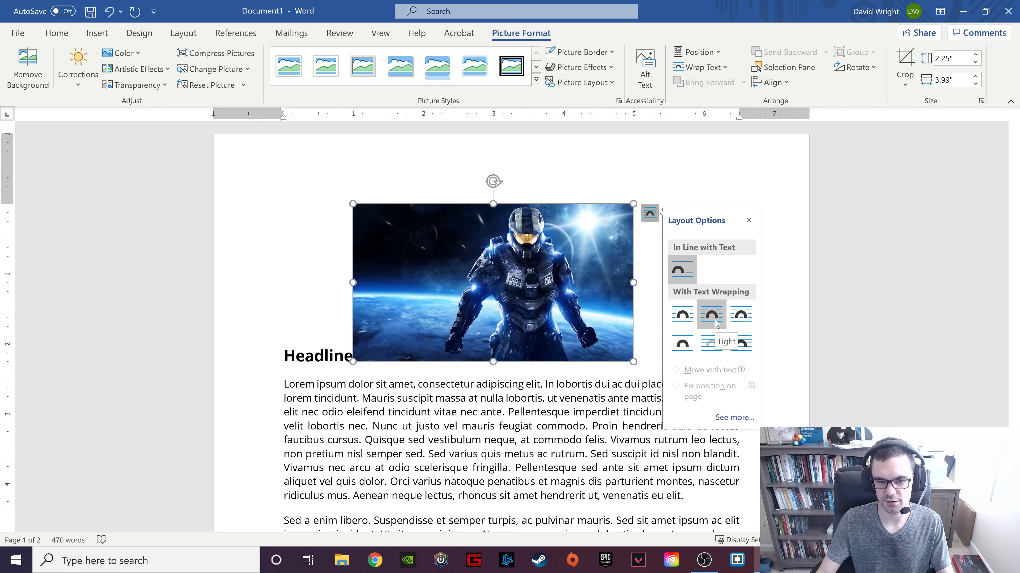
click(686, 343)
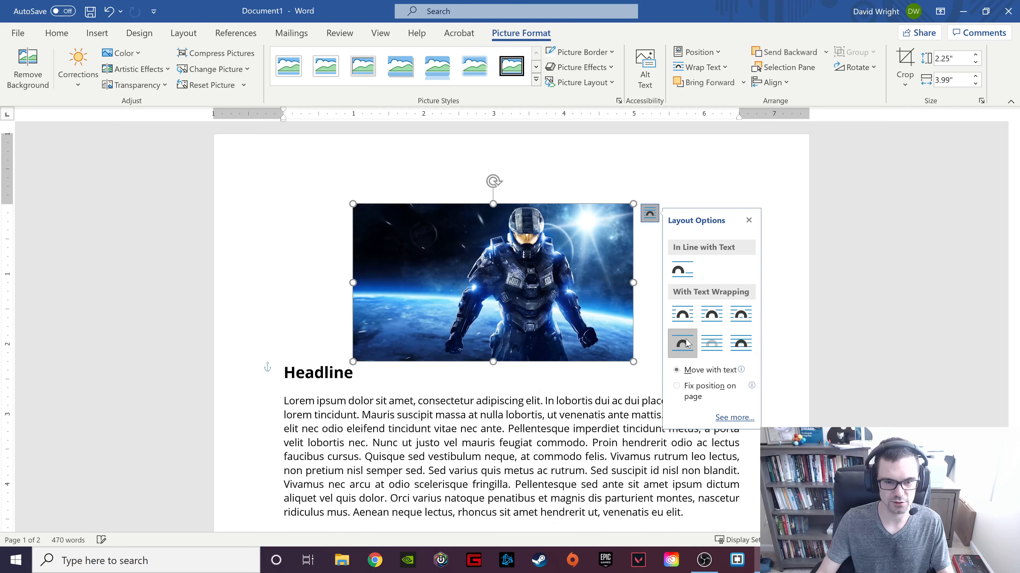
drag(453, 299, 382, 282)
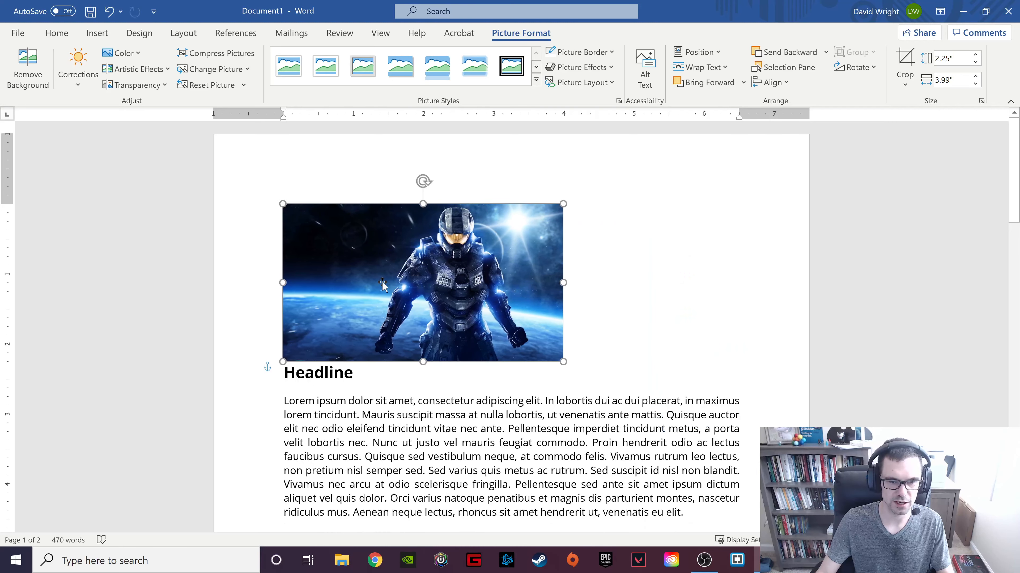
Crop off the lower half of the picture below the figure's chest and enlarge it to the full text width.
click(904, 67)
drag(423, 363, 423, 285)
click(361, 373)
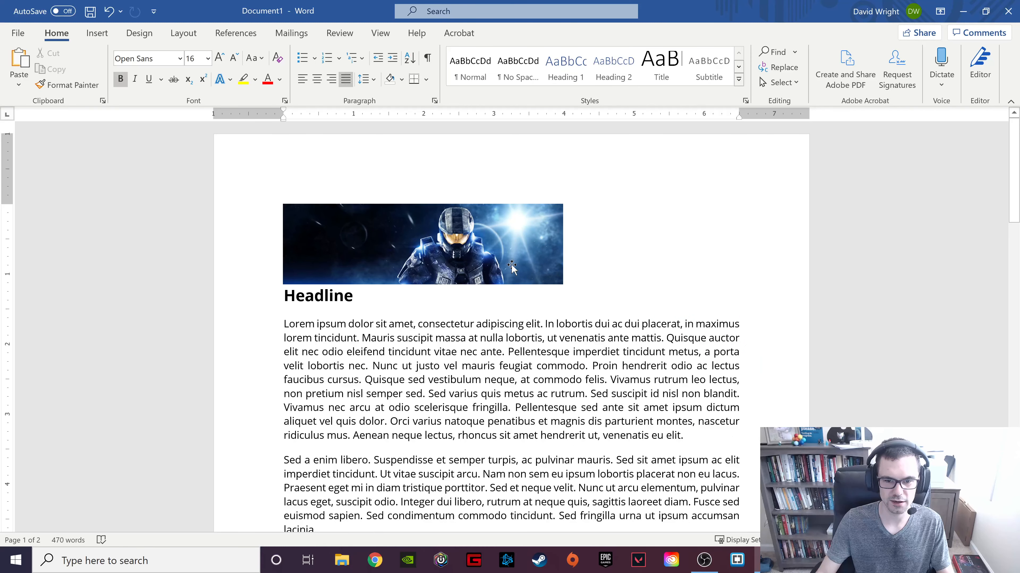
click(559, 268)
drag(563, 284, 740, 305)
click(506, 389)
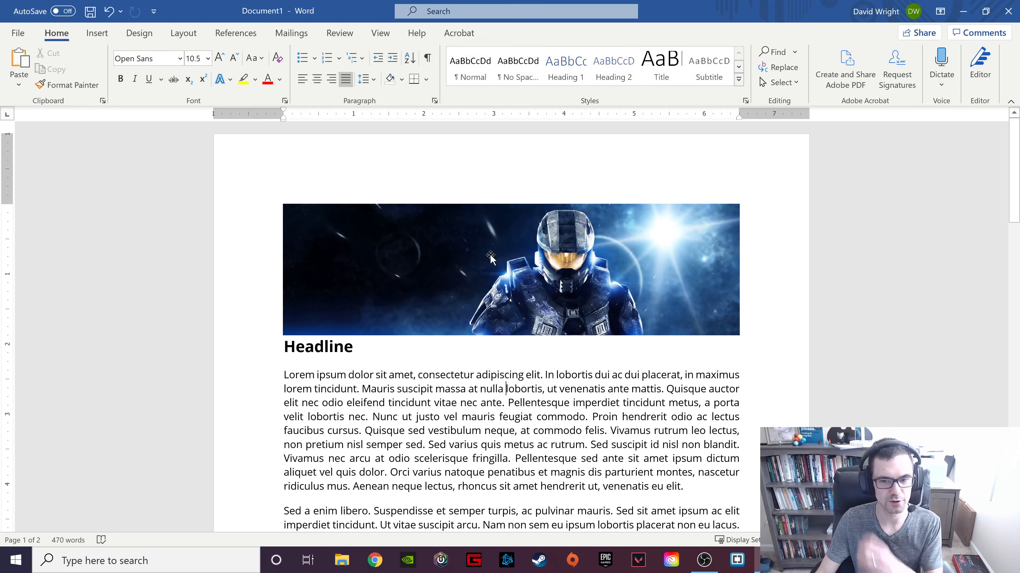
Add an empty line before the "Donec maximus" paragraph and insert a 2x2 table there.
scroll(490, 254, down, 1)
scroll(512, 326, down, 6)
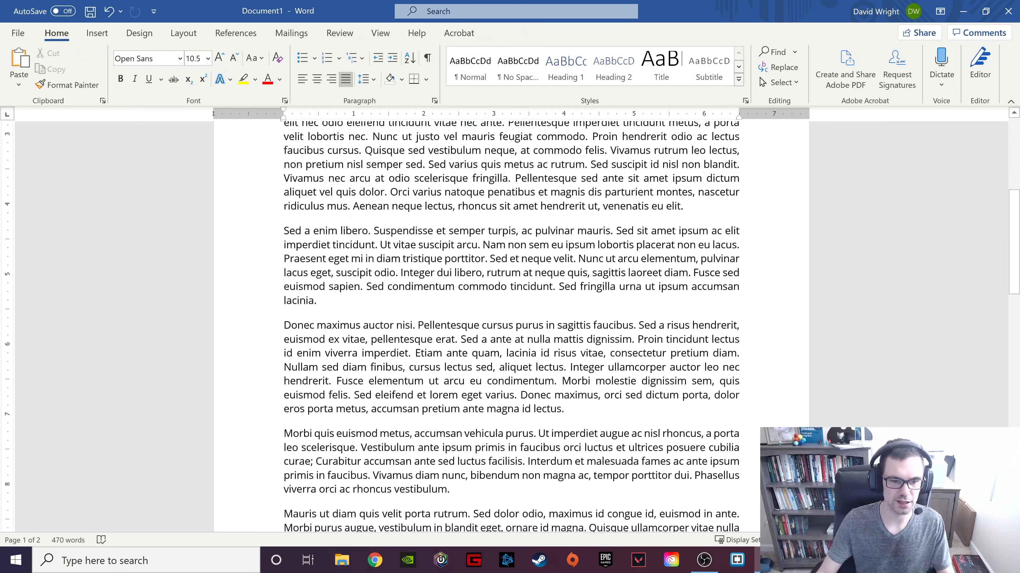
key(Return)
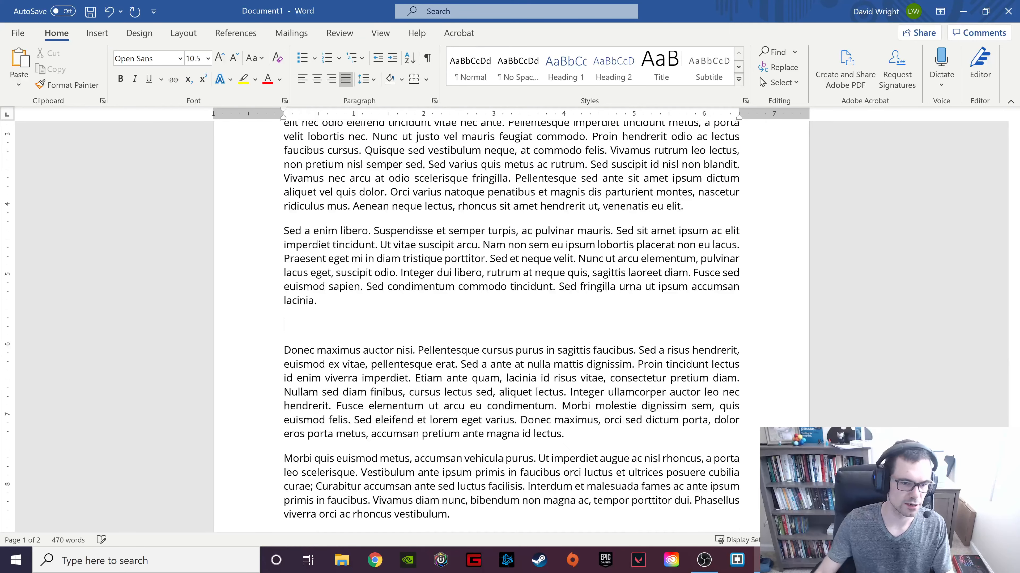
click(97, 33)
click(95, 64)
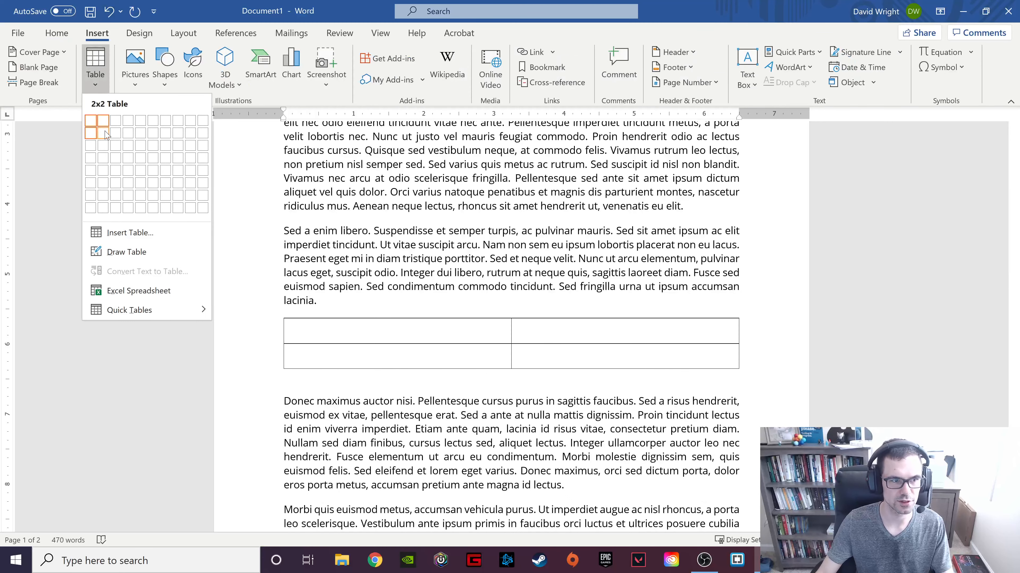
click(104, 133)
Place 1520832.jpg from the desktop in the table's upper-left cell and shrink it to fit within the column.
drag(674, 9, 755, 38)
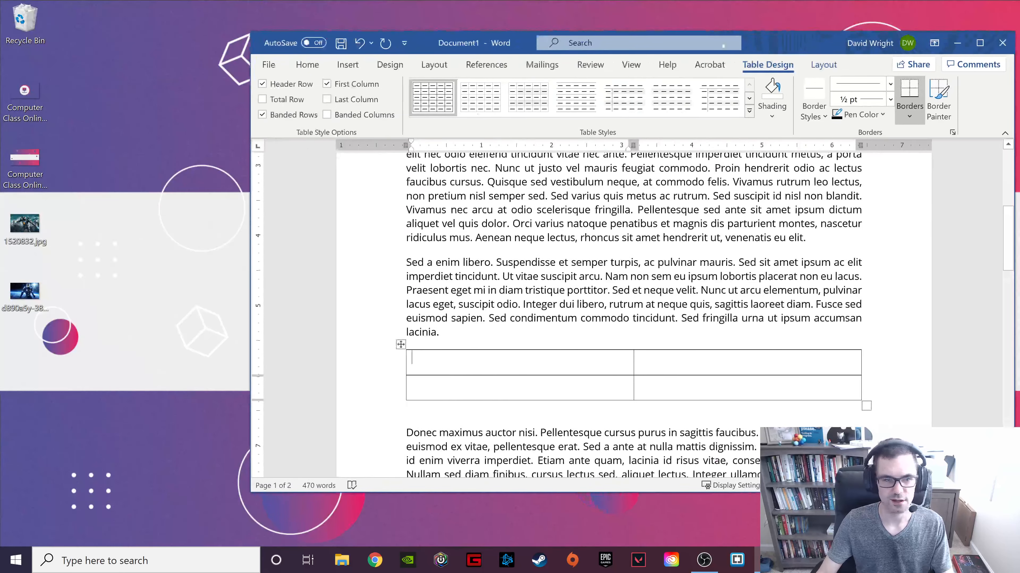
drag(32, 230, 473, 362)
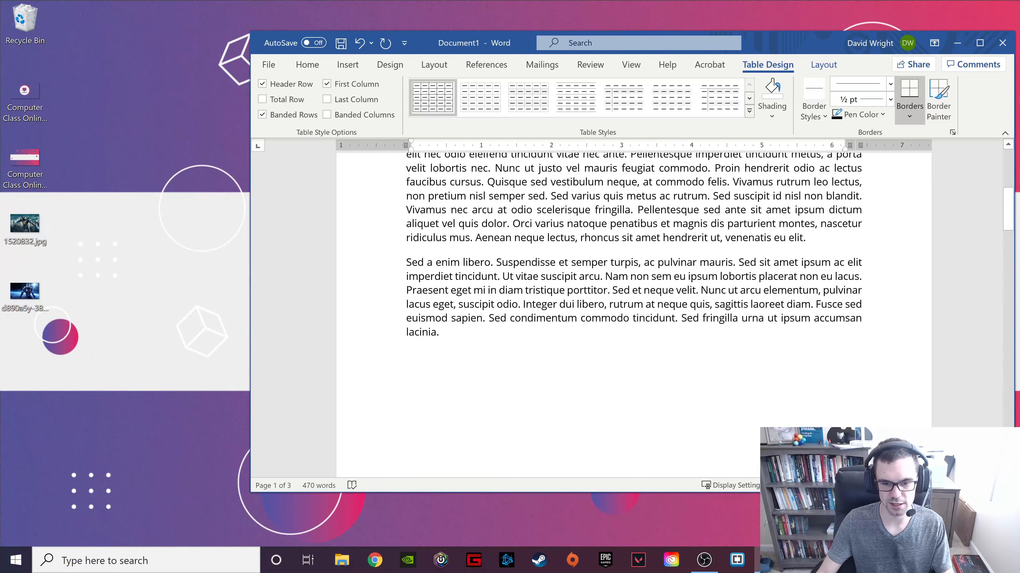
click(555, 318)
scroll(497, 285, up, 5)
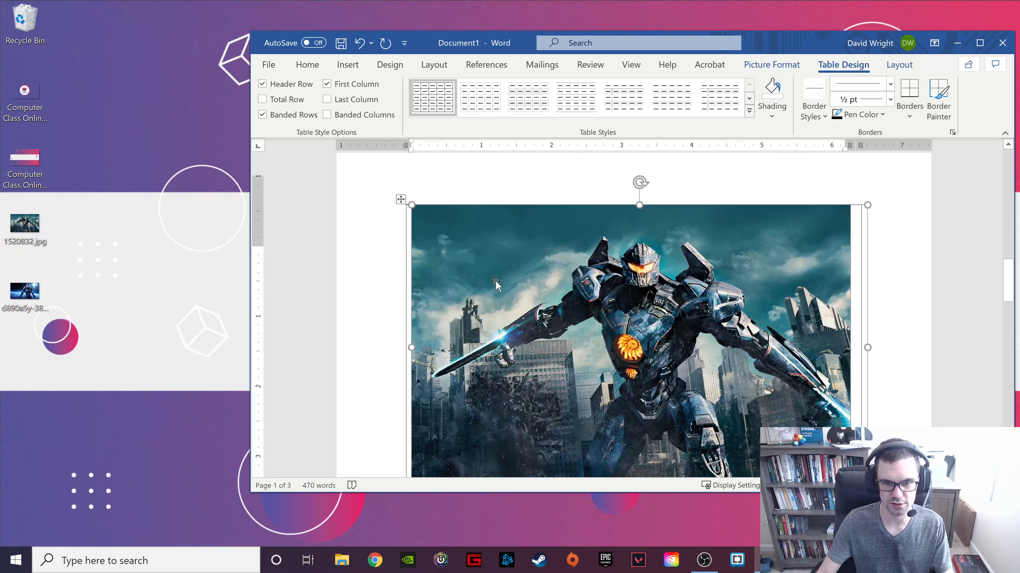
drag(410, 245, 689, 403)
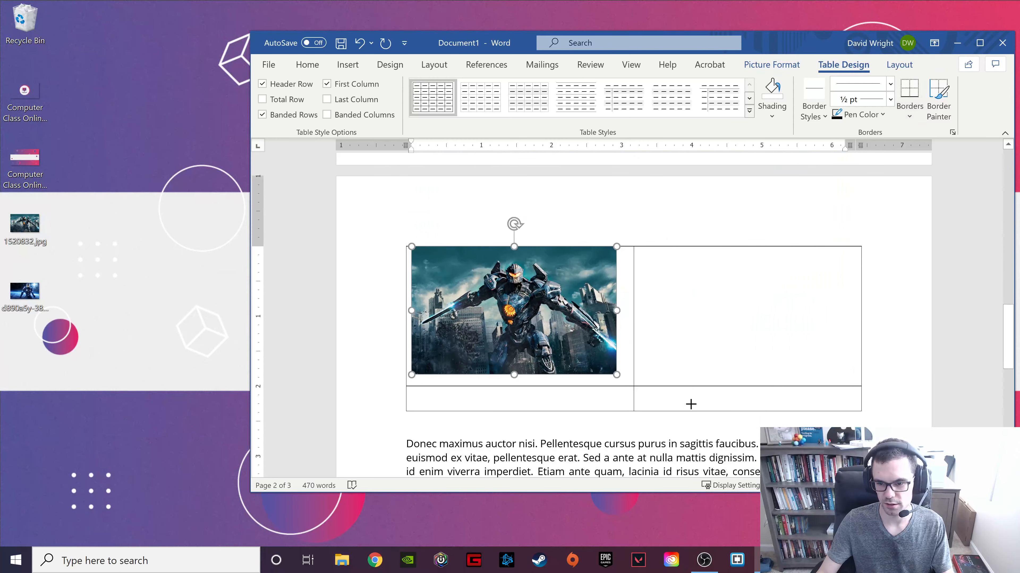
scroll(678, 387, down, 2)
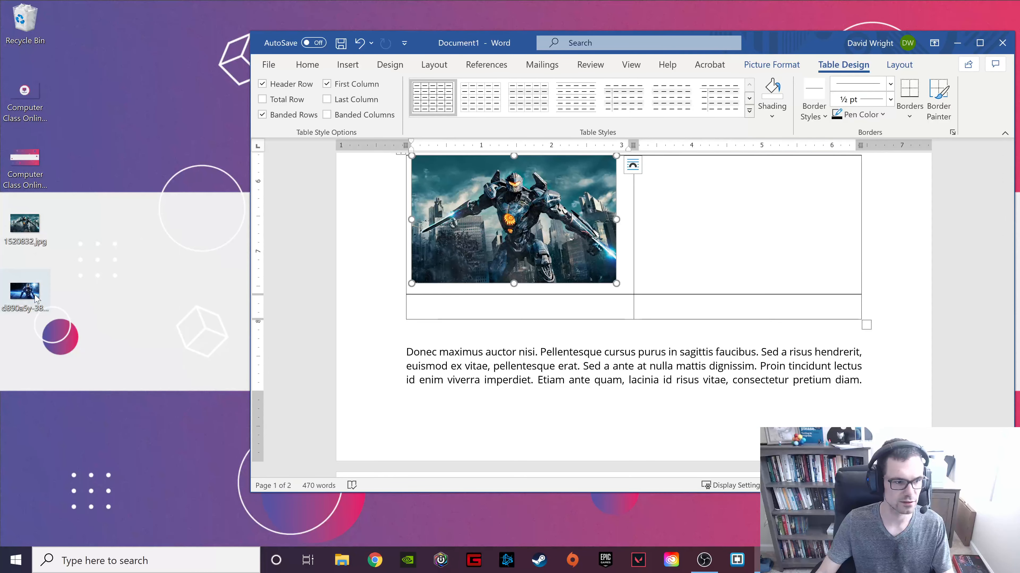
Add the d890a5y picture from the desktop below the first picture in the table, and reduce it to about half its size.
drag(30, 292, 462, 308)
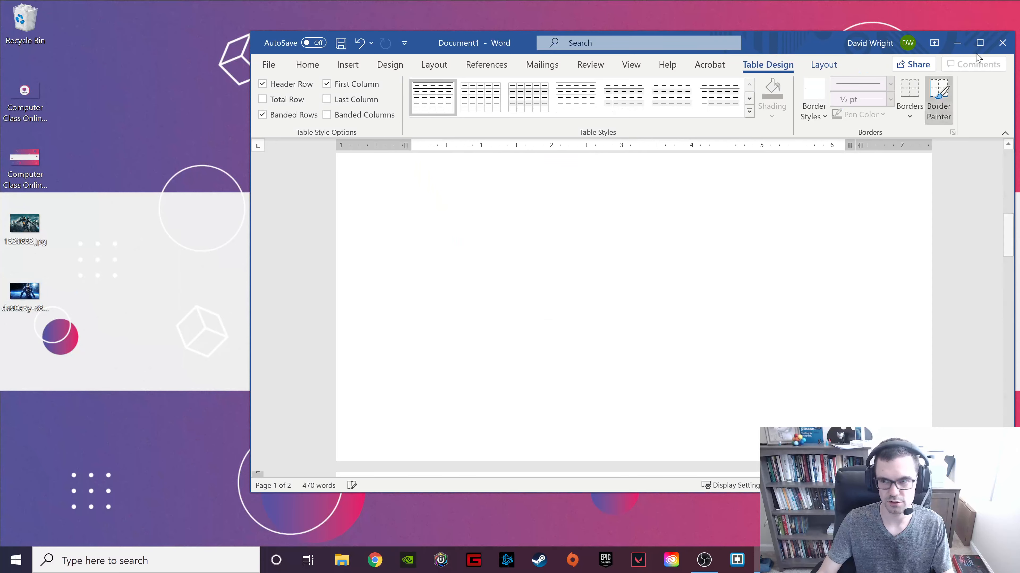
click(979, 42)
scroll(623, 212, down, 8)
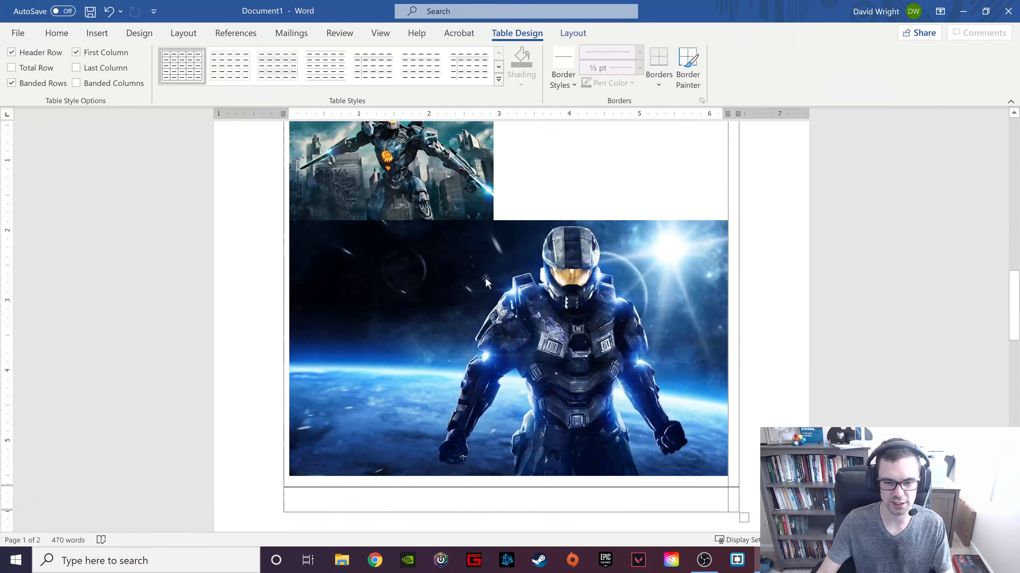
click(299, 221)
drag(287, 218, 541, 318)
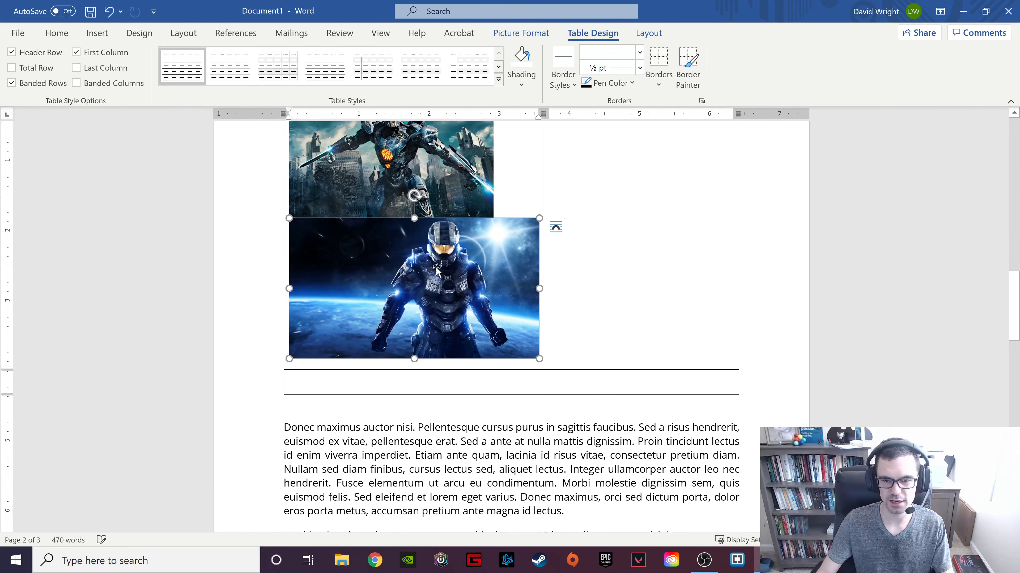
Move the space-suit picture into the table's lower-left cell and shrink it to about 2 inches wide.
drag(439, 263, 424, 292)
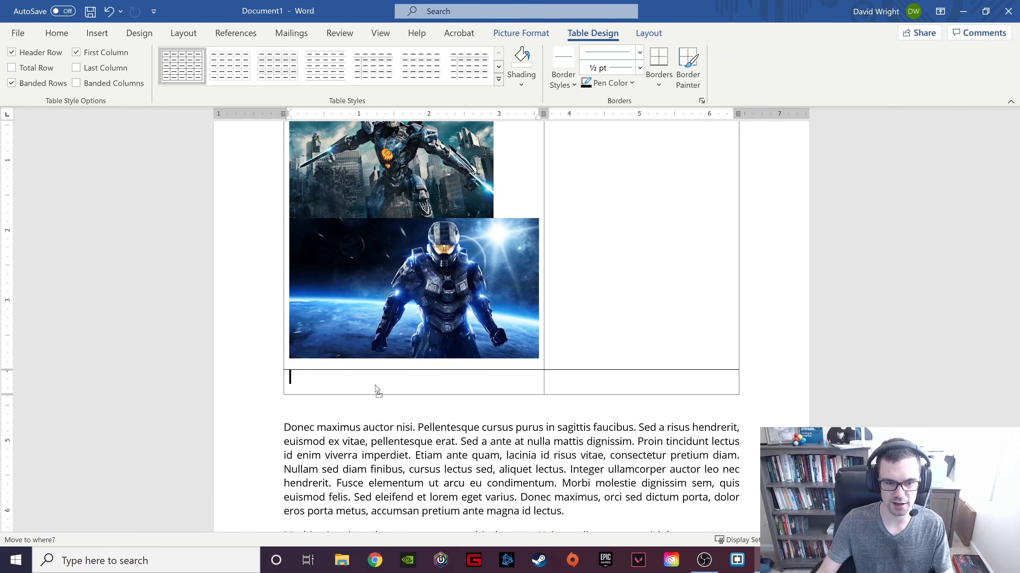
drag(377, 391, 378, 392)
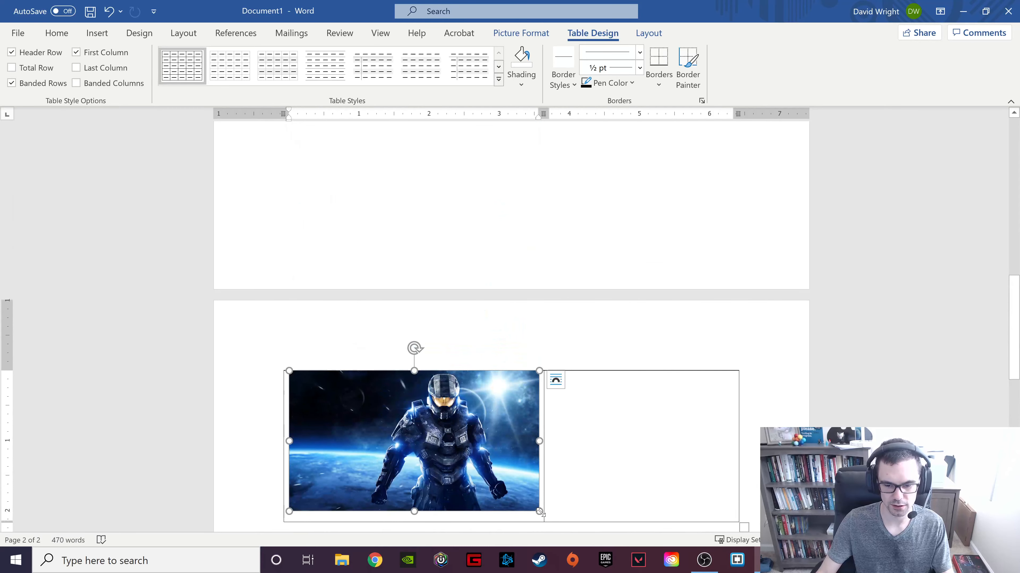
drag(540, 512, 430, 449)
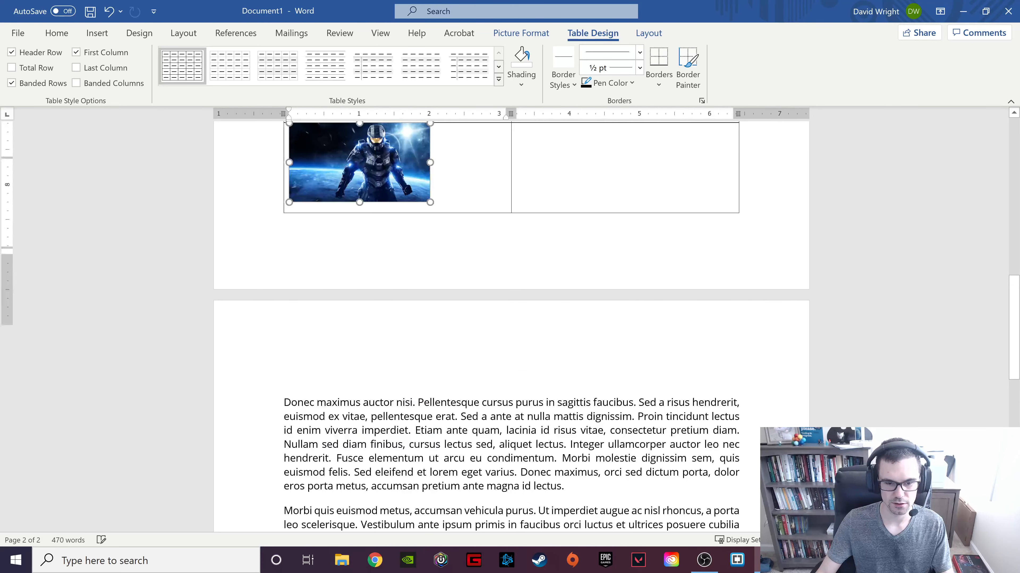
Shrink the robot picture in the upper-left cell to about 2 inches wide, matching the picture below it.
scroll(493, 442, up, 8)
click(492, 452)
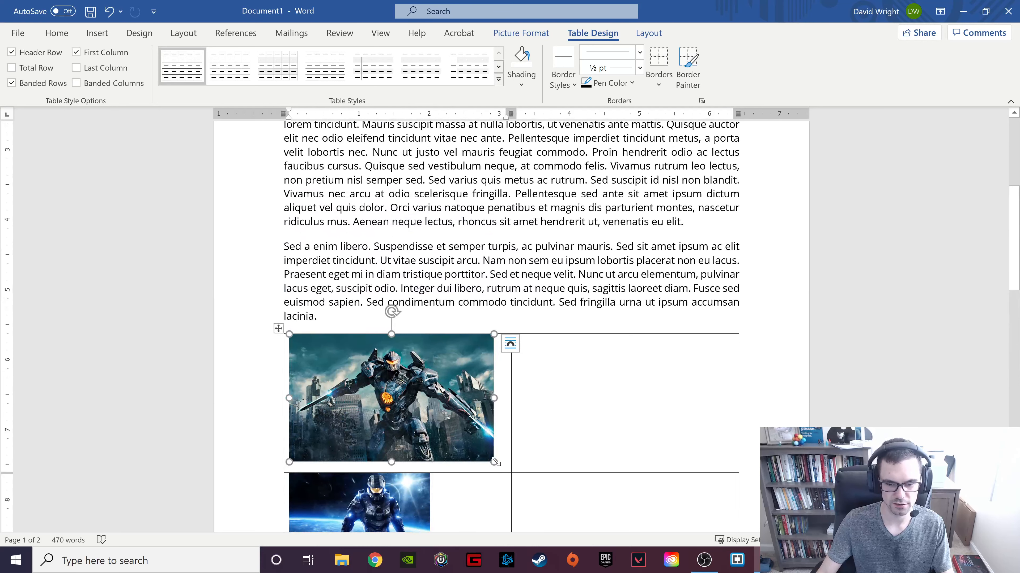
drag(495, 461, 400, 422)
scroll(510, 321, down, 3)
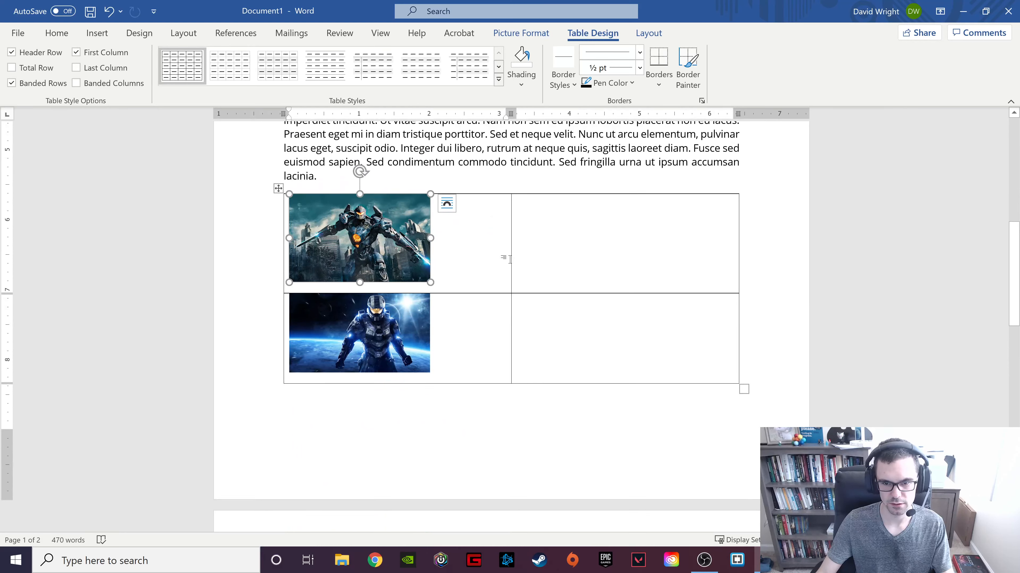
Try the first light grid style and the first gray-banded list style on the table.
click(509, 259)
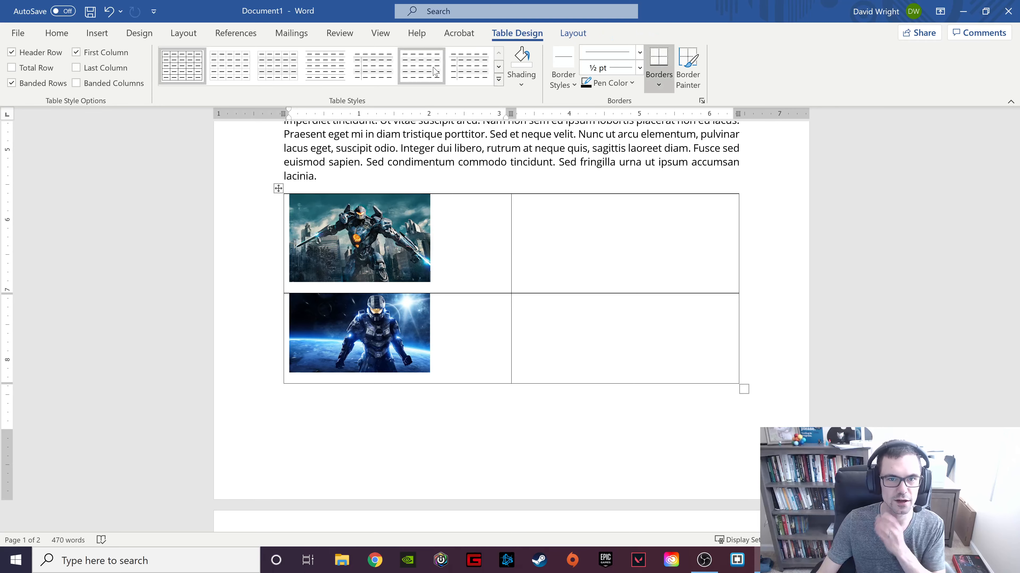
click(498, 79)
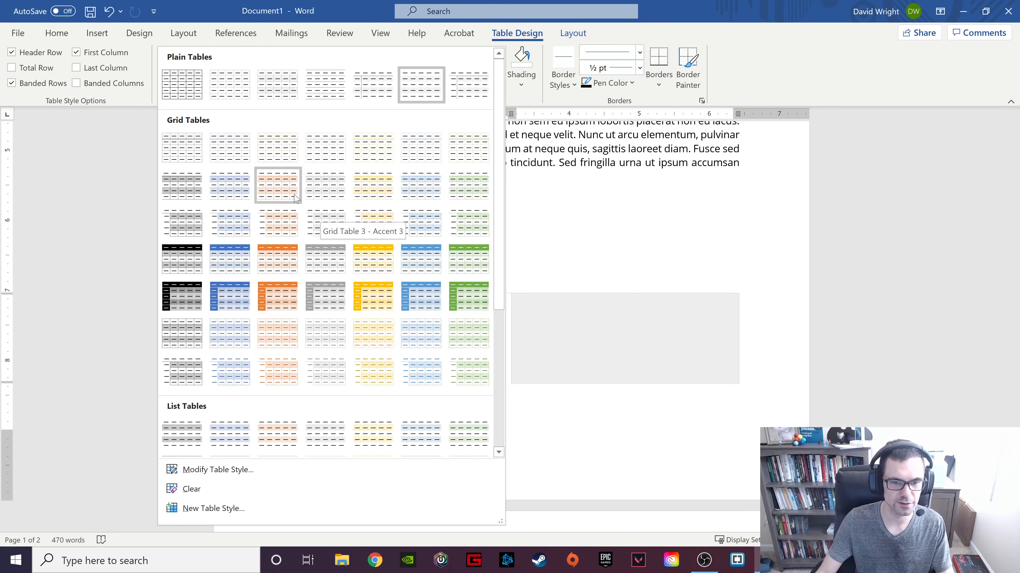
click(181, 147)
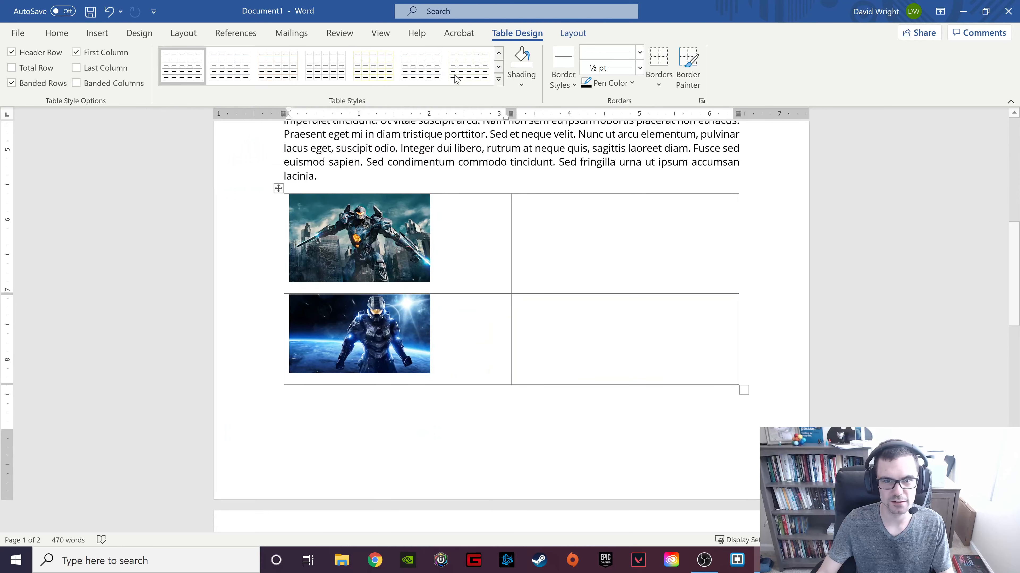
click(498, 79)
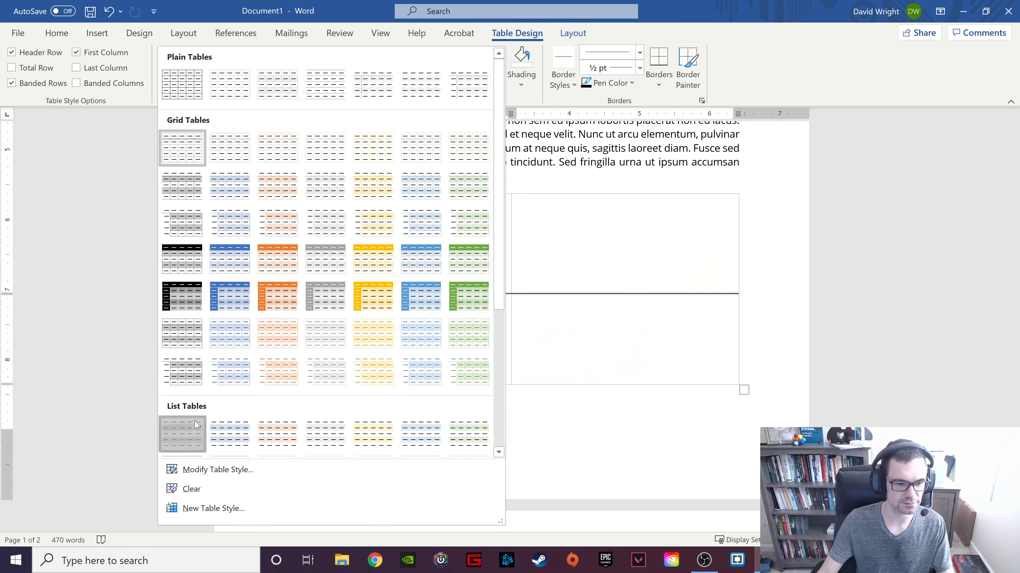
click(182, 434)
Apply the plain table style that has only light horizontal lines to the picture table.
click(499, 79)
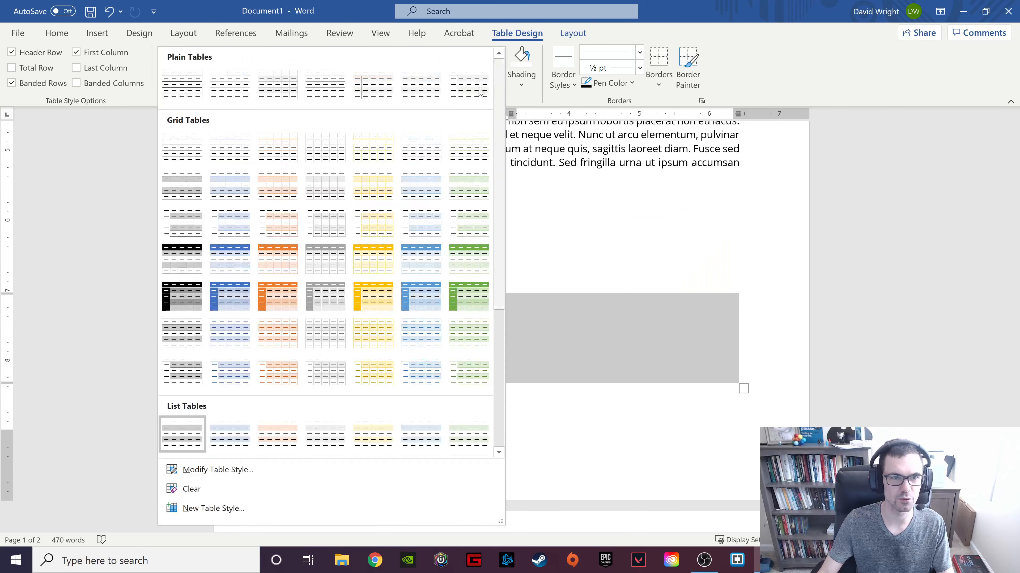
click(356, 88)
Enter the title "Pacific Rim" in the table's upper-right cell, beside the robot picture.
scroll(509, 327, up, 4)
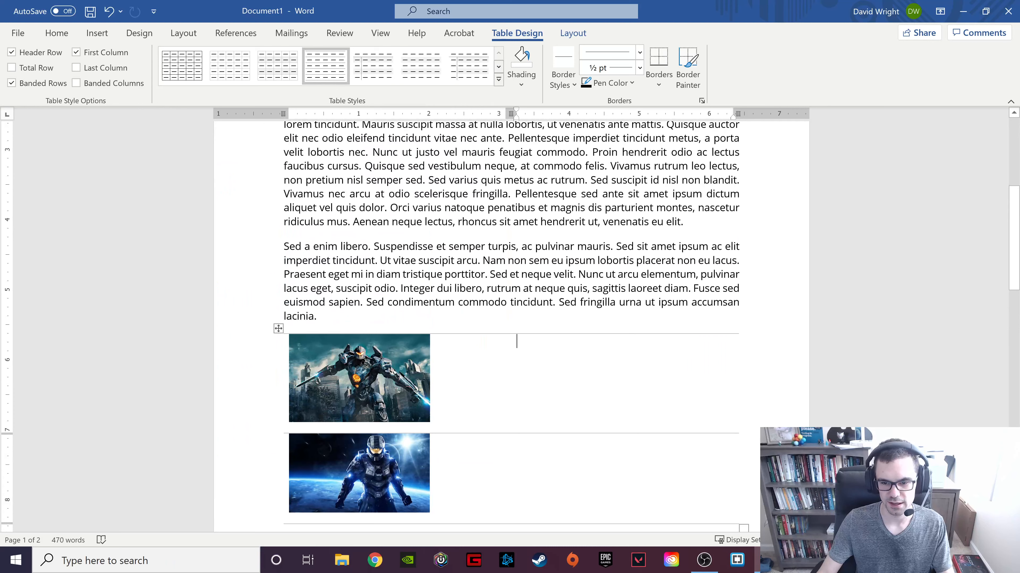
text(Pacific Rim)
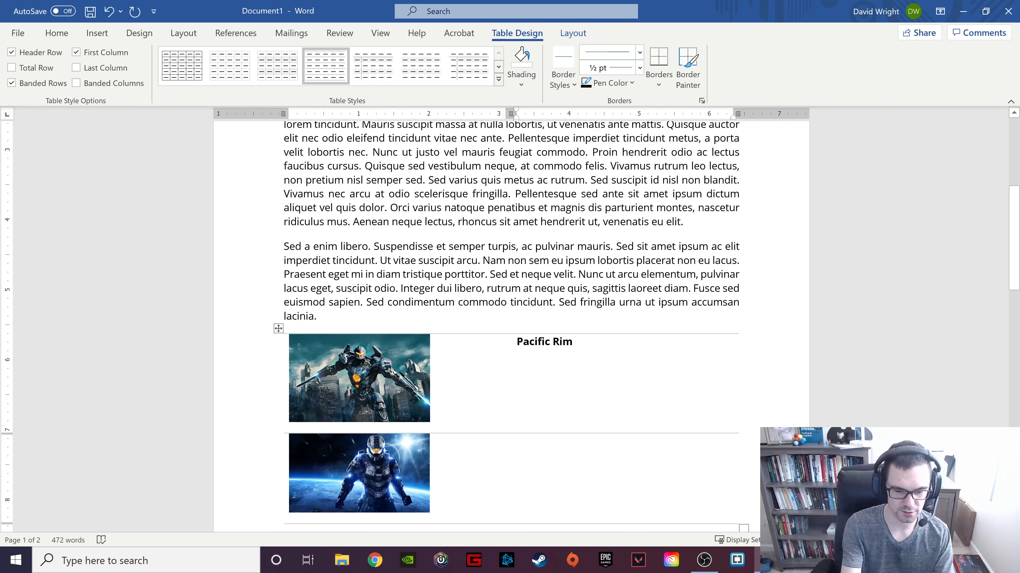
Enter the title "Master Chief" in the table's lower-right cell and make it bold.
text(Master Chief)
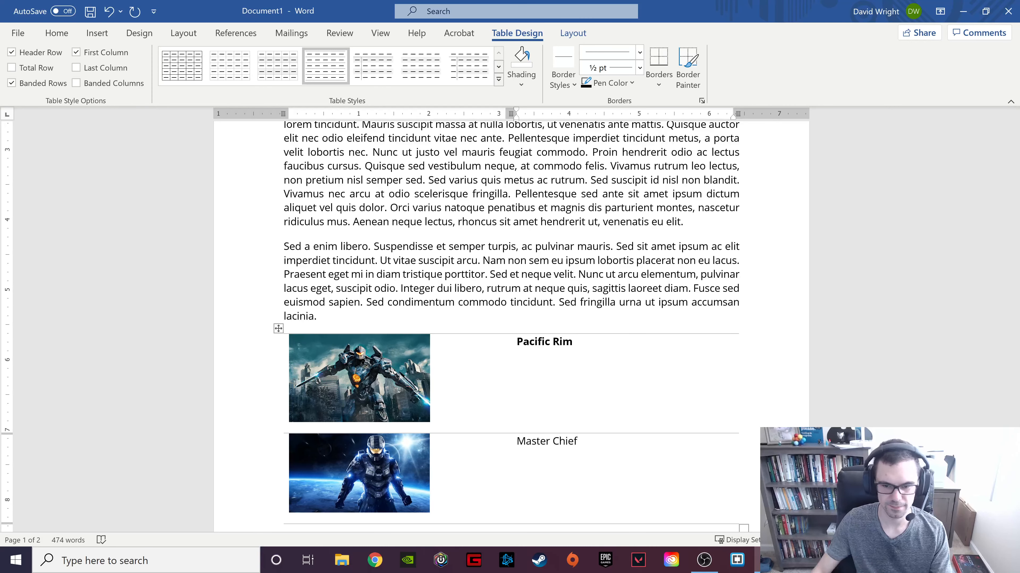
drag(604, 452, 462, 415)
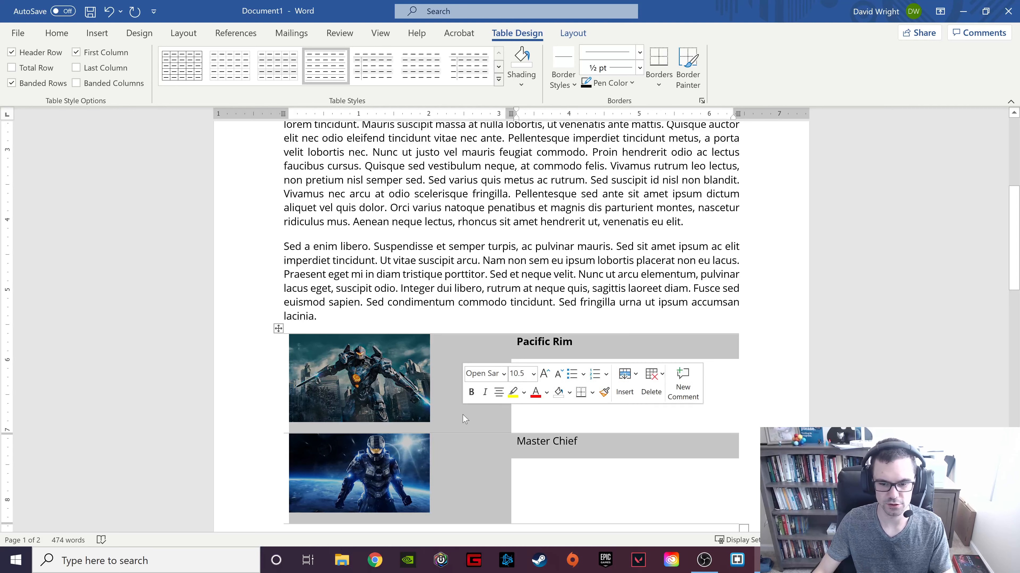
triple_click(563, 442)
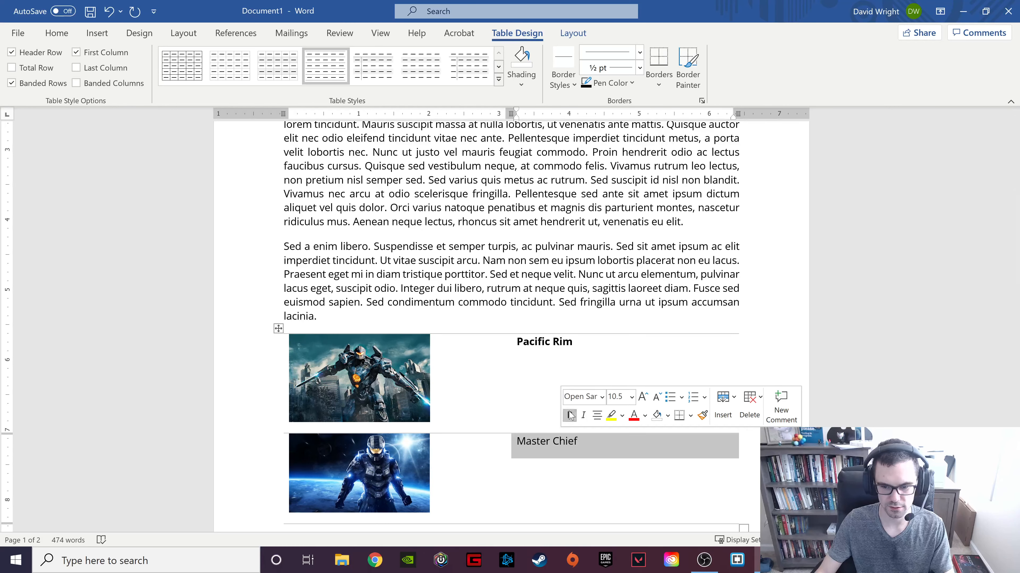
click(570, 415)
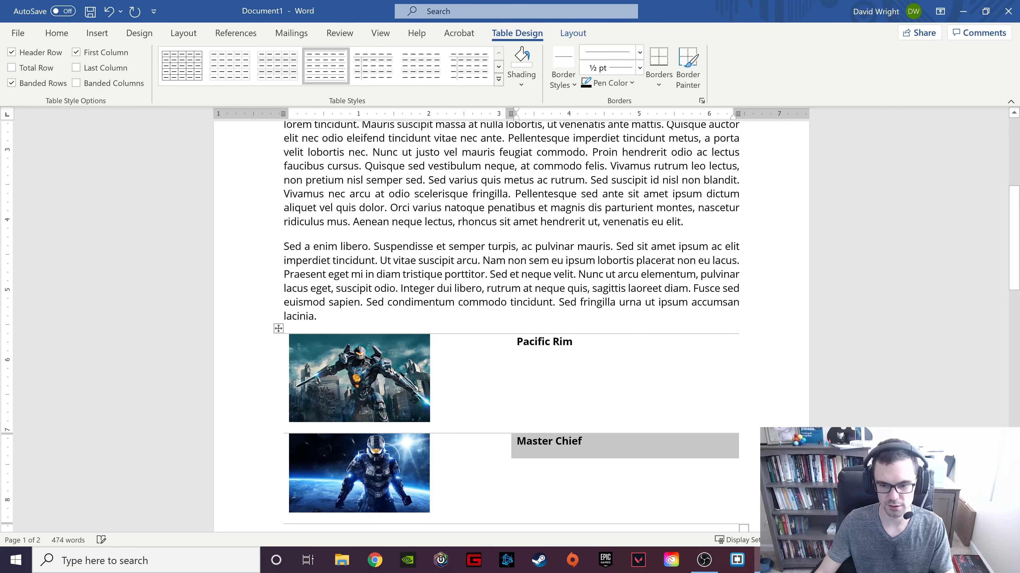
Center the titles "Pacific Rim" and "Master Chief" both horizontally and vertically within their table cells.
click(572, 33)
click(684, 70)
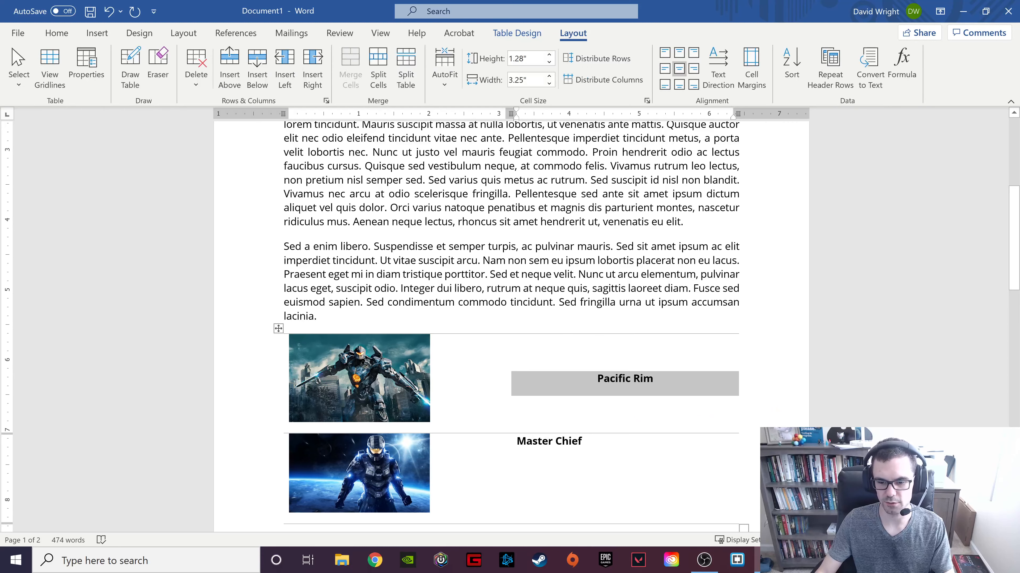
click(571, 442)
click(681, 70)
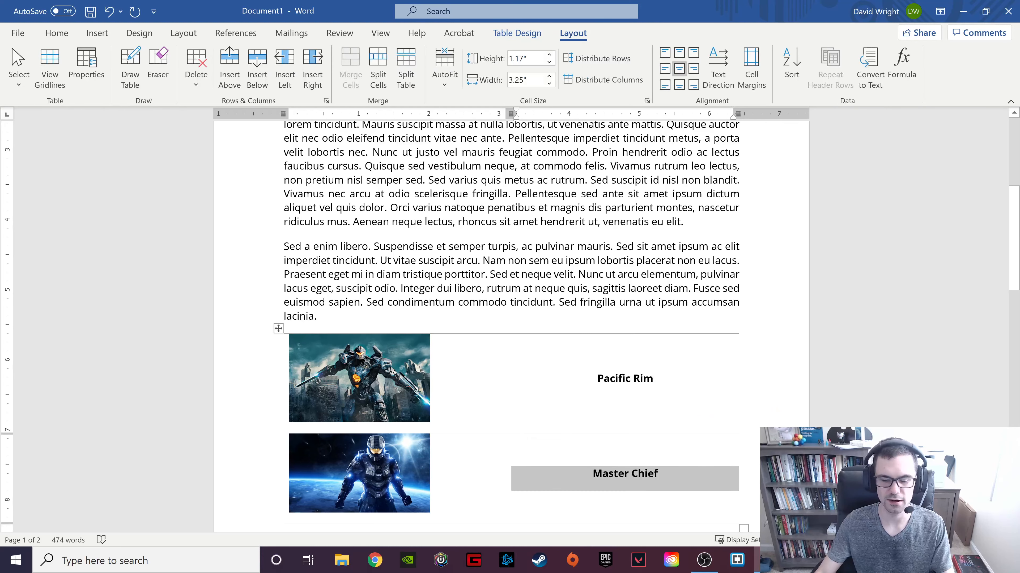
Look over the page layout from the banner and headline through the picture table to the second page's text.
scroll(511, 321, up, 6)
scroll(511, 322, down, 10)
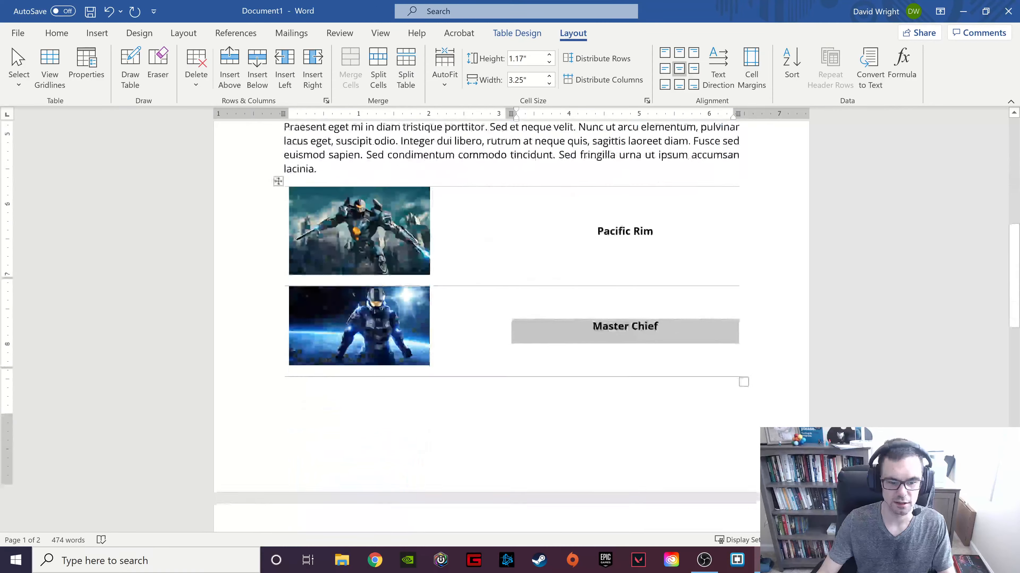
scroll(511, 343, up, 1)
scroll(511, 343, down, 10)
scroll(511, 343, up, 6)
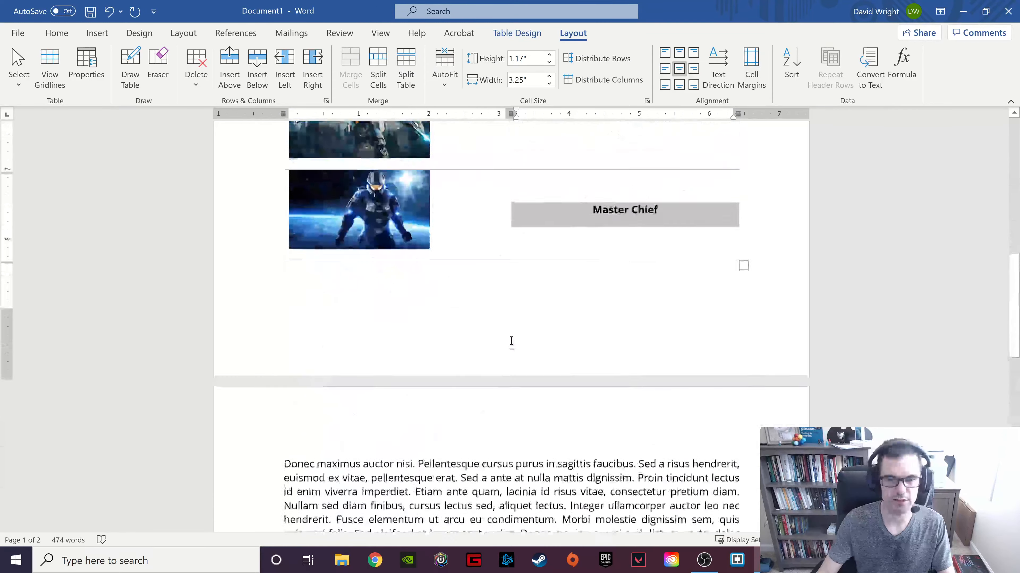
scroll(511, 343, up, 3)
scroll(511, 343, down, 2)
scroll(511, 343, up, 5)
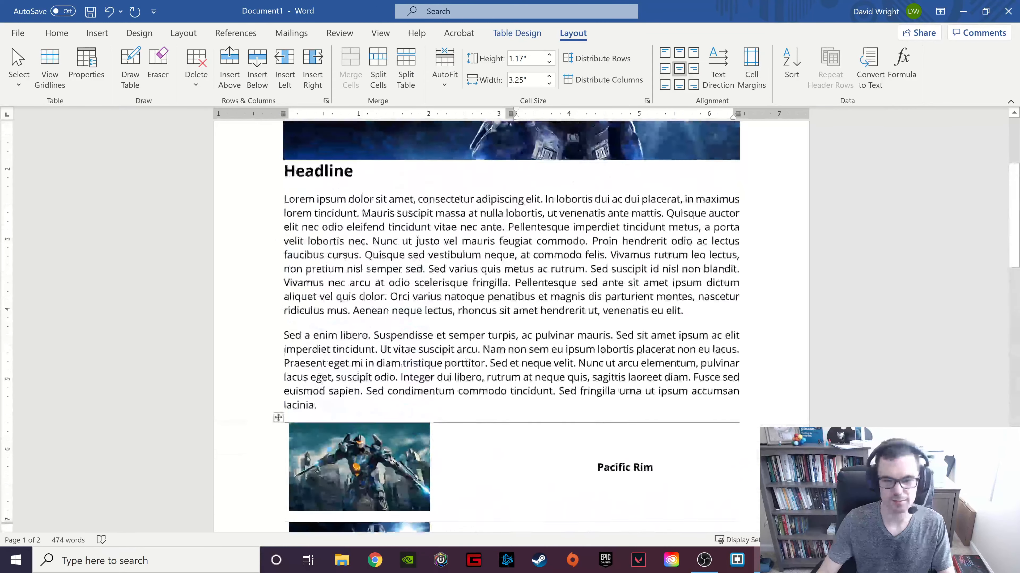
scroll(511, 343, up, 2)
scroll(511, 343, down, 2)
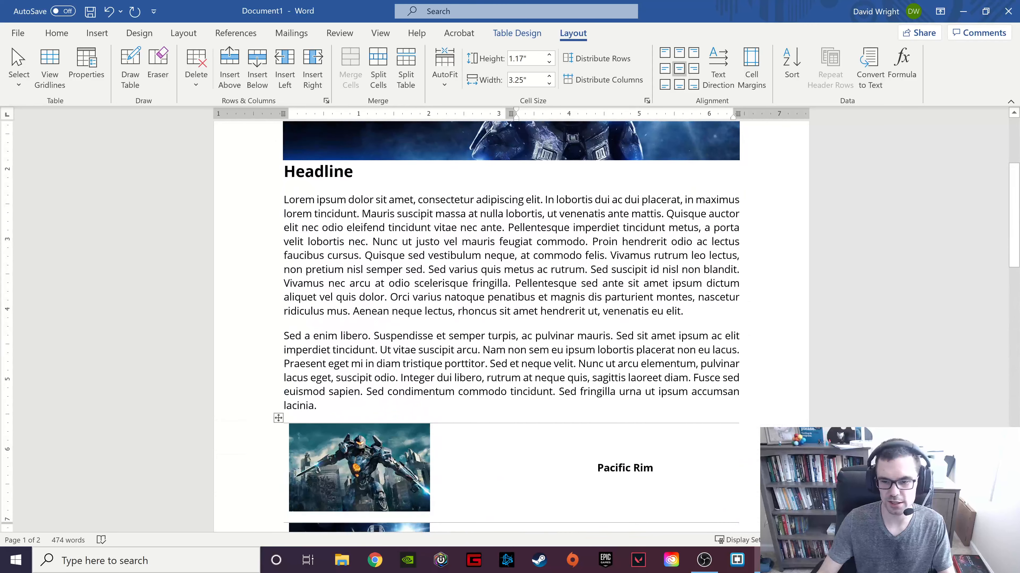
Add a blank line after the first body paragraph and insert the first online picture found for "batman" there.
click(685, 312)
key(Return)
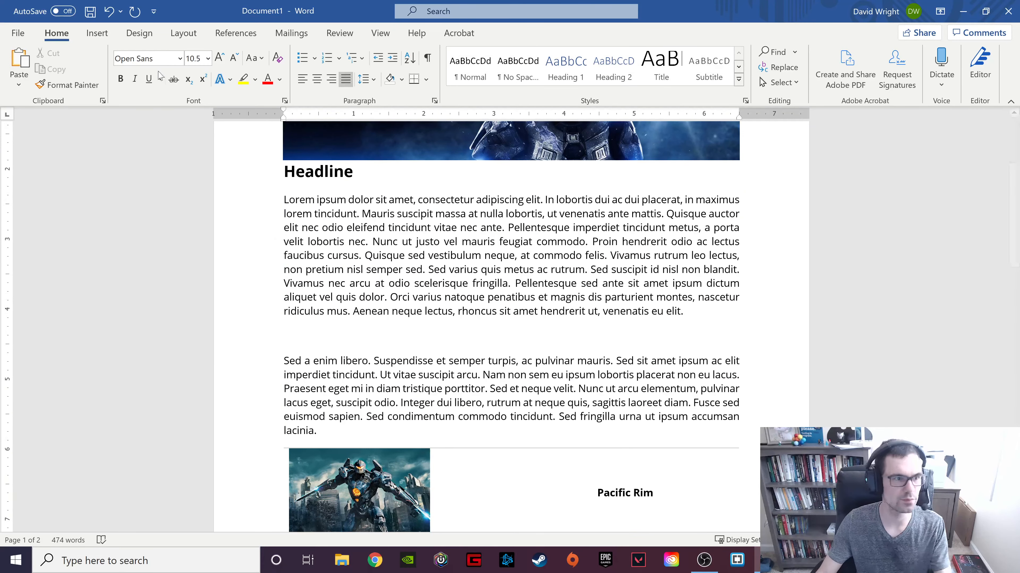
click(97, 33)
click(145, 86)
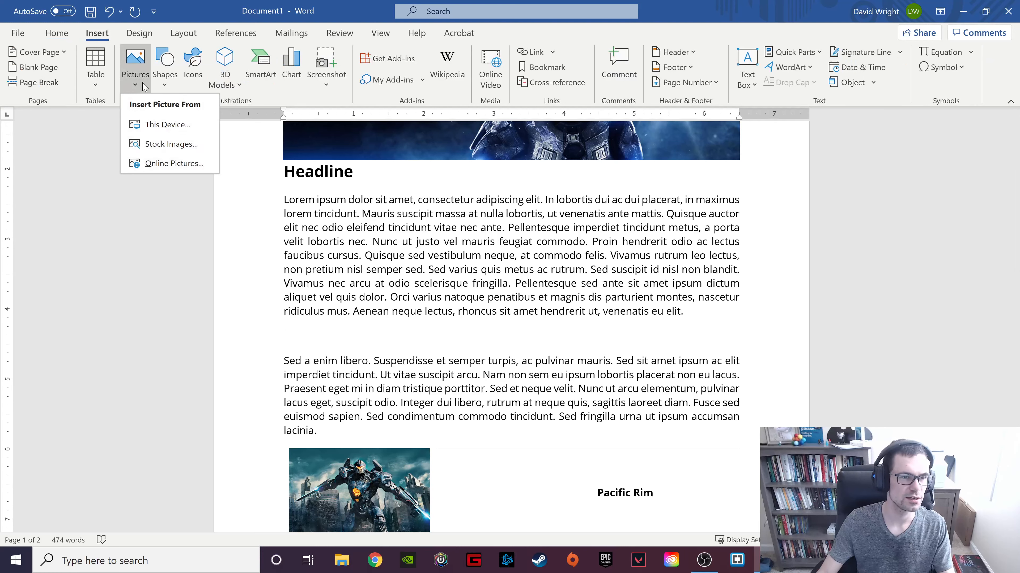
click(177, 162)
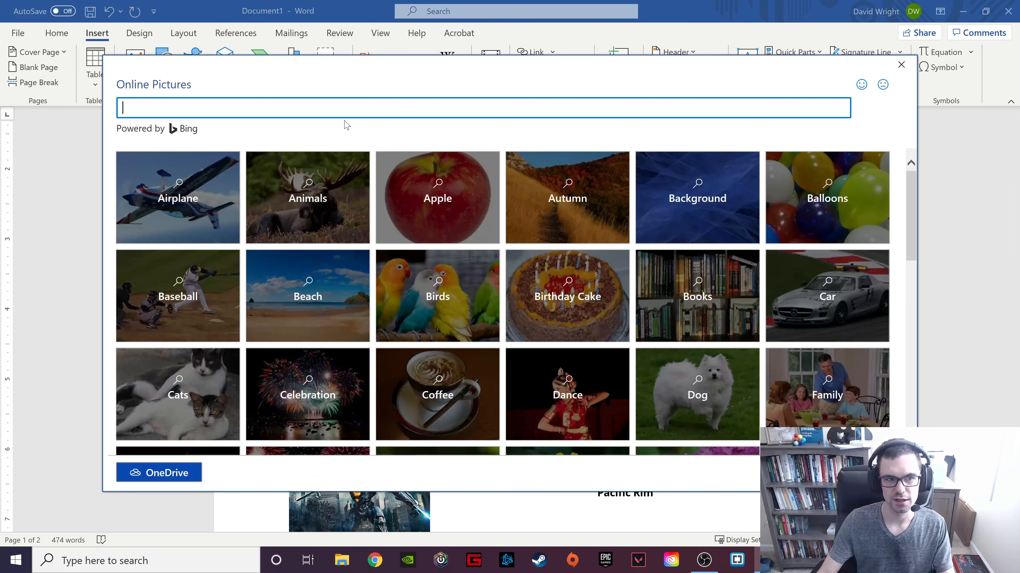
text(batman)
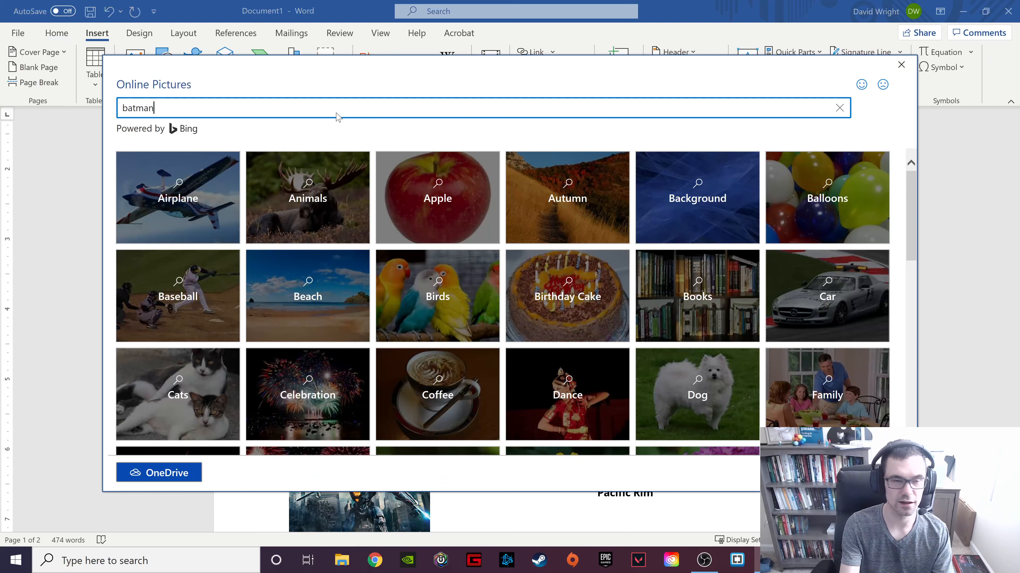
key(Return)
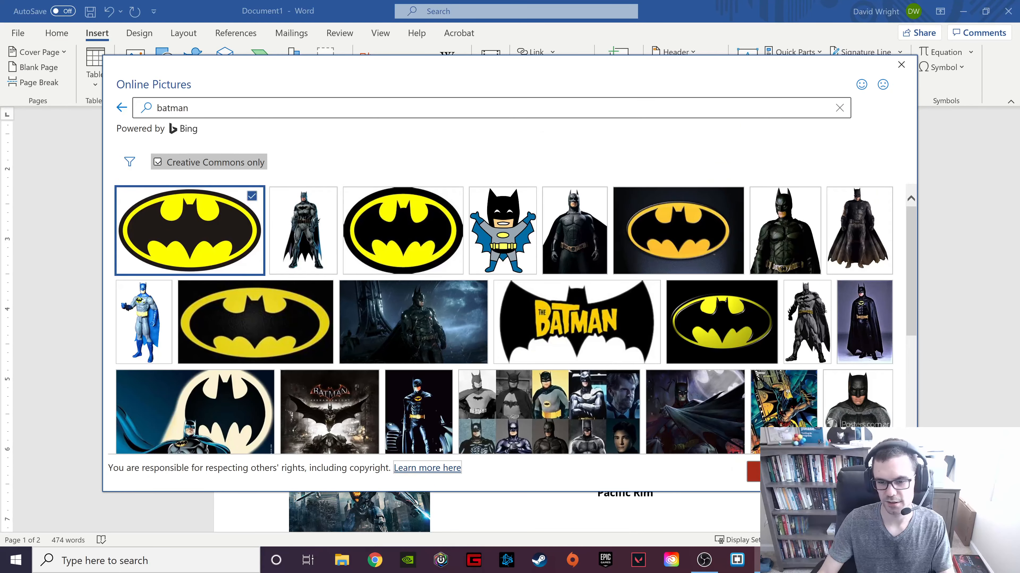
click(753, 471)
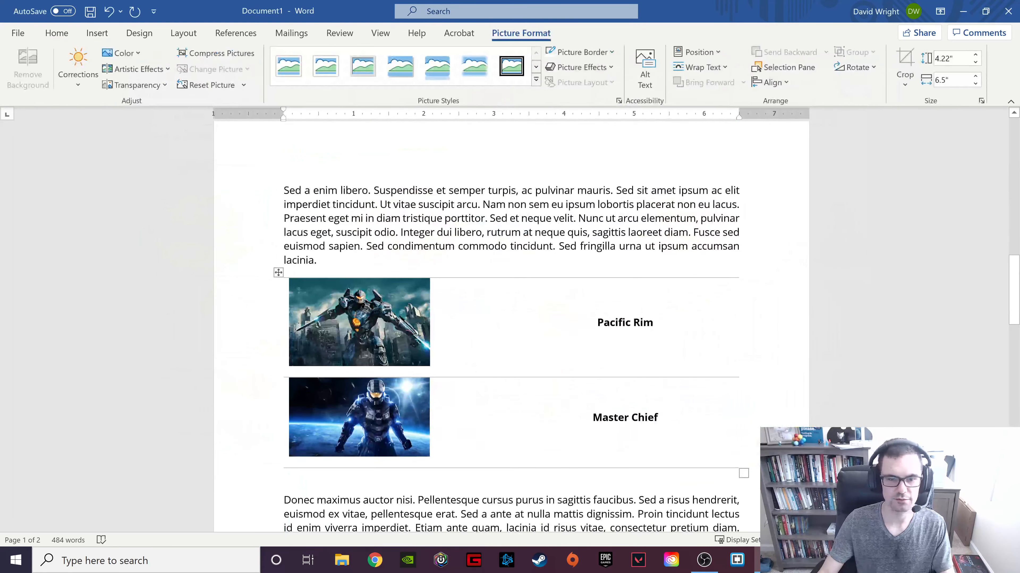
Shrink the Batman logo to about 2.5 by 2.2 inches and give it square text wrapping.
scroll(511, 327, down, 15)
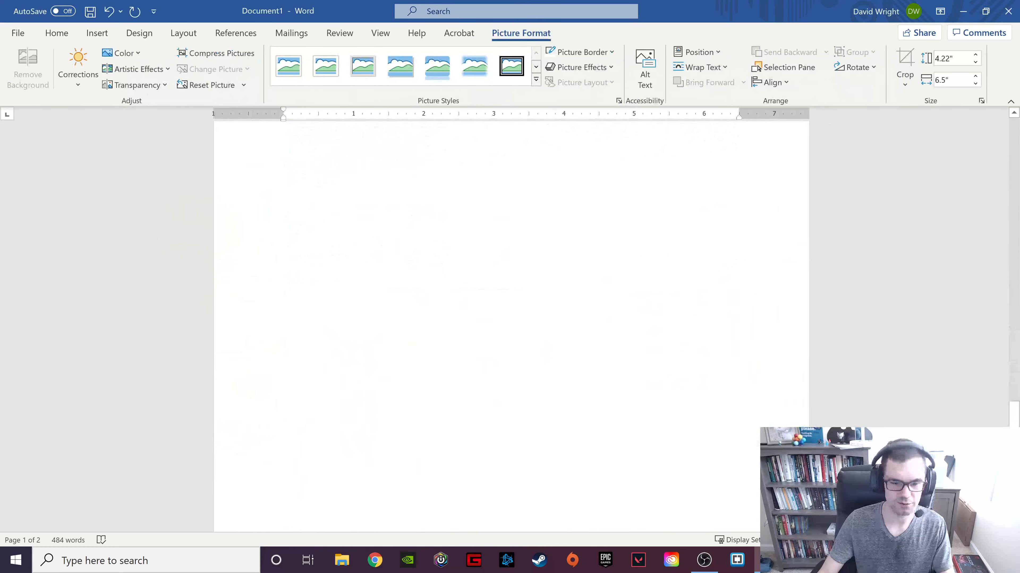
scroll(501, 284, up, 10)
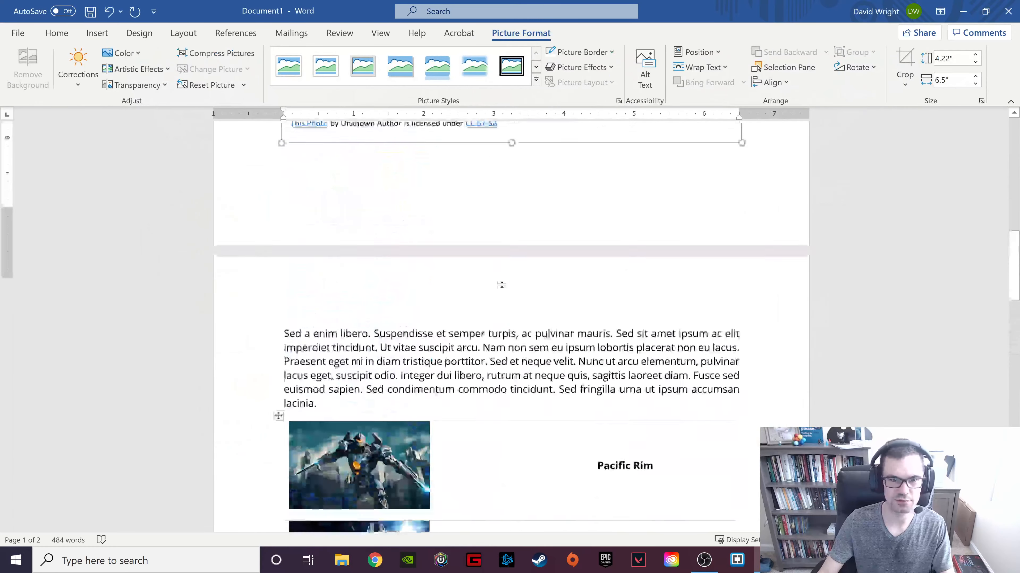
scroll(502, 285, up, 8)
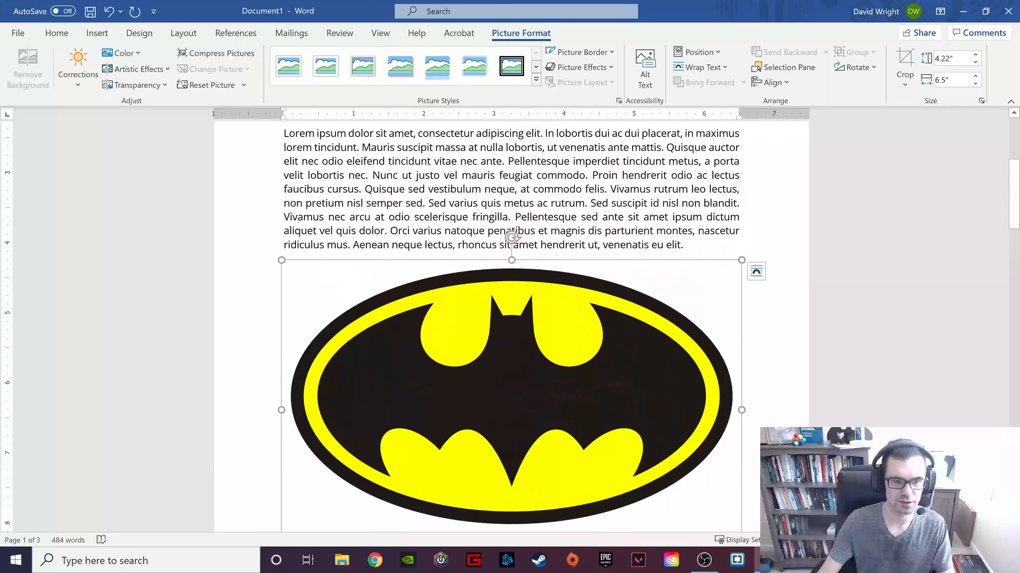
drag(282, 262, 560, 403)
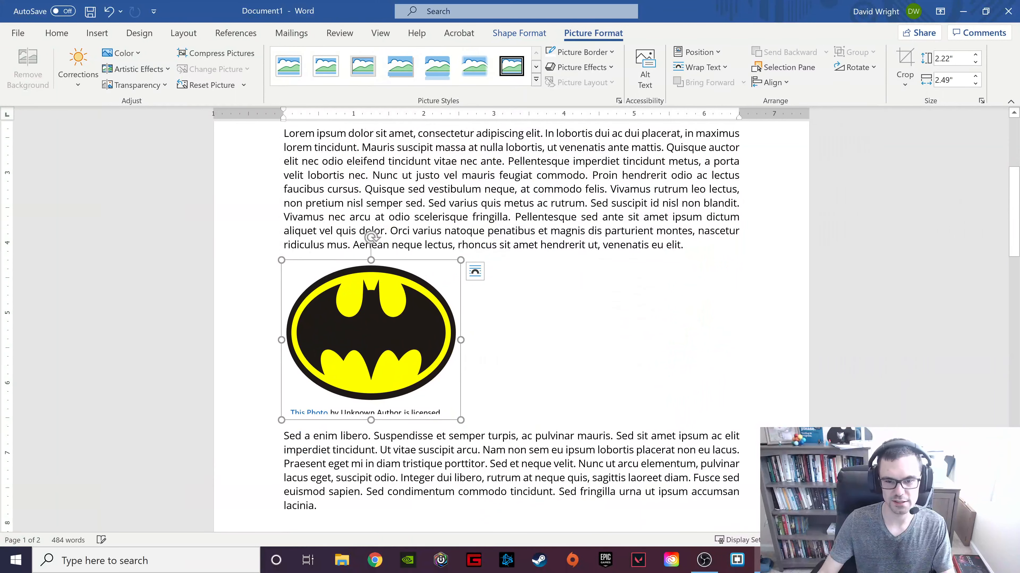
click(475, 278)
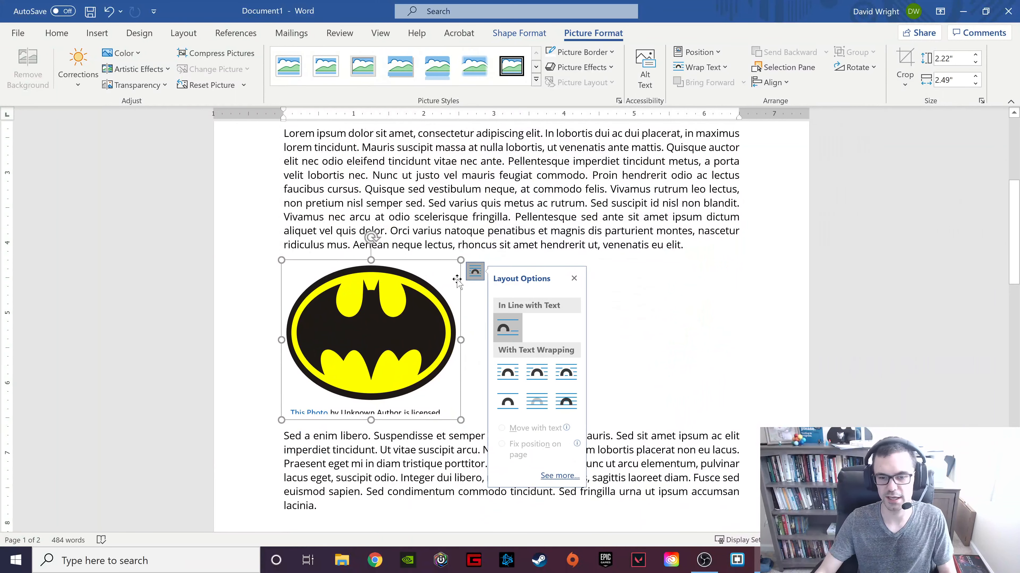
click(507, 372)
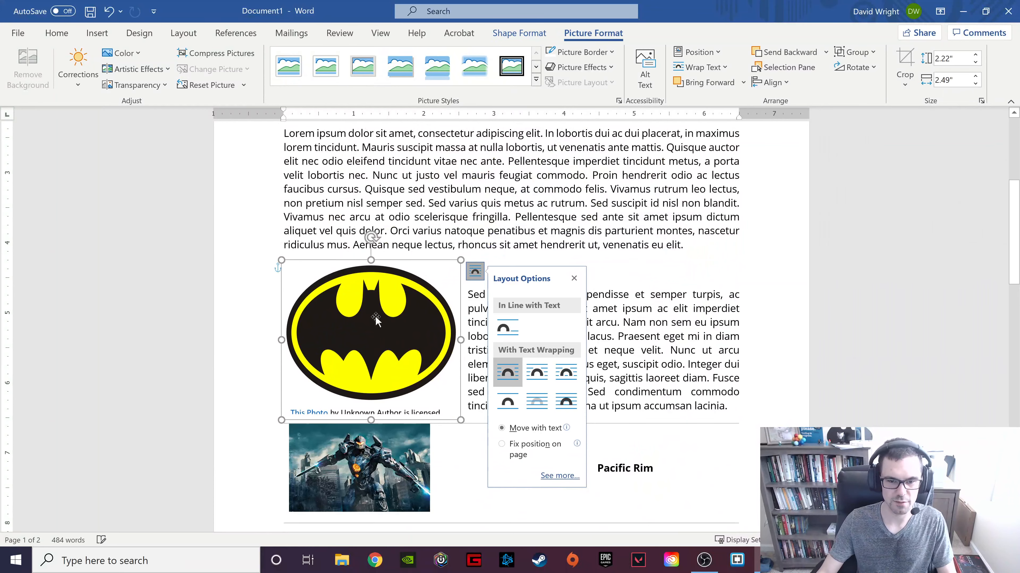
Move the Batman logo into the first body paragraph, shrink it to about 1.6 inches wide, and place it against the right margin.
drag(372, 283, 363, 175)
scroll(362, 174, up, 3)
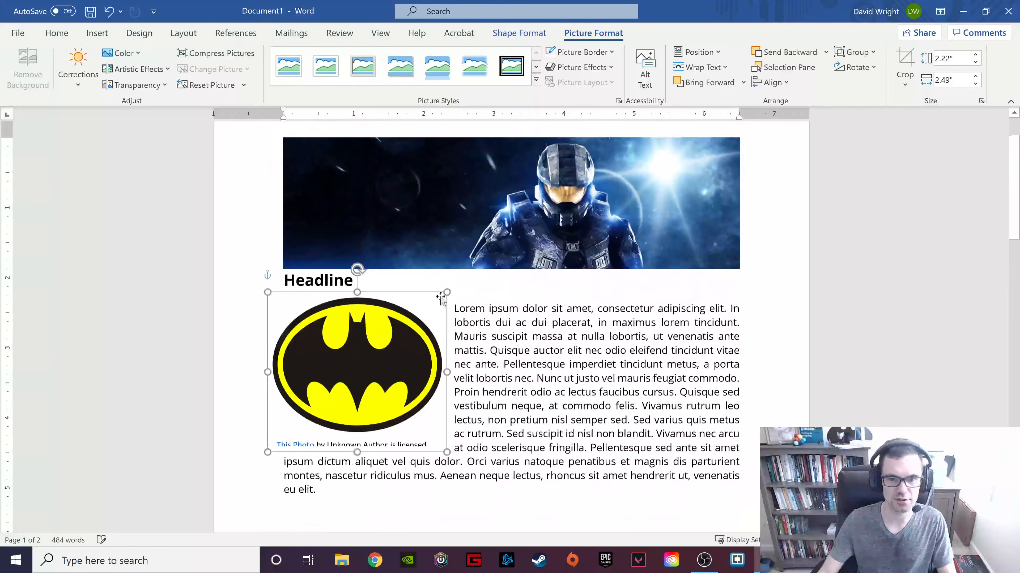
drag(362, 361, 362, 391)
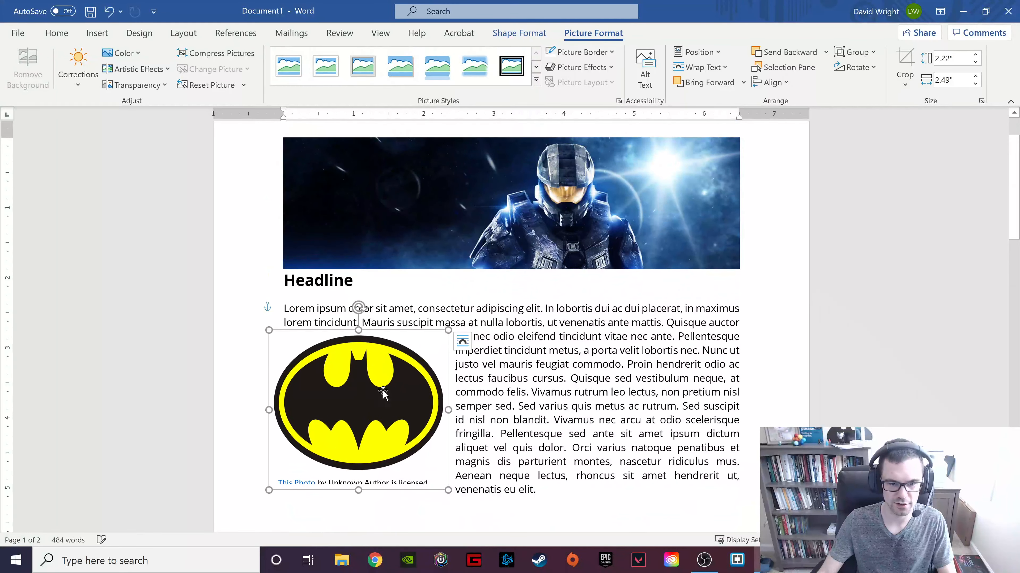
drag(449, 489, 384, 425)
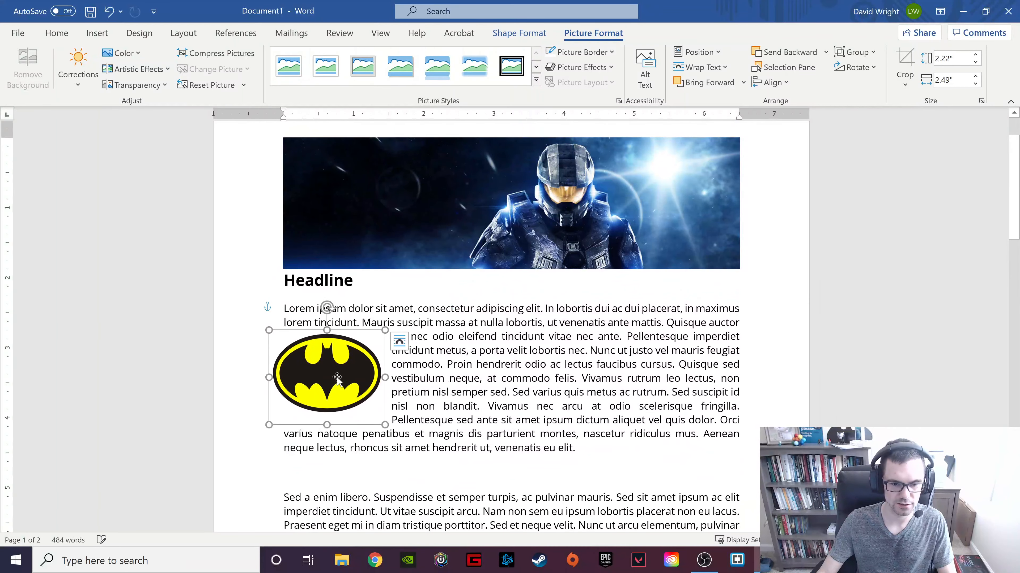
drag(349, 376, 690, 377)
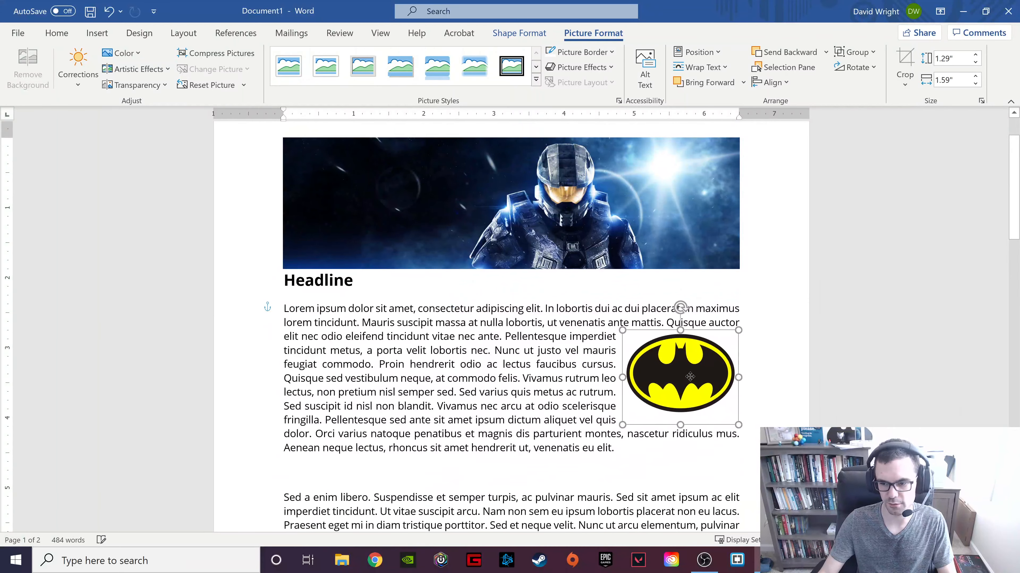
Delete the Batman logo from the first body paragraph.
scroll(636, 380, down, 7)
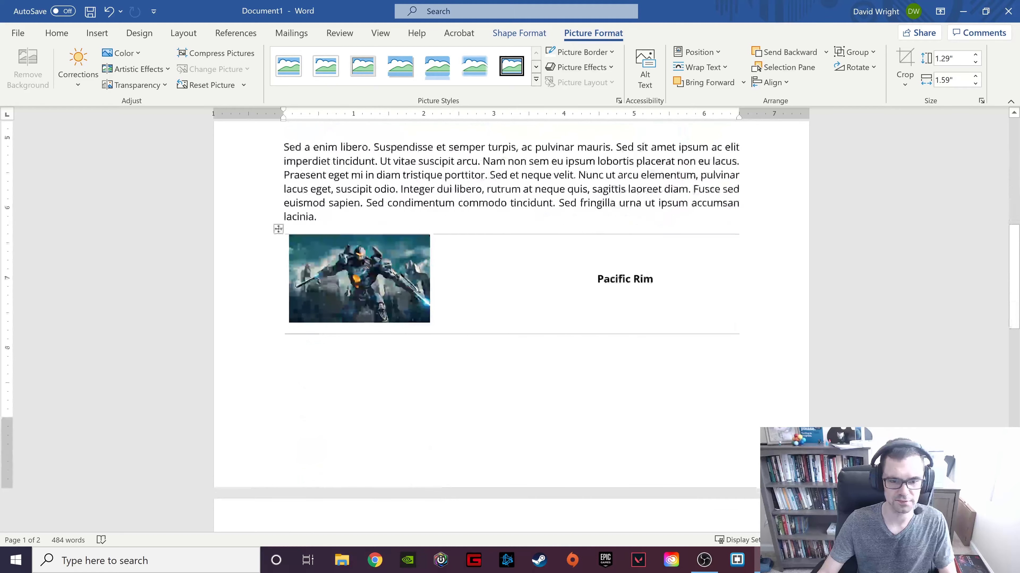
scroll(684, 313, up, 5)
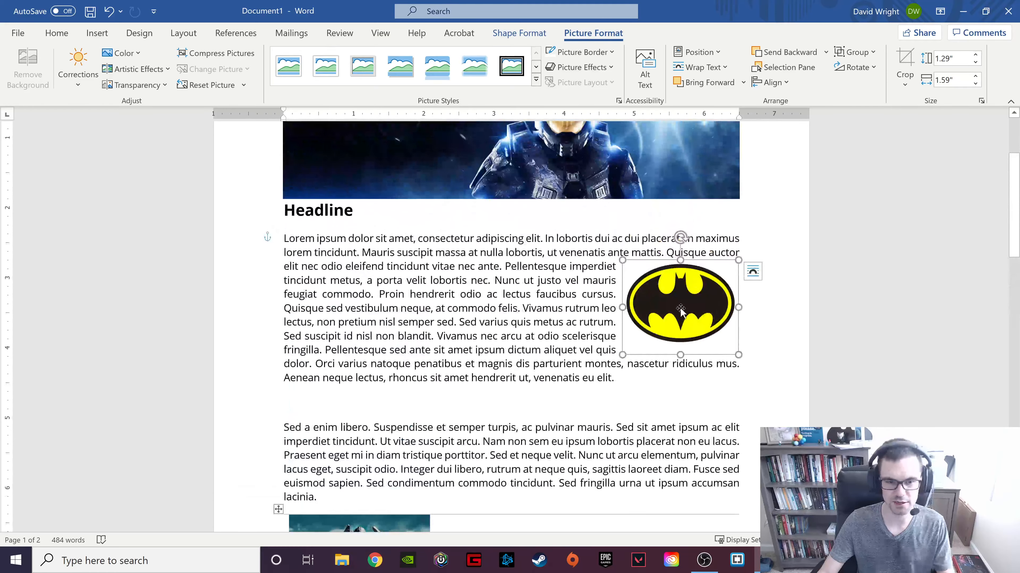
key(Delete)
scroll(681, 308, down, 8)
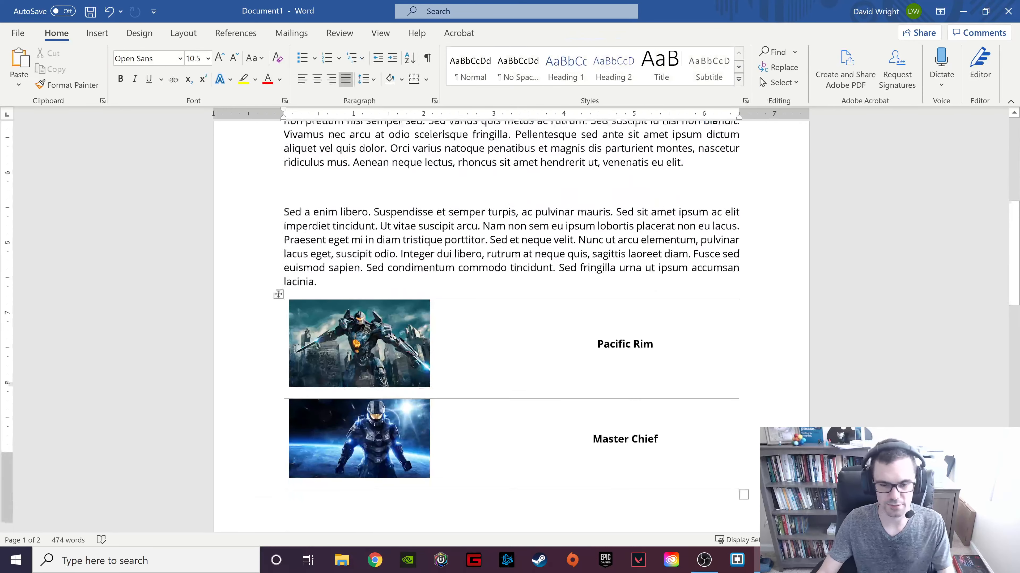
scroll(485, 269, up, 9)
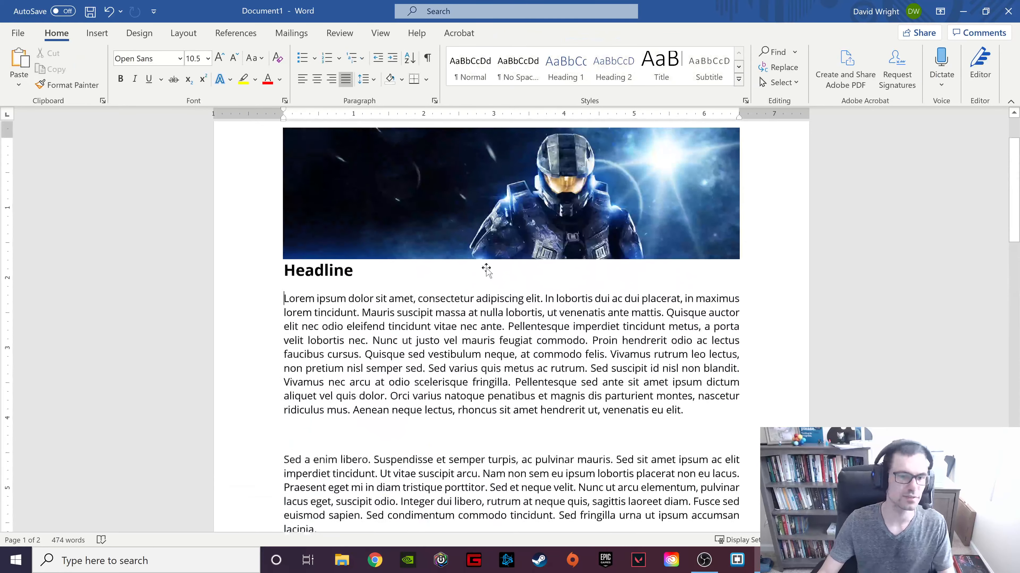
Open the header area of the first page for editing.
scroll(437, 277, up, 2)
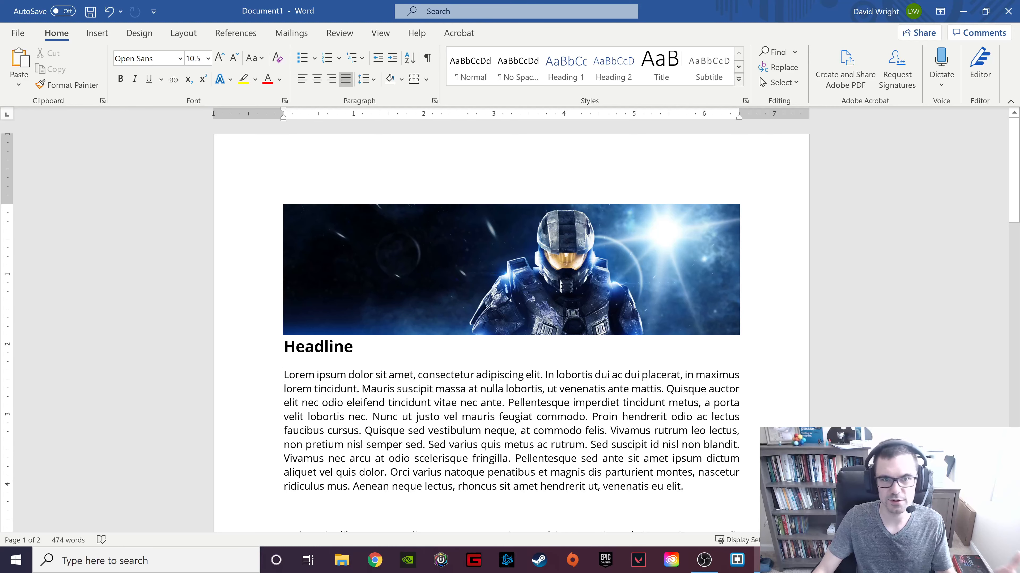
double_click(284, 175)
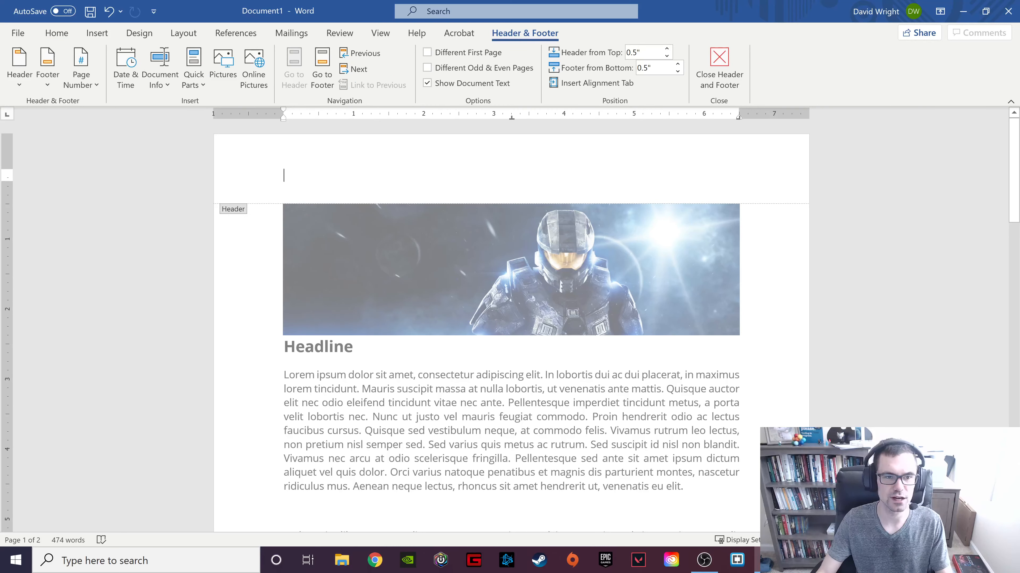
Insert the Computer Class Online (Background 2) picture from this device's Desktop folder into the header.
click(97, 32)
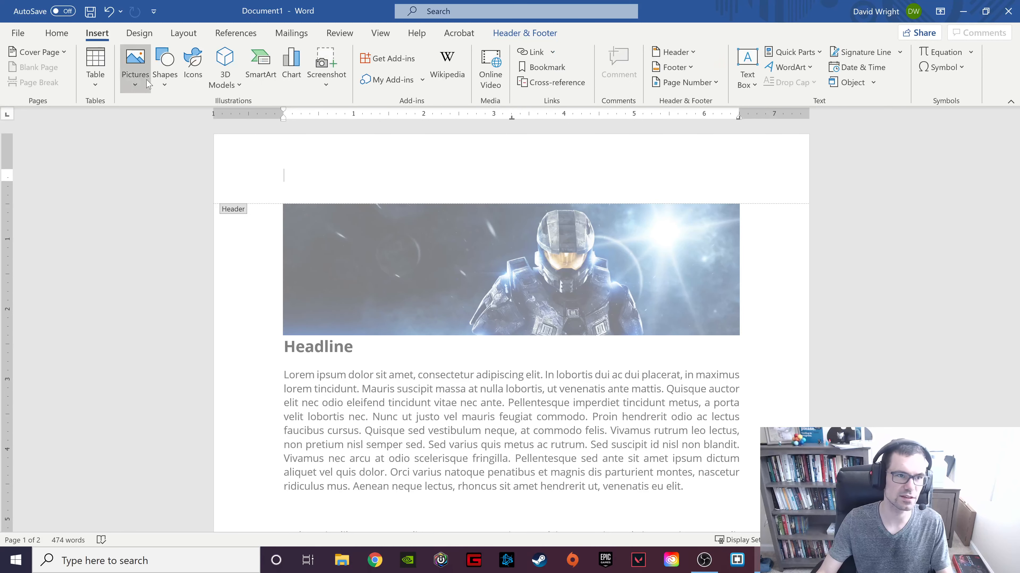
click(137, 76)
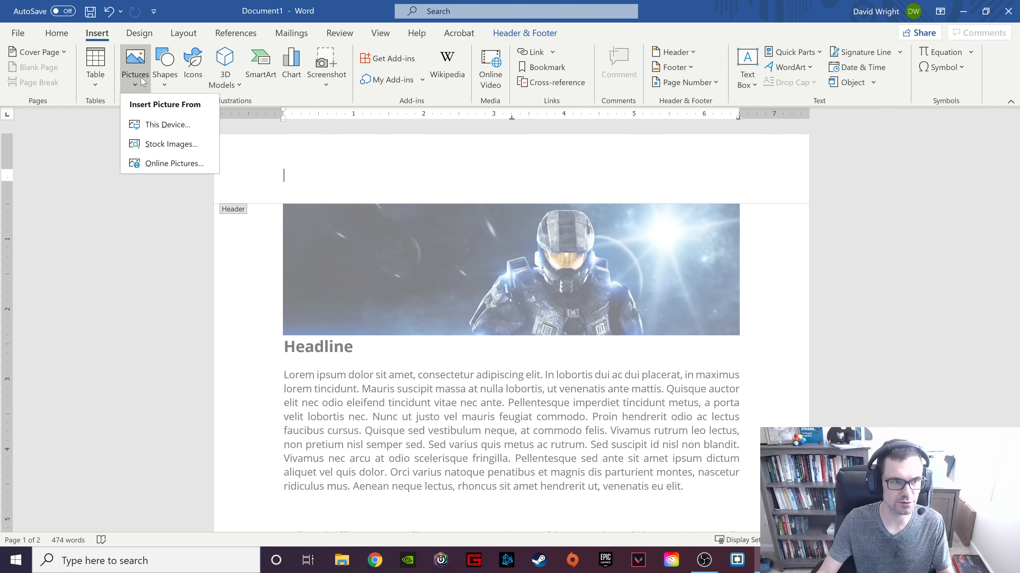
click(157, 125)
click(181, 108)
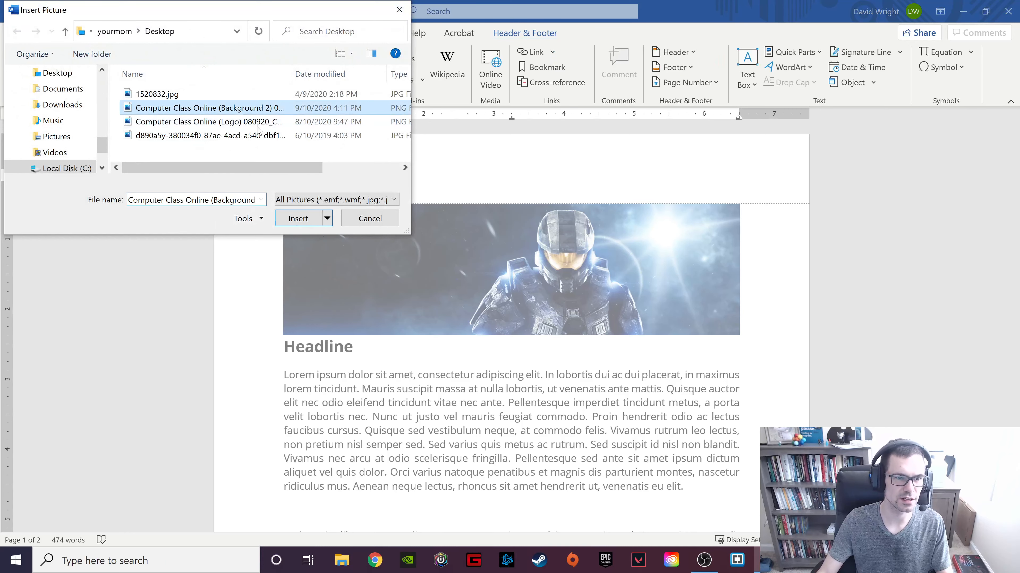
click(298, 219)
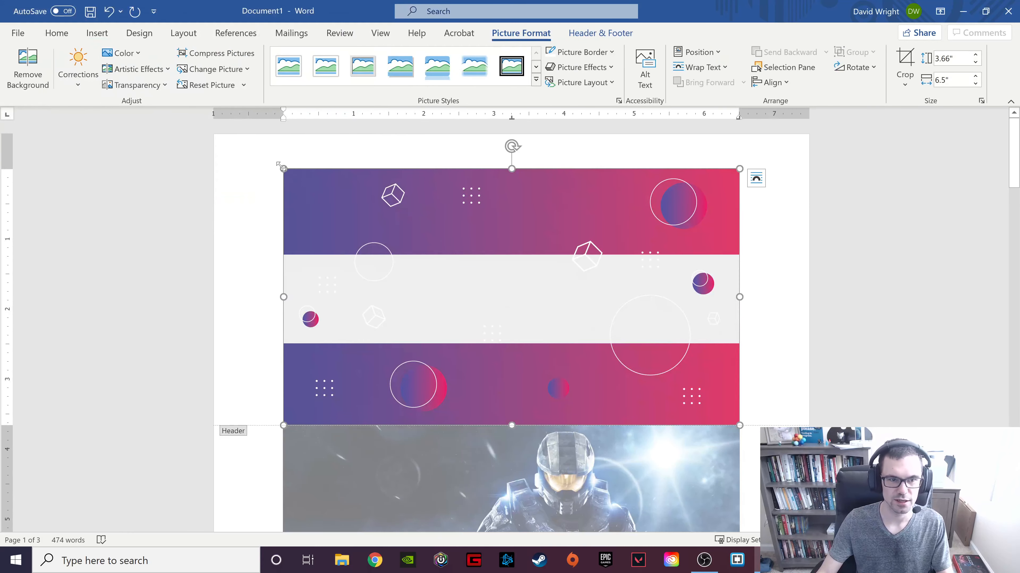
Shrink the header picture to about 3.99 by 2.24 inches, give it square text wrapping, and move it up in the header.
drag(283, 168, 460, 268)
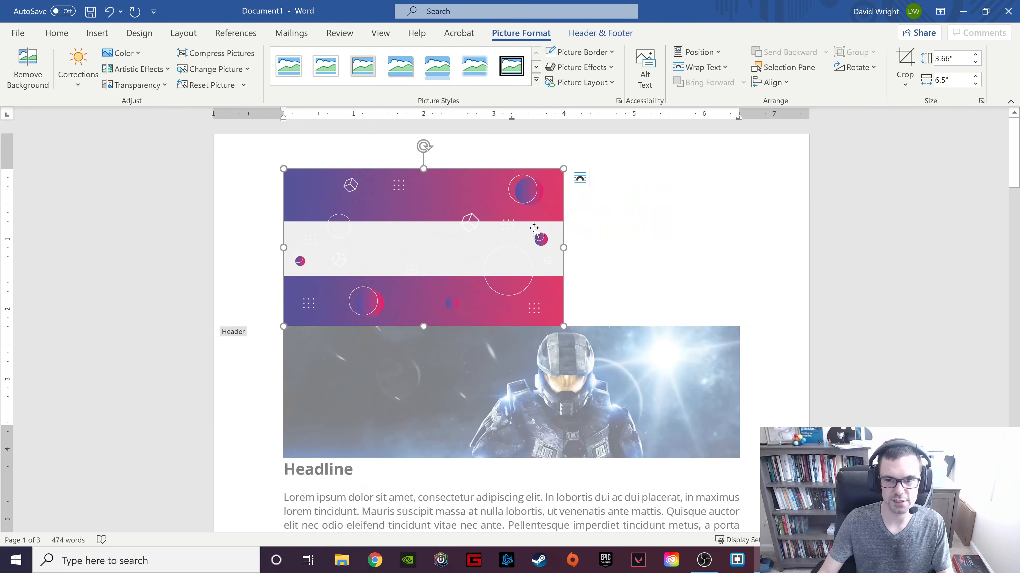
click(580, 177)
click(612, 280)
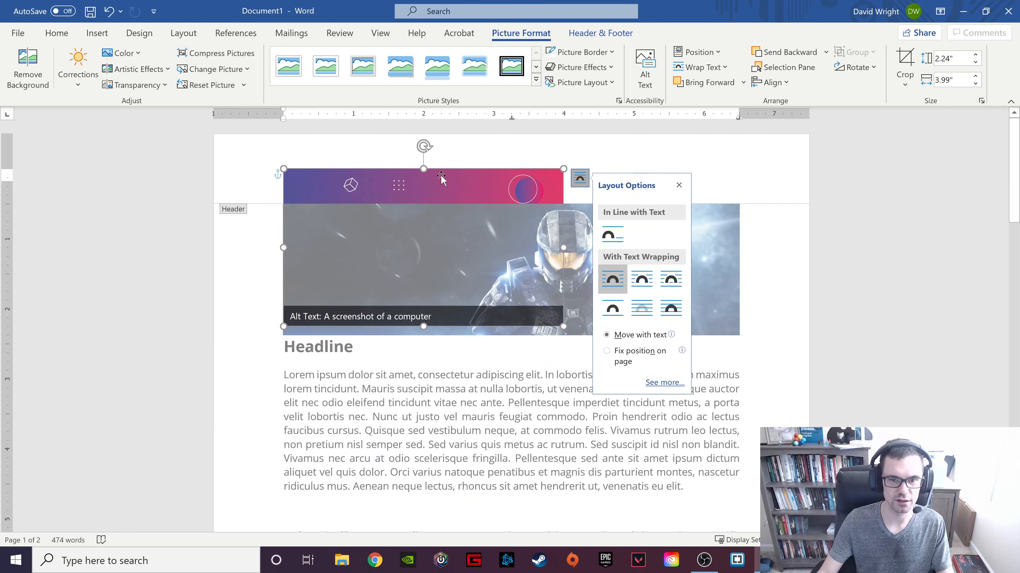
drag(439, 177, 445, 149)
Crop the header picture to its upper colored band, about 0.61 inches high, and enlarge it across the page to about 8.89 inches wide.
click(904, 59)
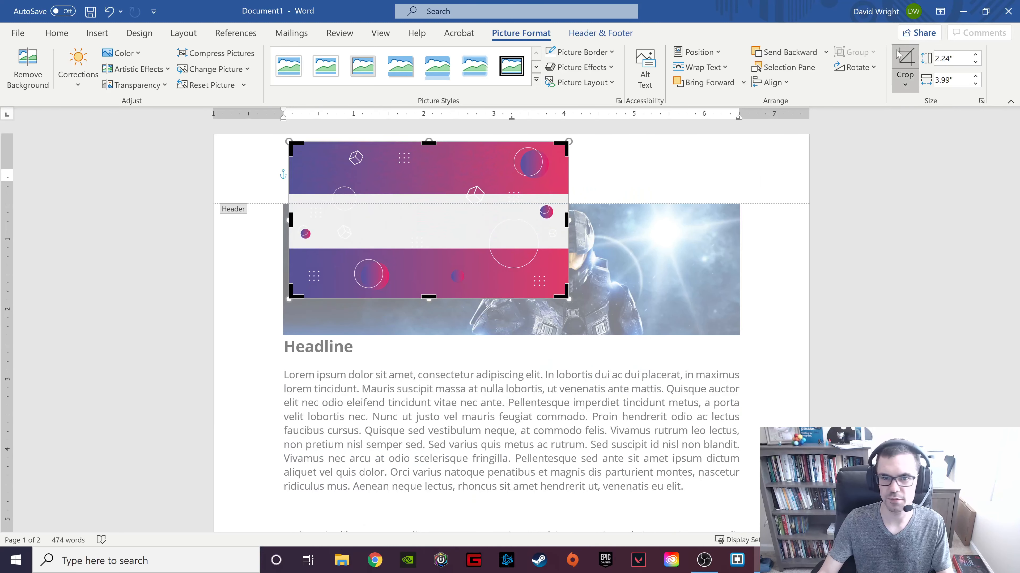
drag(428, 297, 387, 153)
click(644, 159)
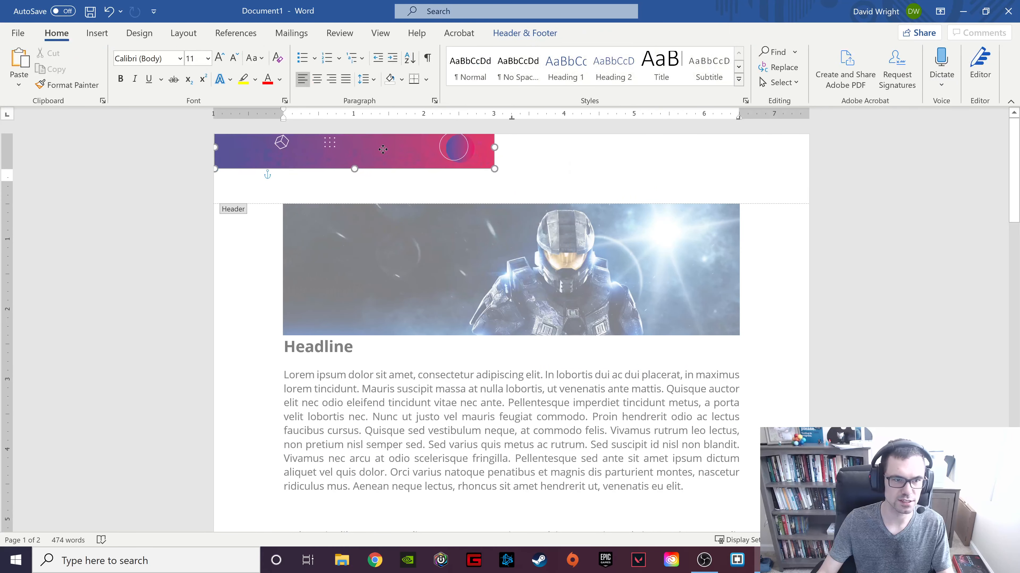
drag(491, 172, 808, 223)
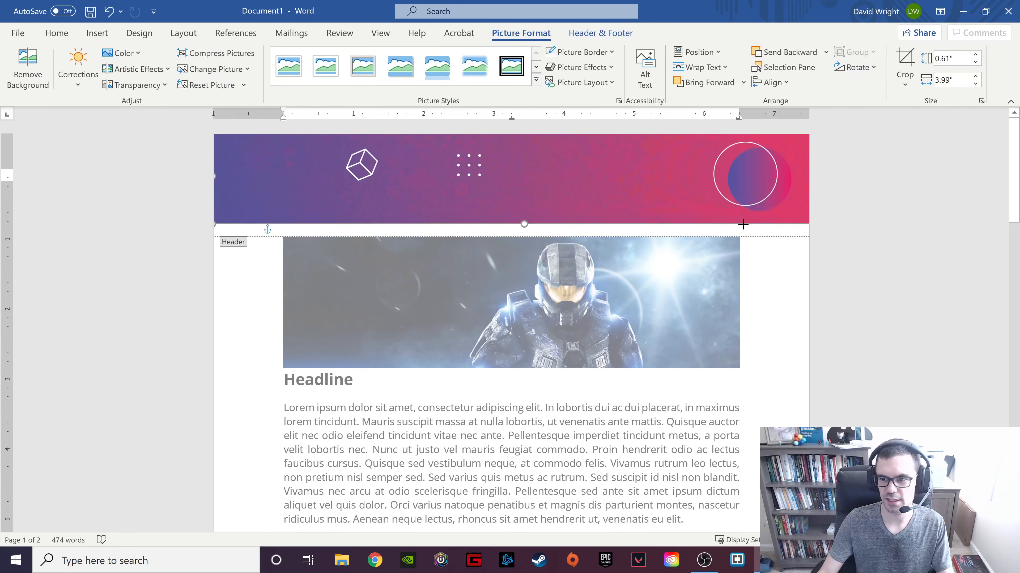
drag(646, 173, 608, 169)
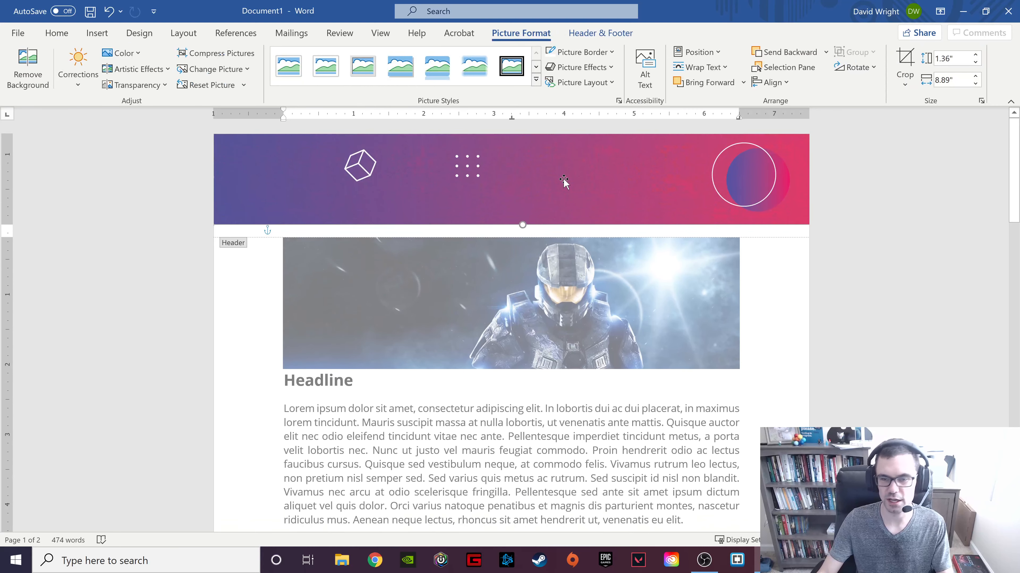
Delete the cropped picture from the header.
key(Delete)
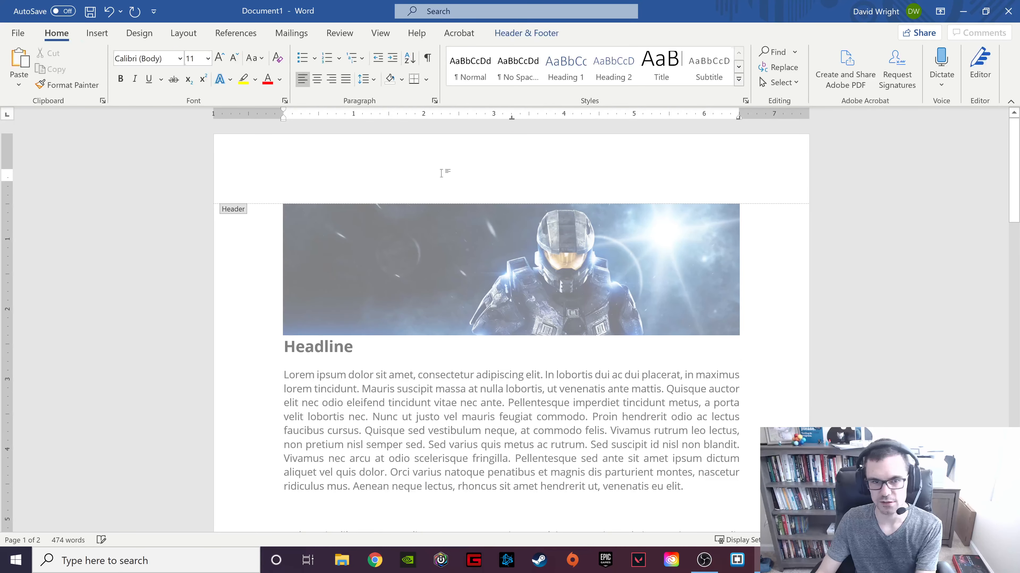
Draw a rectangle about 8.33 by 0.91 inches across the header and remove its outline.
click(98, 36)
click(162, 72)
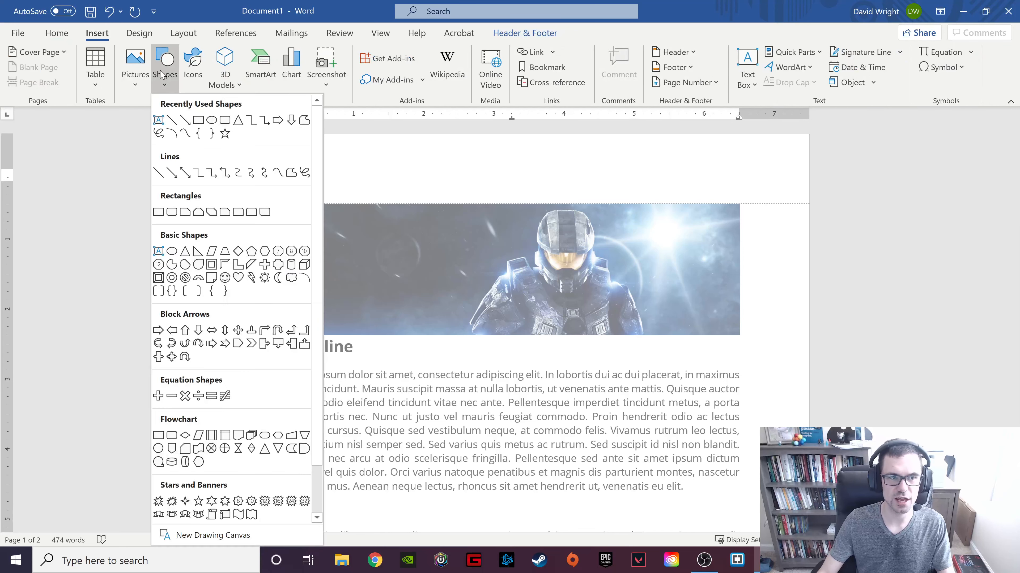
click(198, 120)
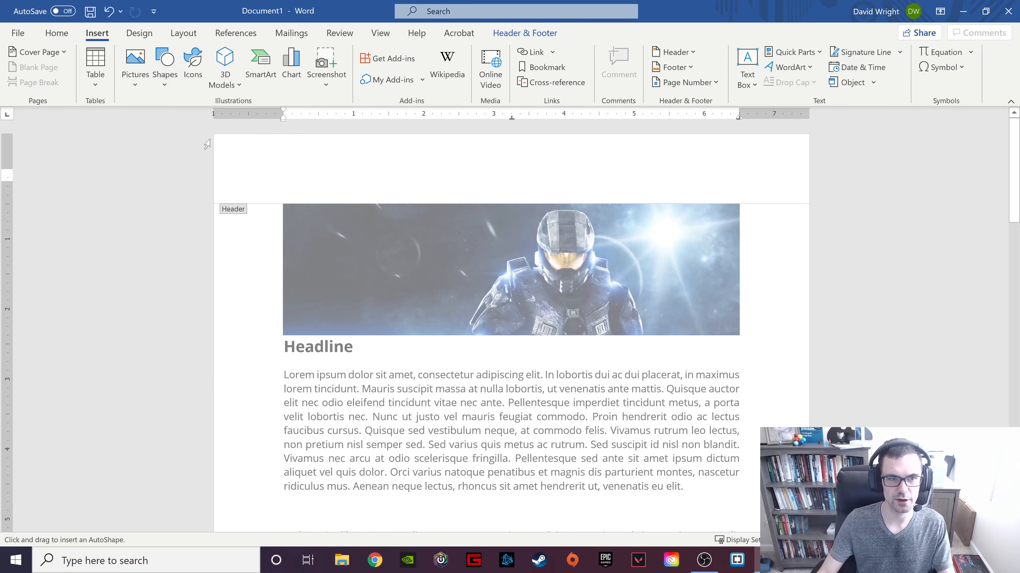
mouse_move(217, 134)
mouse_down()
mouse_move(712, 212)
mouse_move(801, 198)
mouse_up()
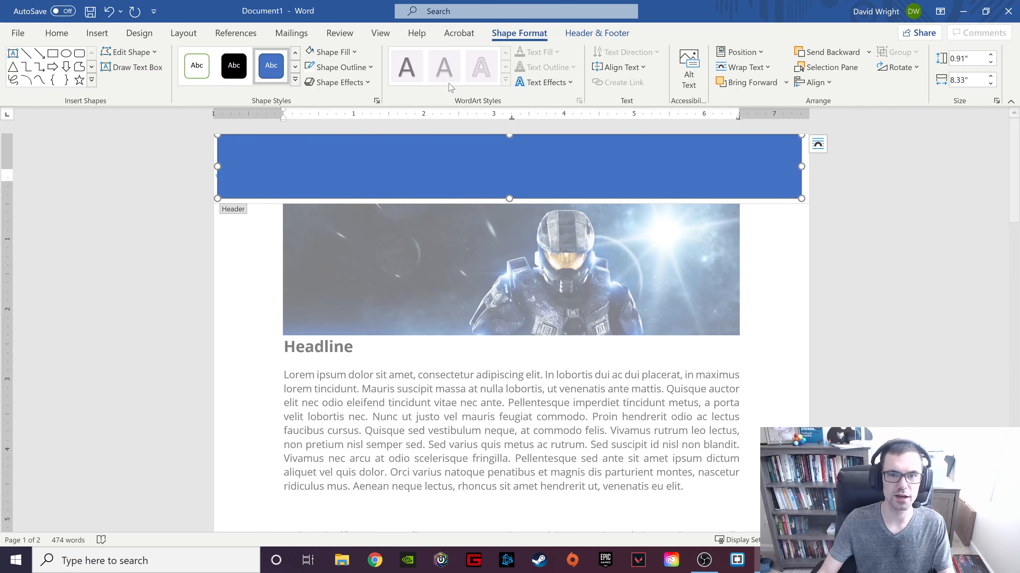
click(346, 68)
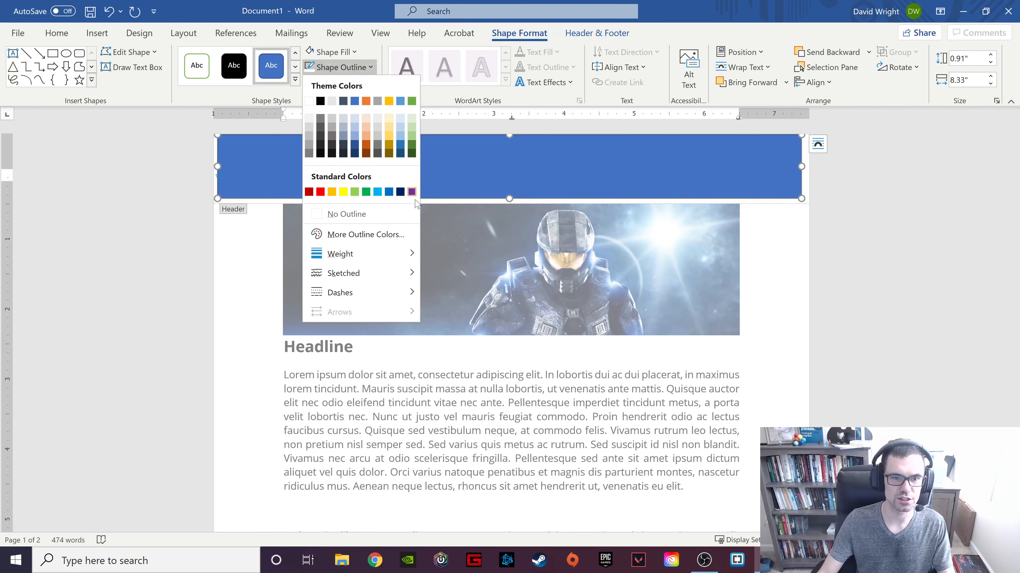
click(380, 214)
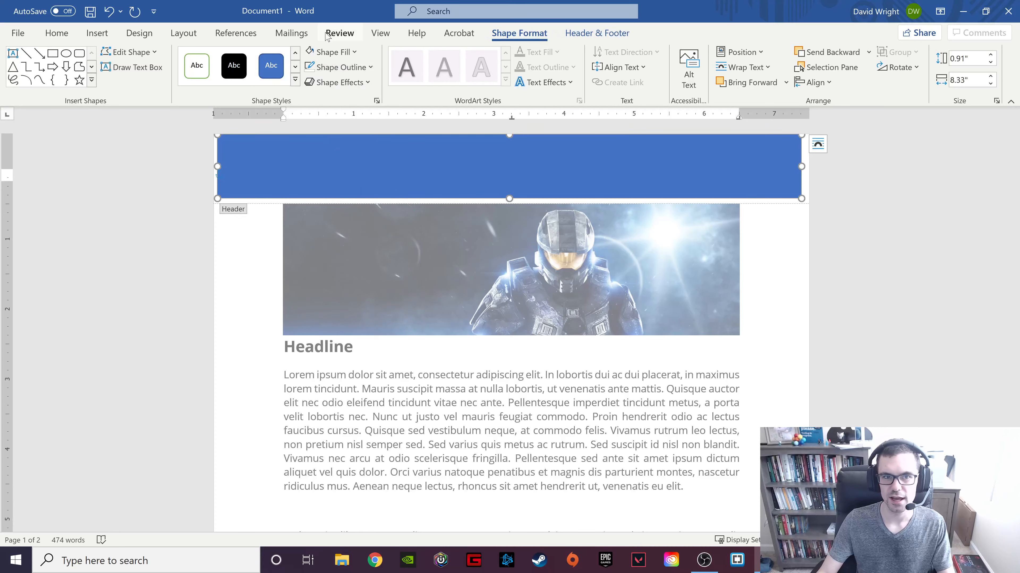
Fill the header rectangle with the Computer Class Online (Background 2) picture from the Desktop folder.
click(343, 53)
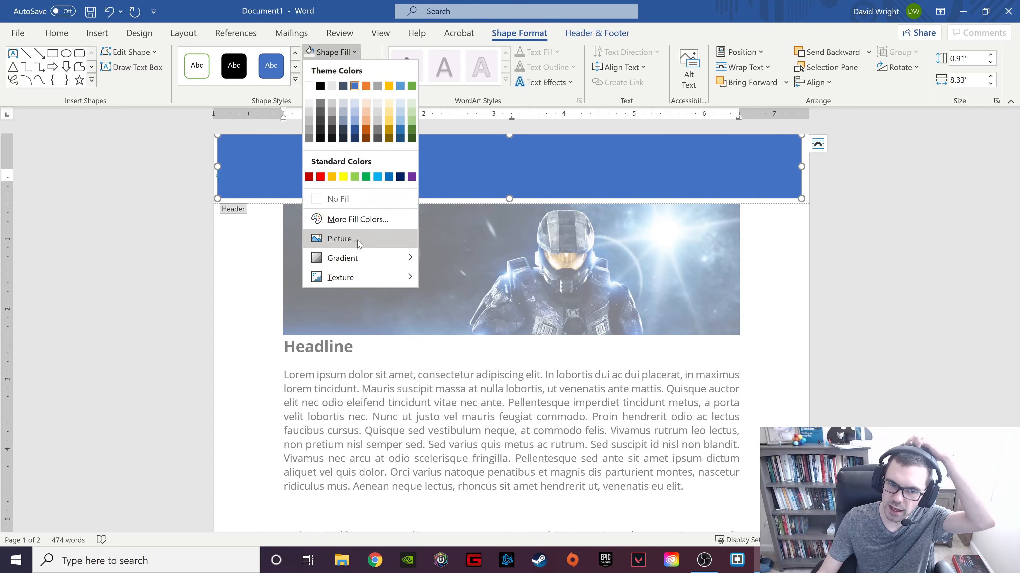
click(344, 238)
click(426, 245)
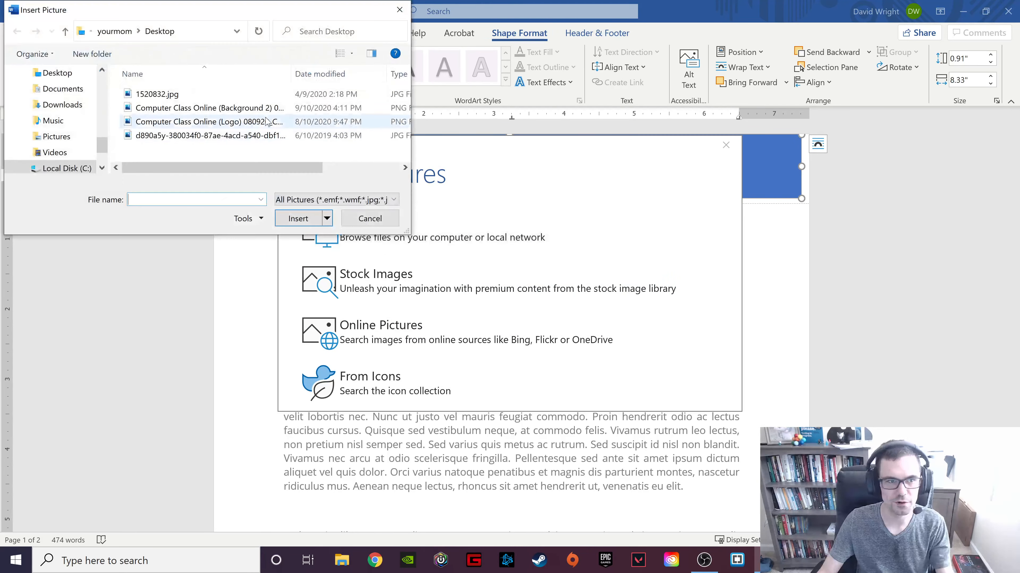
click(208, 108)
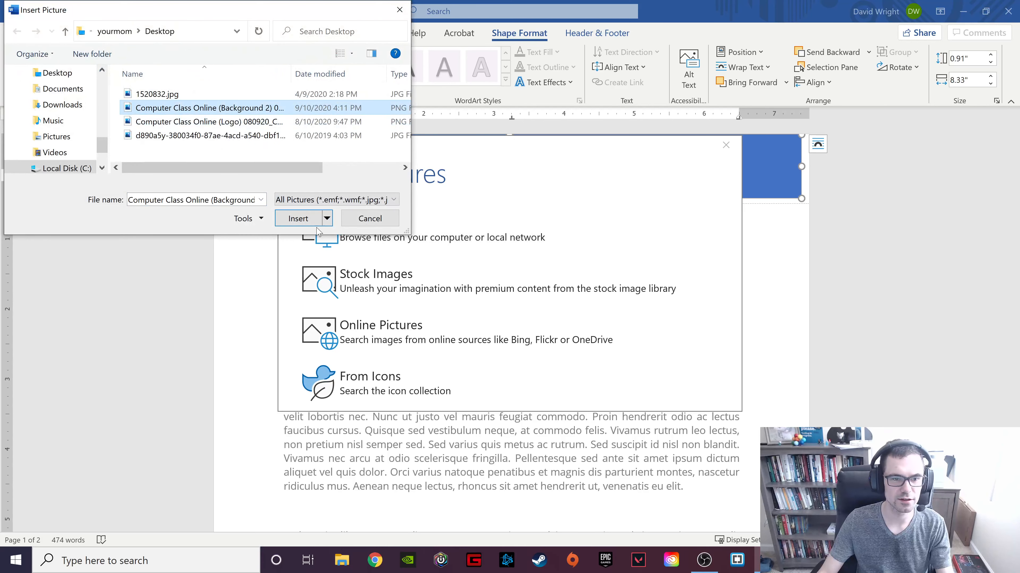
click(305, 220)
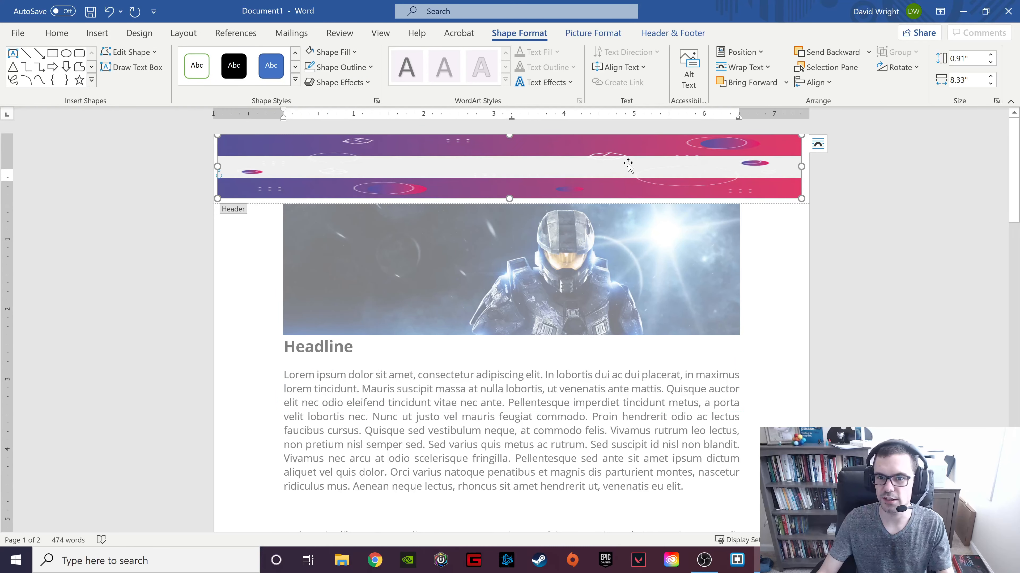
Crop the picture-filled header rectangle to its upper colored band, about 0.28 inches high.
click(598, 33)
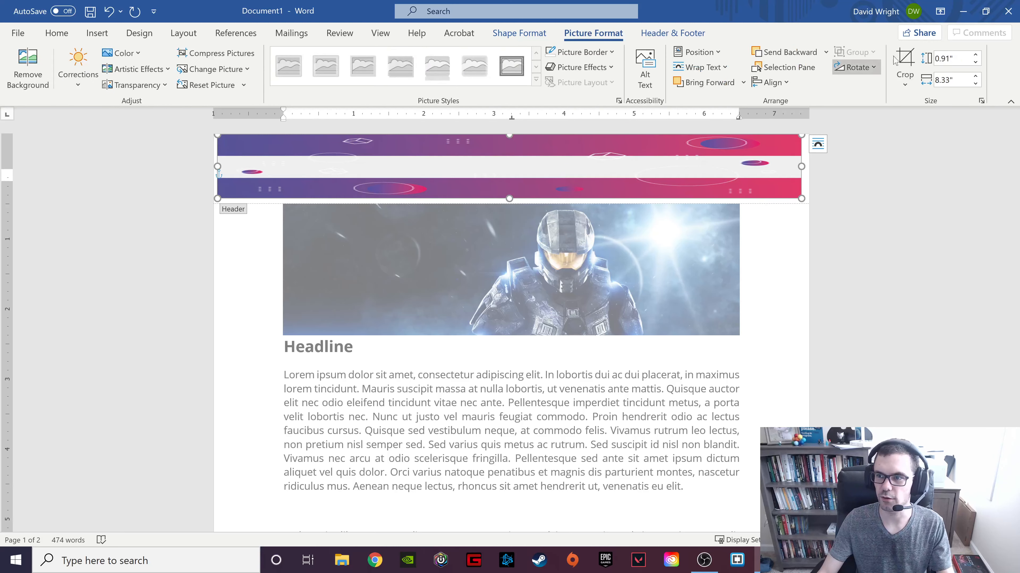
click(904, 60)
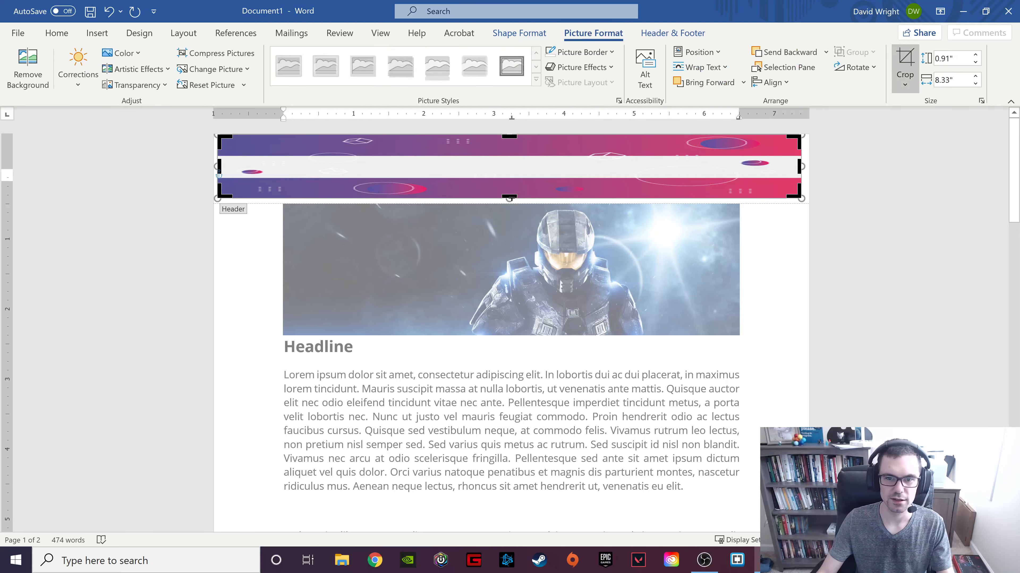
drag(509, 198, 509, 153)
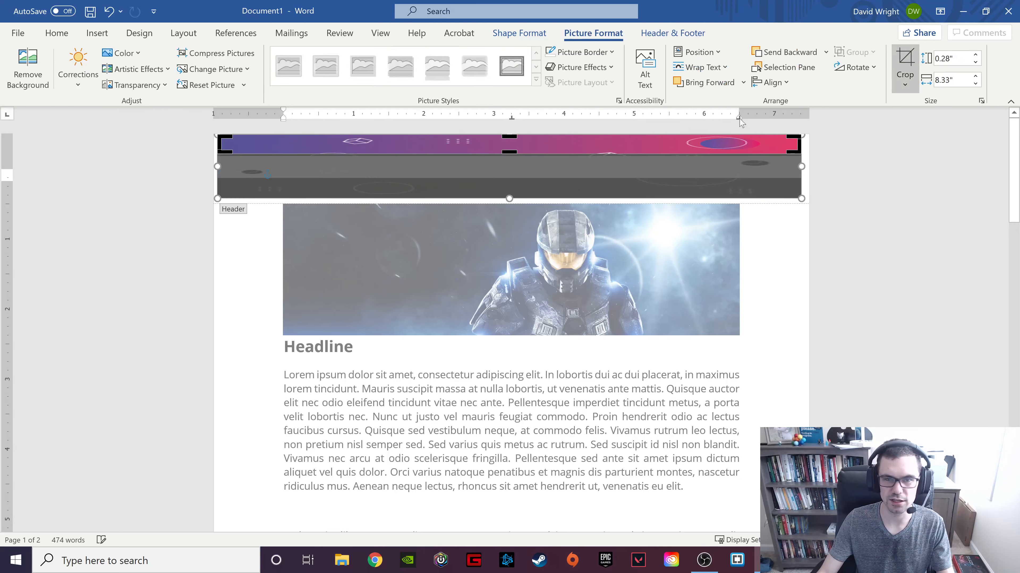
click(905, 64)
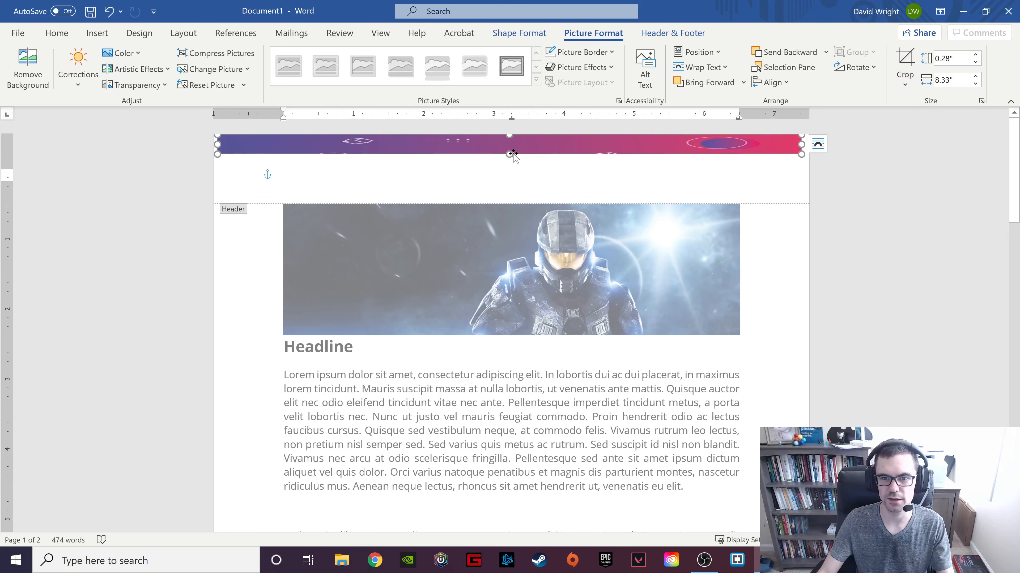
Stretch the cropped header rectangle over the full page width, to about 8.58 by 1.12 inches, starting at the left page edge.
drag(508, 154, 499, 211)
drag(521, 173, 513, 172)
drag(793, 212, 811, 214)
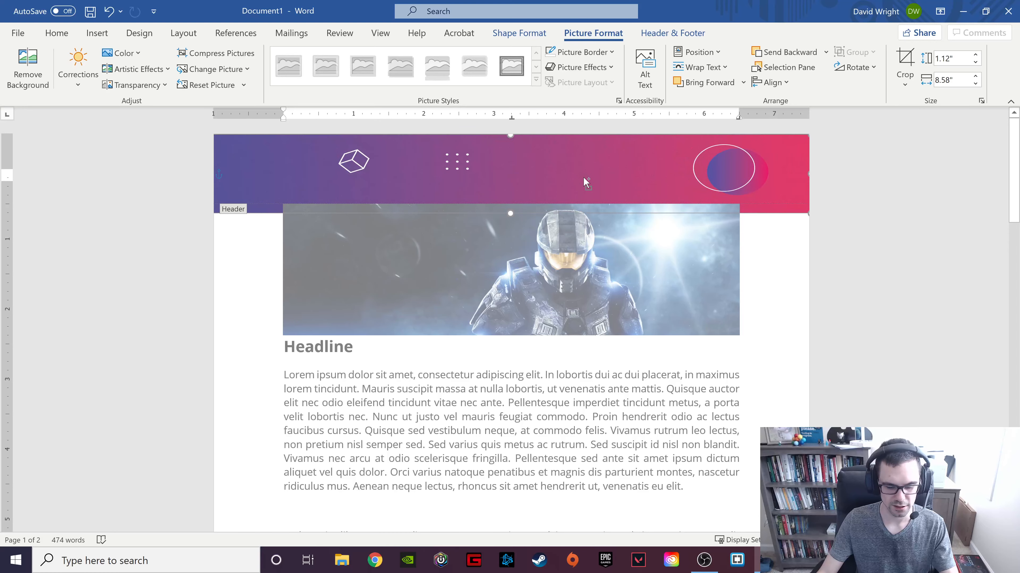
Paste a copy of the header rectangle into the first page's footer and position it across the full page width.
scroll(583, 177, down, 10)
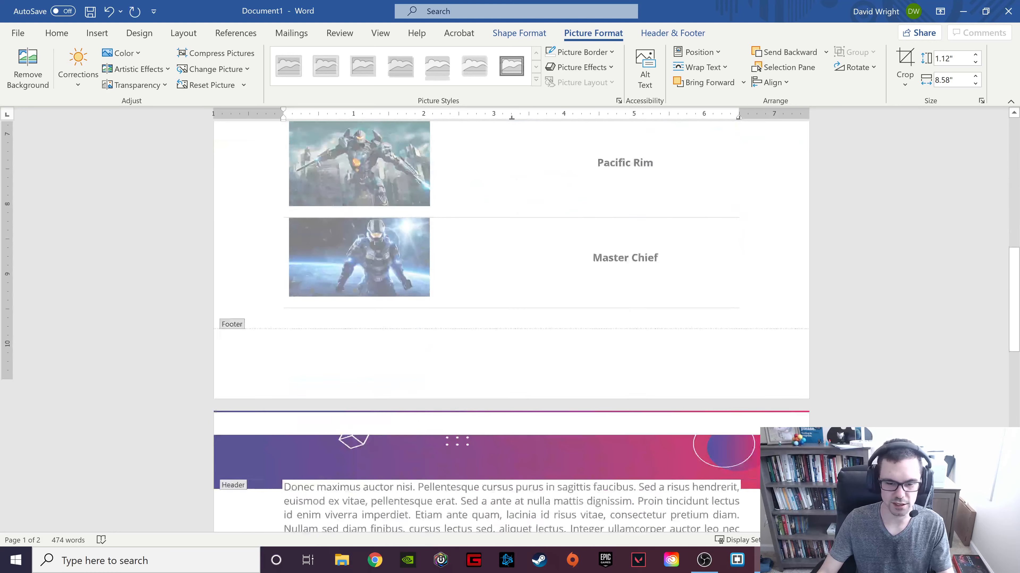
scroll(473, 404, down, 1)
click(453, 334)
key(ctrl+v)
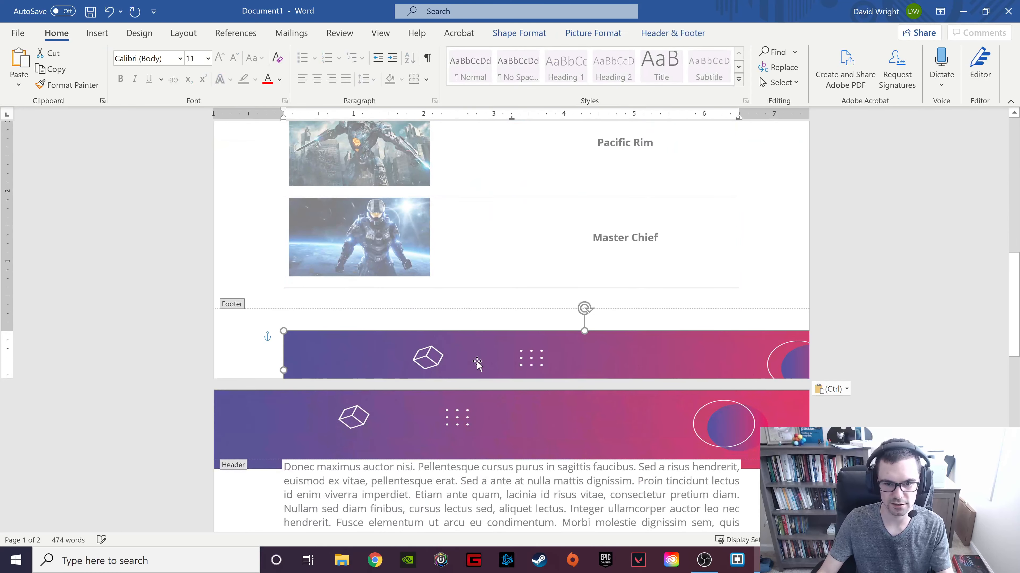
drag(477, 363, 407, 339)
Delete the picture-filled rectangle from the first page's header.
scroll(738, 280, up, 3)
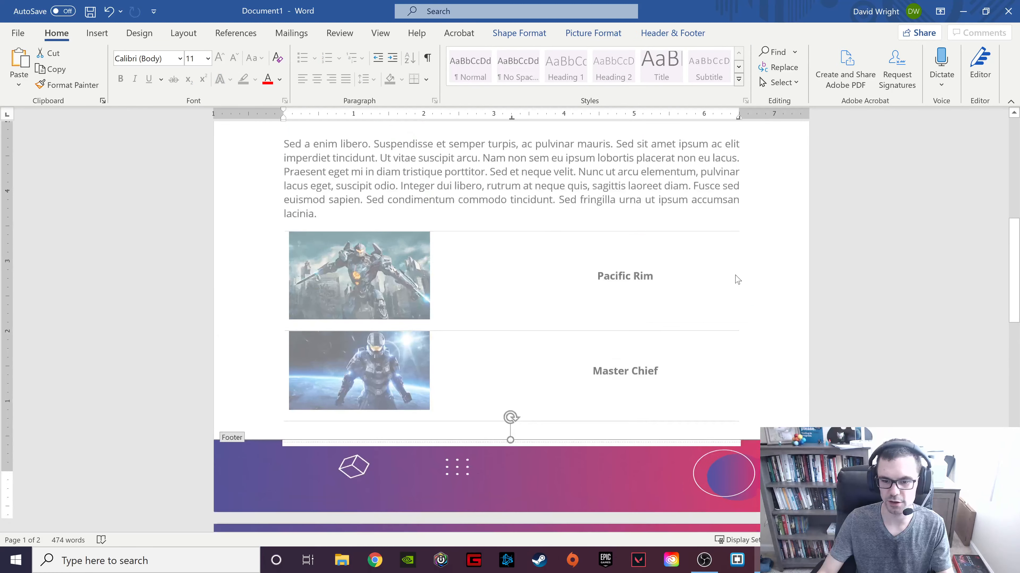
scroll(738, 280, up, 7)
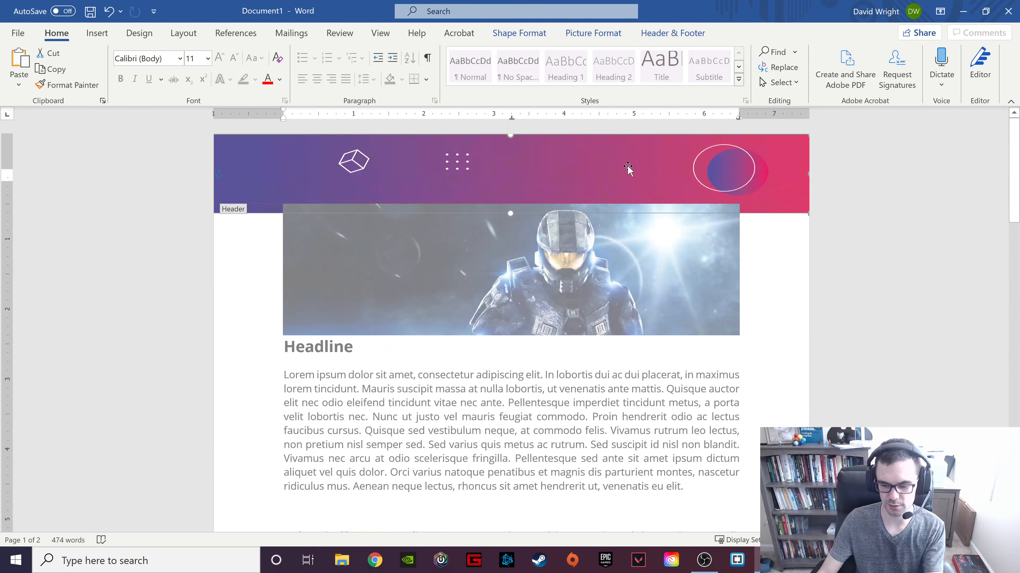
key(Delete)
Draw a new rectangle about 8.27 by 0.94 inches across the header and remove its outline.
click(96, 33)
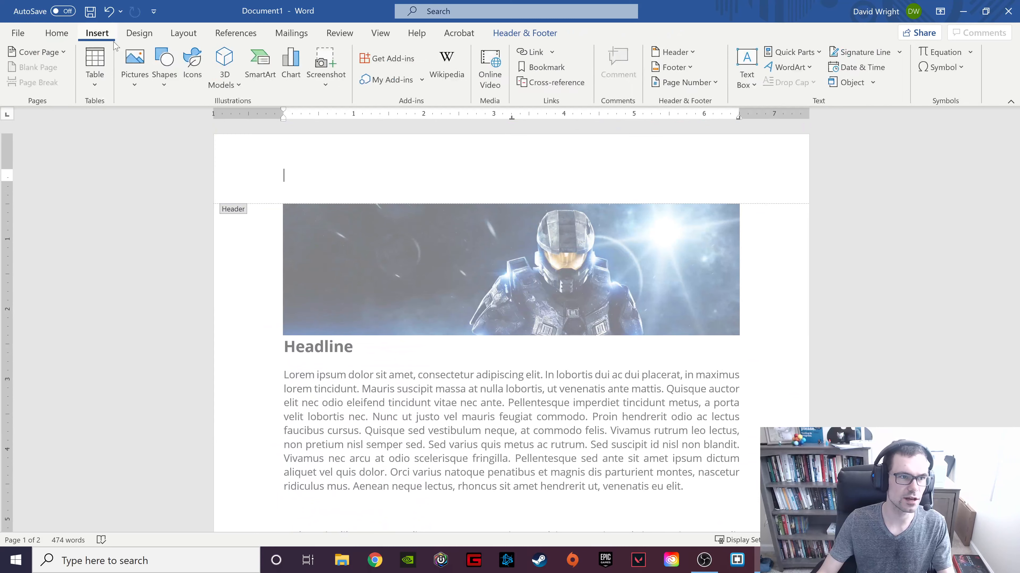
click(165, 66)
click(197, 120)
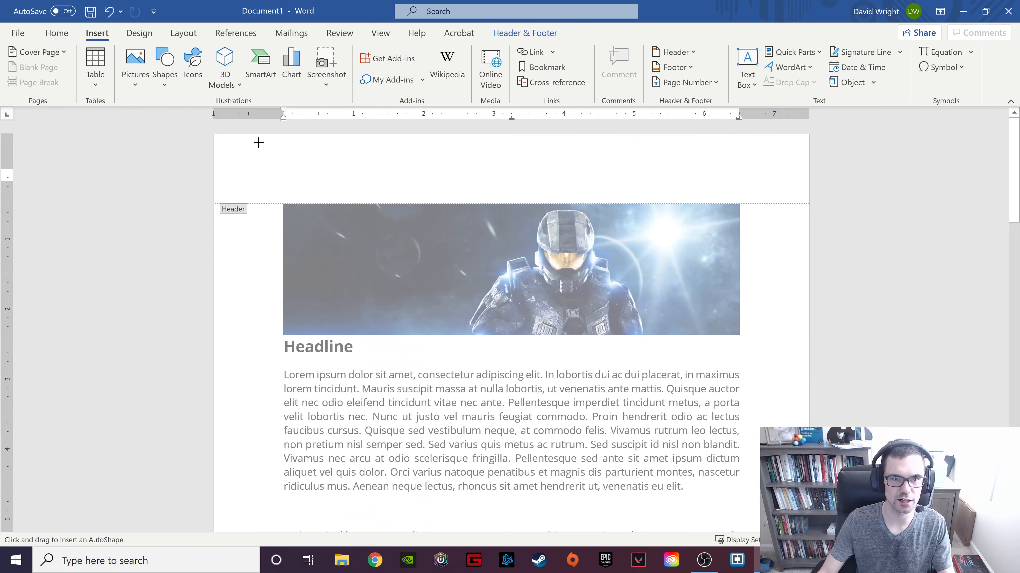
drag(222, 140, 801, 207)
click(369, 67)
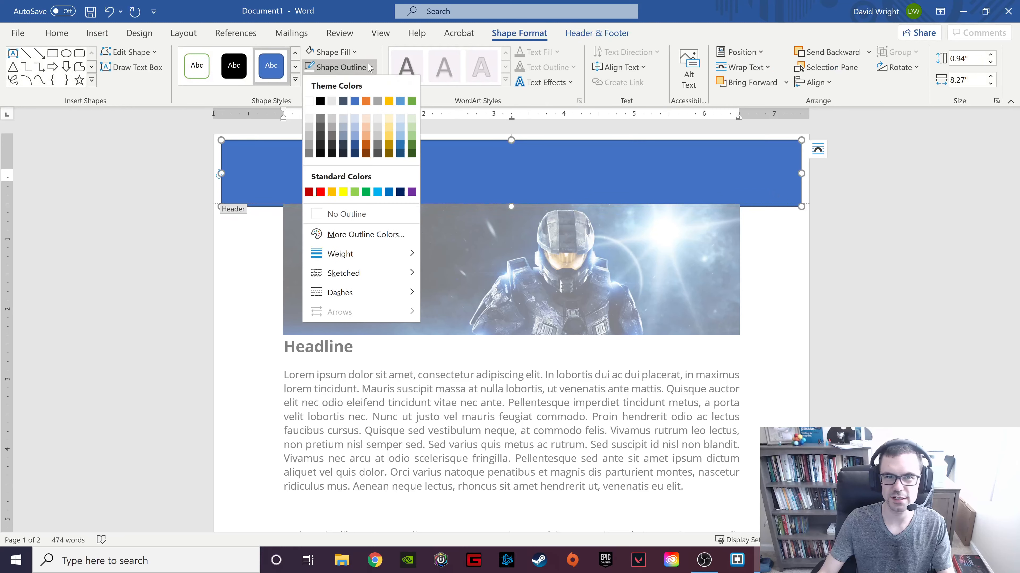
click(342, 213)
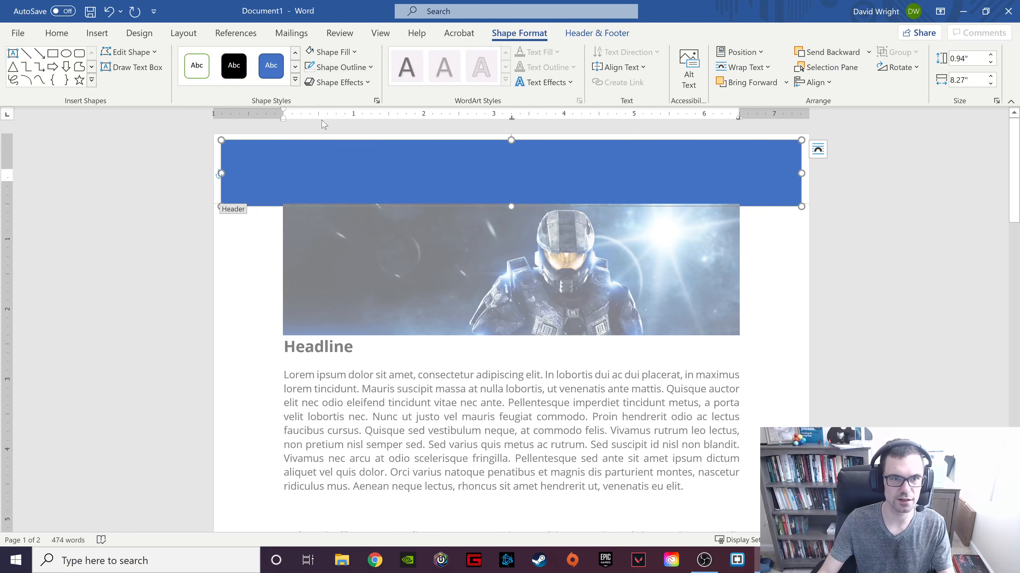
Fill the header rectangle with light gray and stretch it across the full page width, to about 8.66 by 1.16 inches.
click(352, 53)
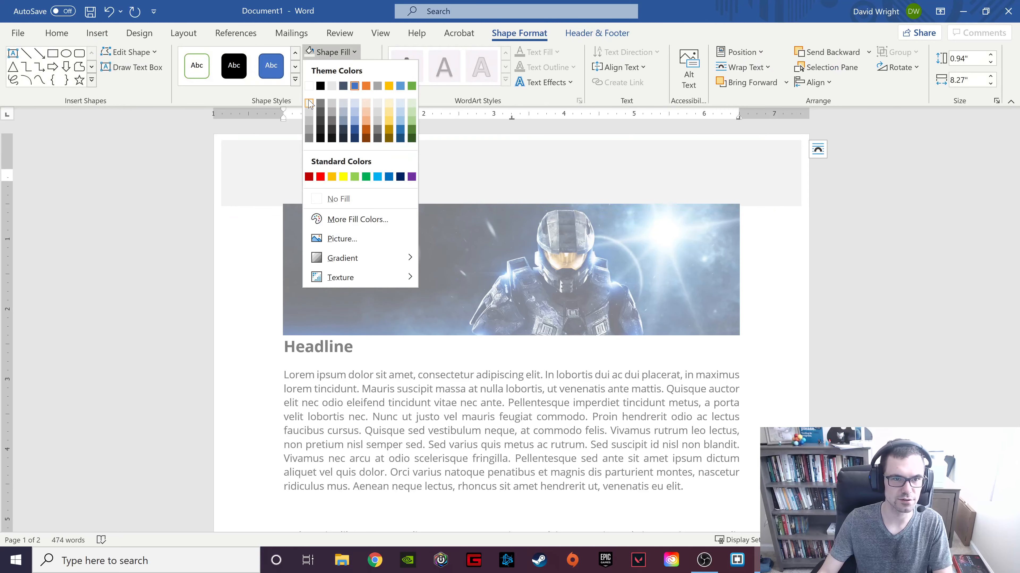
click(309, 86)
drag(354, 156, 346, 143)
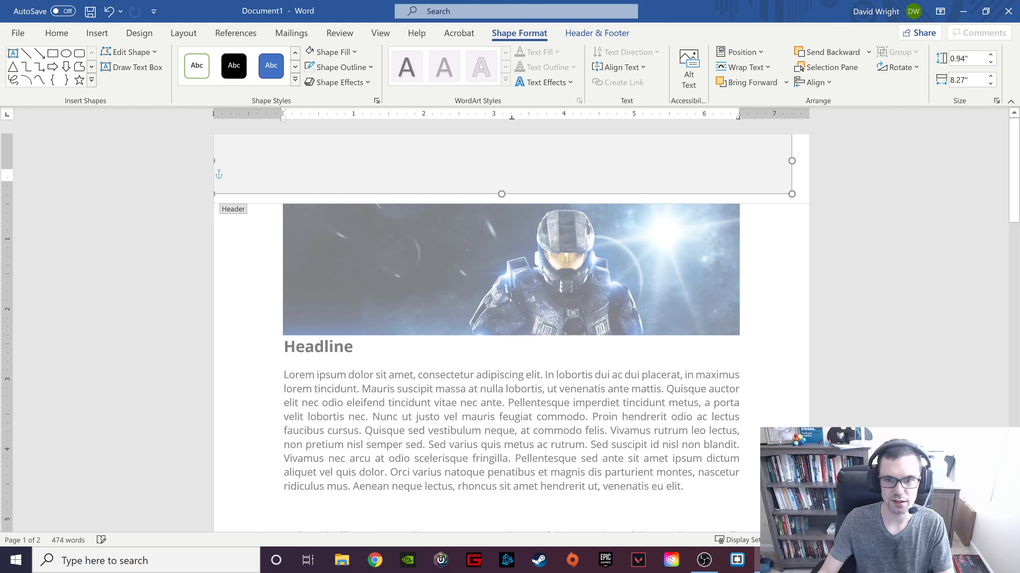
drag(793, 192, 815, 210)
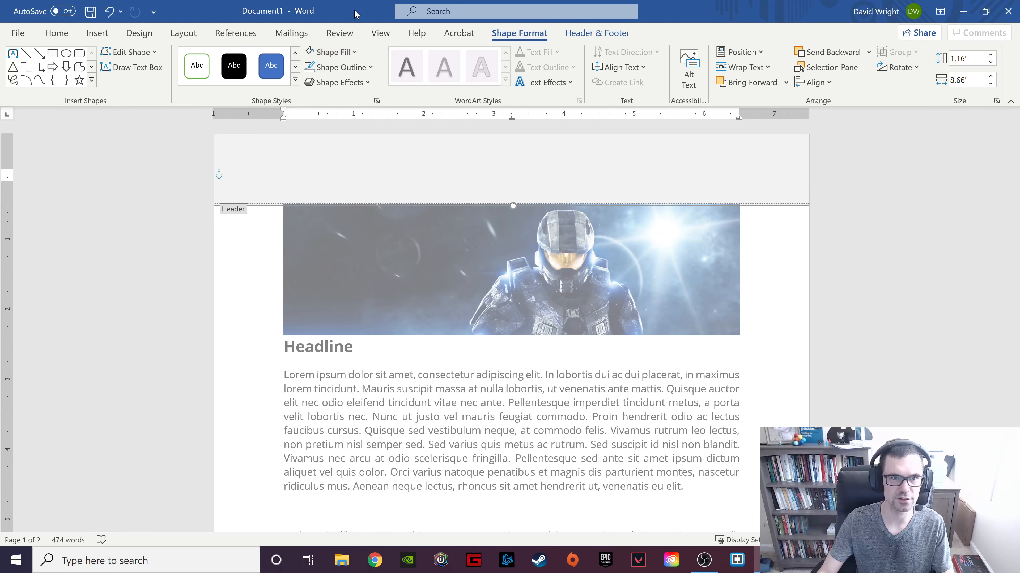
Insert the Computer Class Online logo picture from the desktop into the header and shrink it to about 2.35 by 1.32 inches.
drag(357, 8, 504, 26)
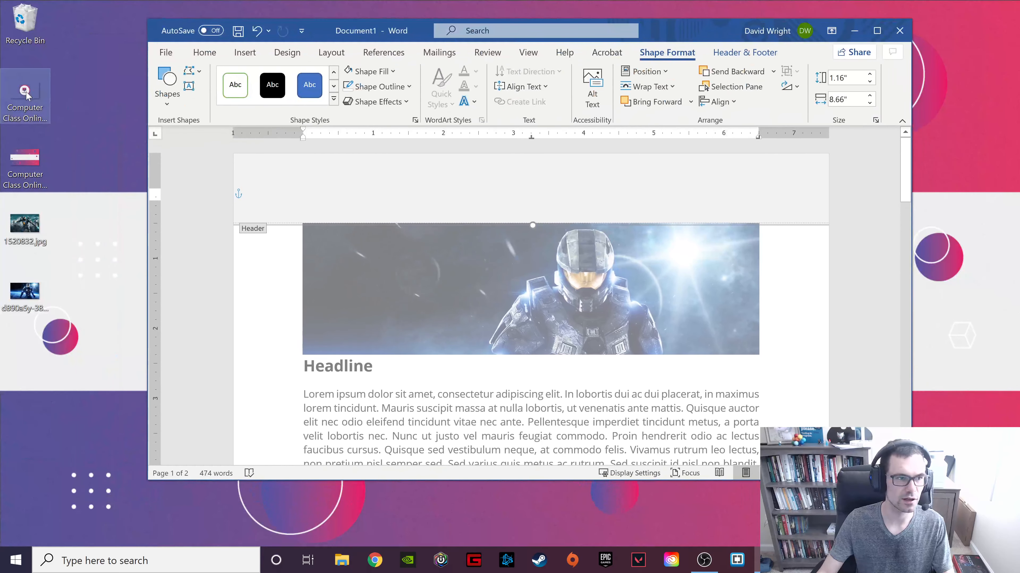
drag(25, 92, 366, 201)
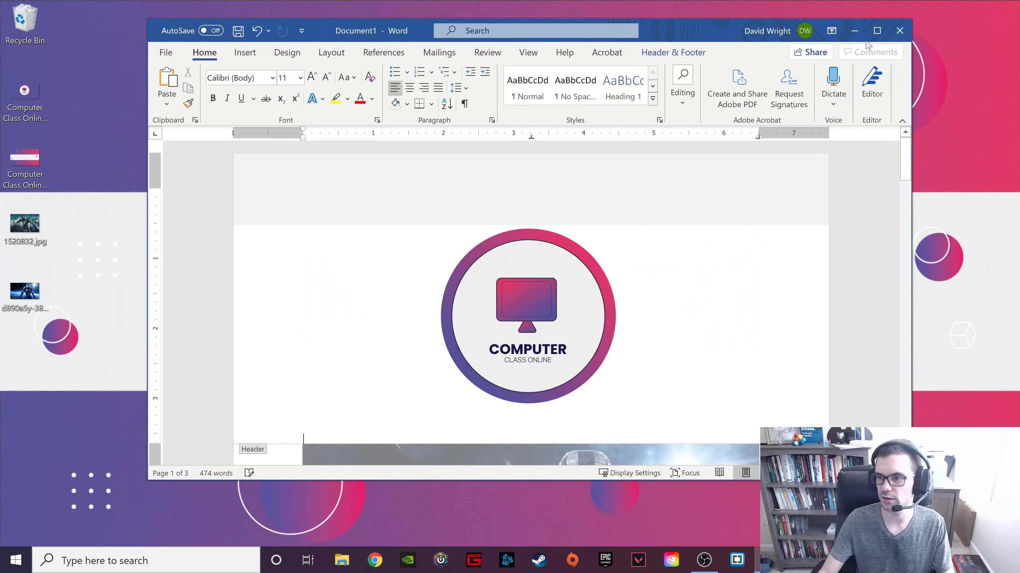
click(877, 32)
click(416, 273)
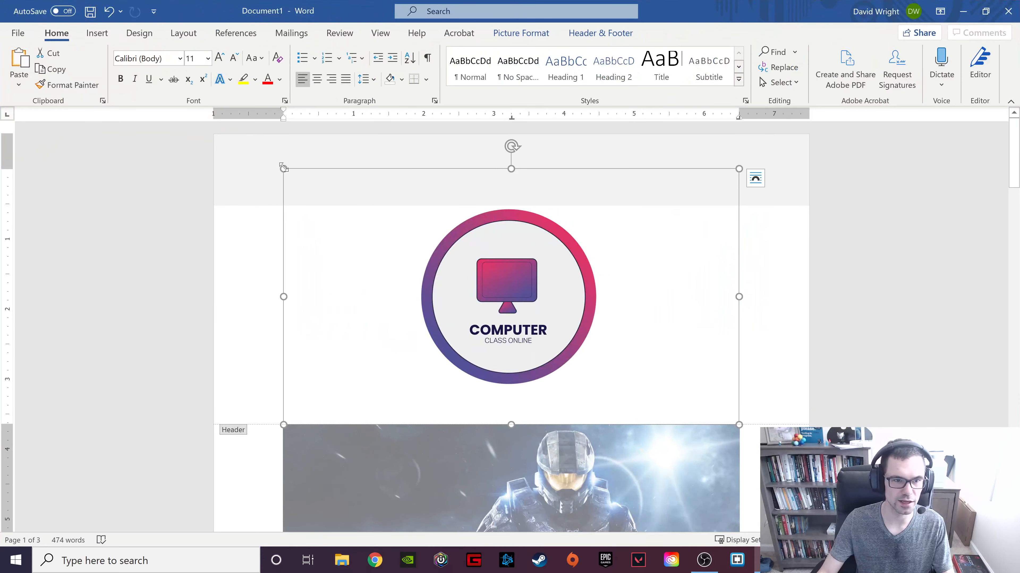
drag(284, 168, 449, 261)
right_click(380, 228)
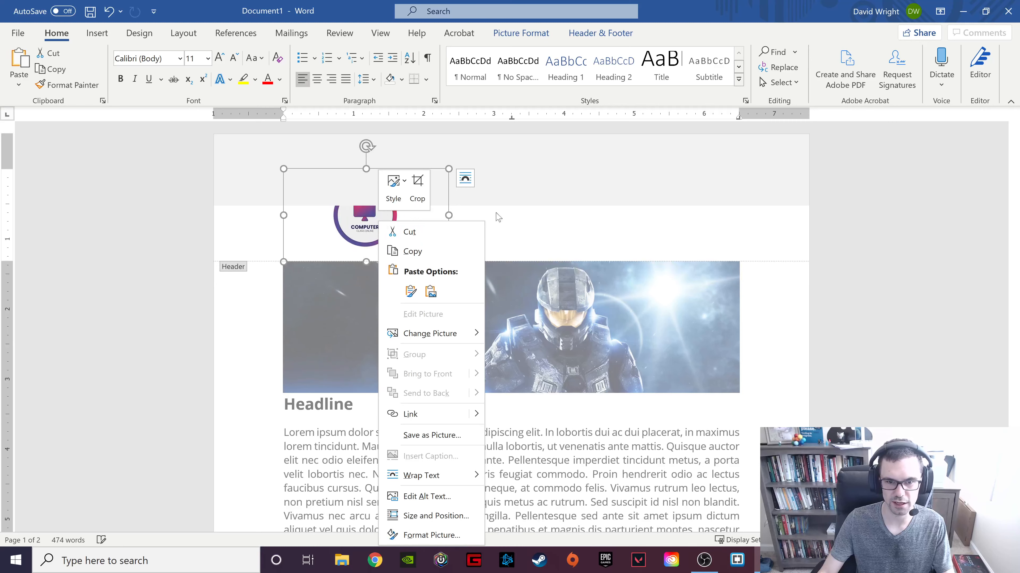
click(355, 229)
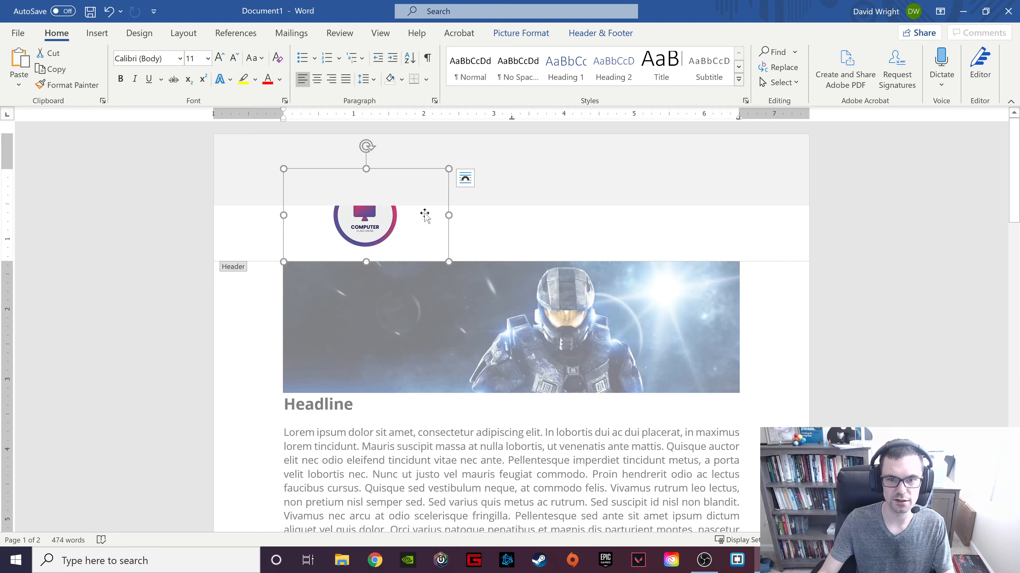
click(584, 34)
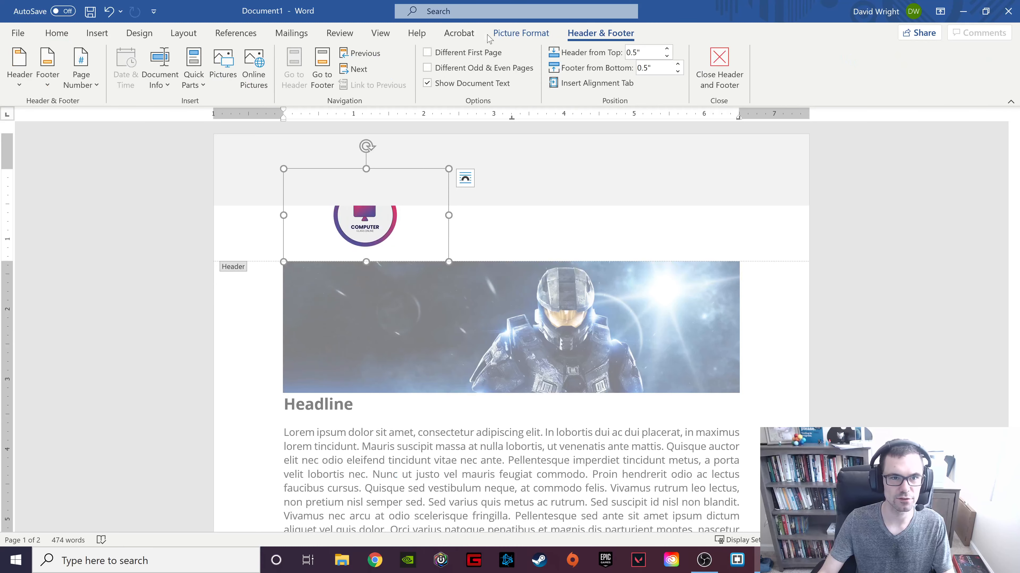
click(513, 34)
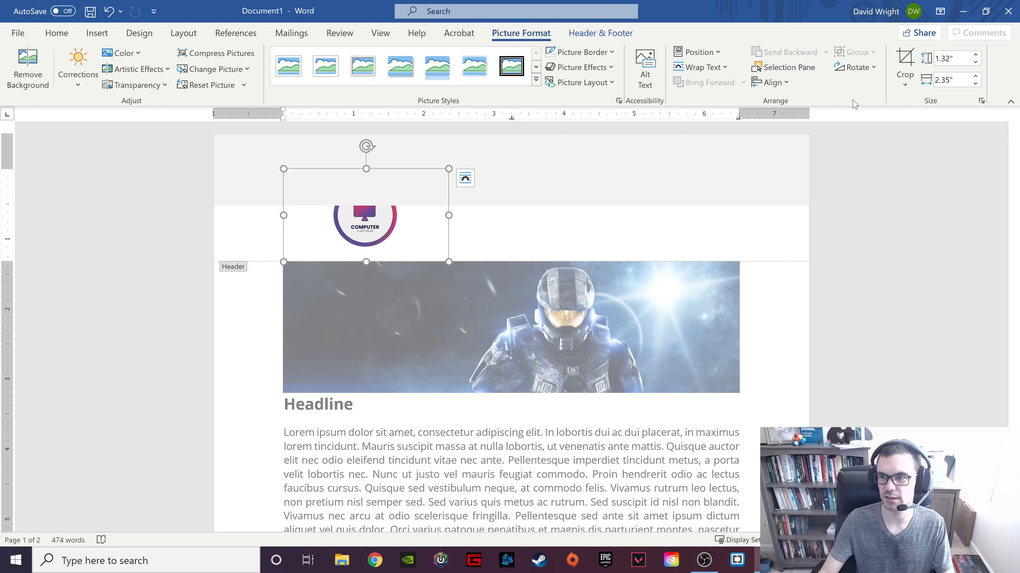
right_click(389, 222)
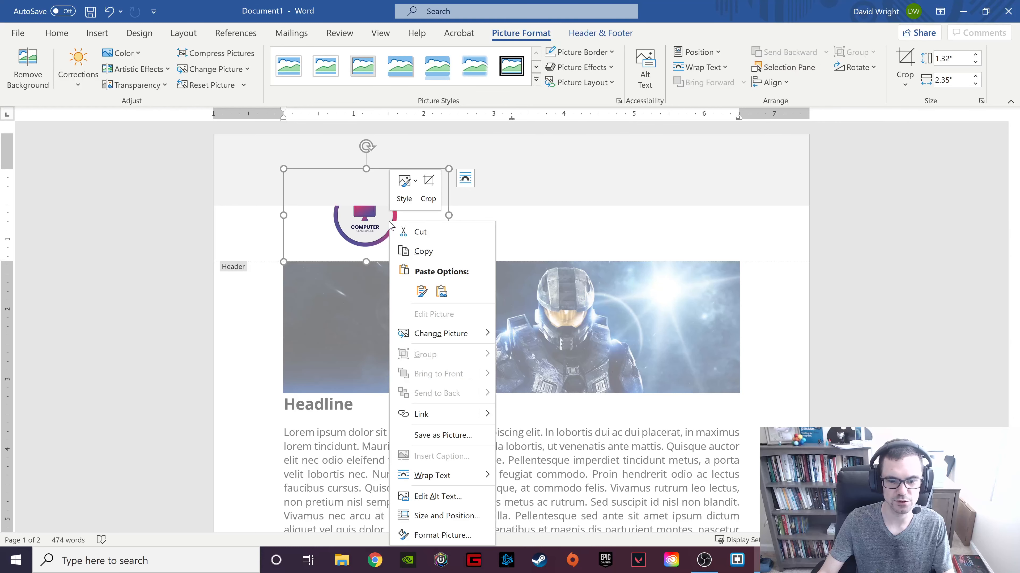
click(583, 195)
Send the light gray header rectangle to the back.
click(580, 182)
right_click(580, 183)
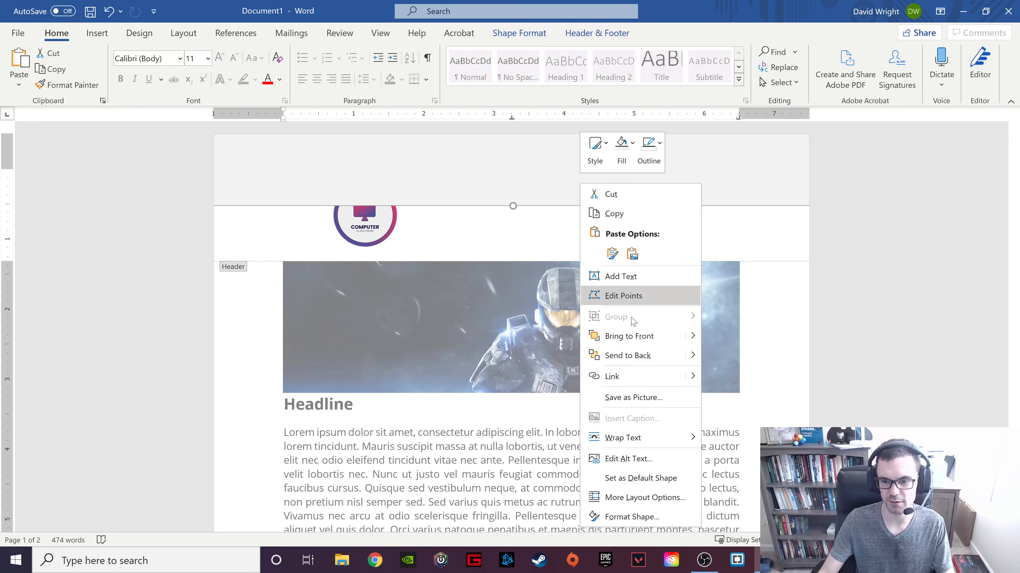
click(644, 352)
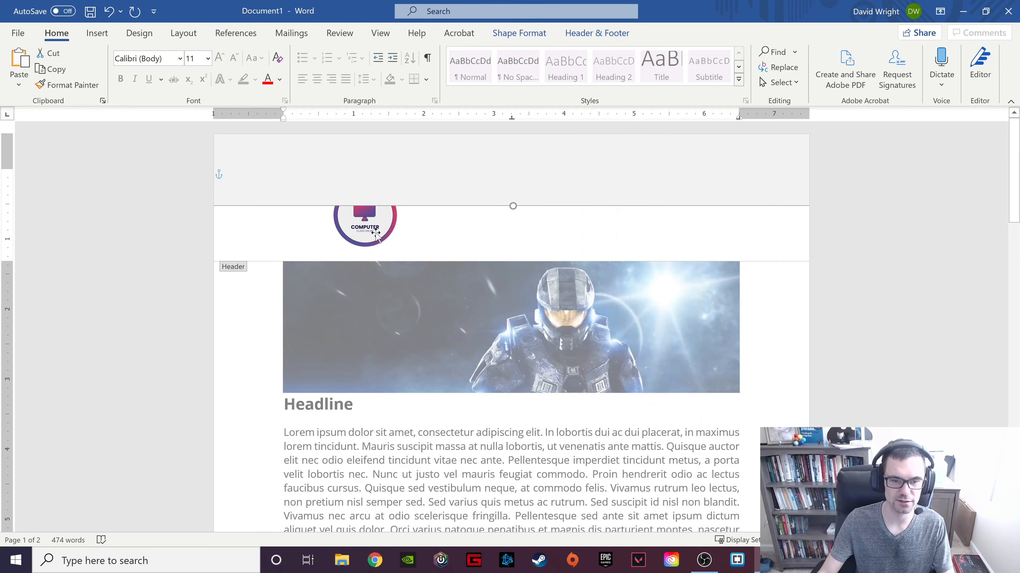
Set the header logo's text wrapping to Tight.
click(378, 221)
drag(377, 221, 388, 182)
click(464, 178)
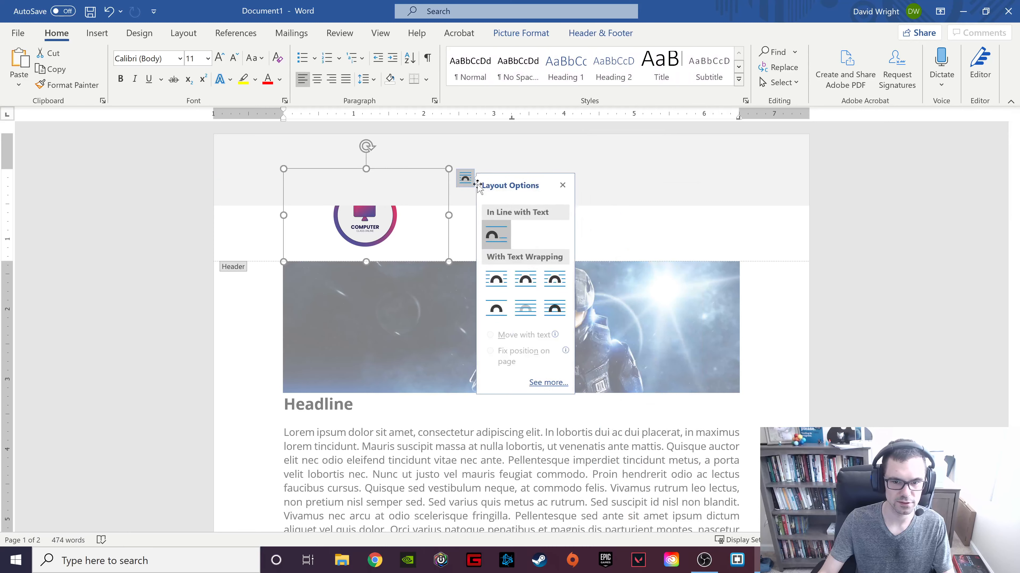
click(522, 286)
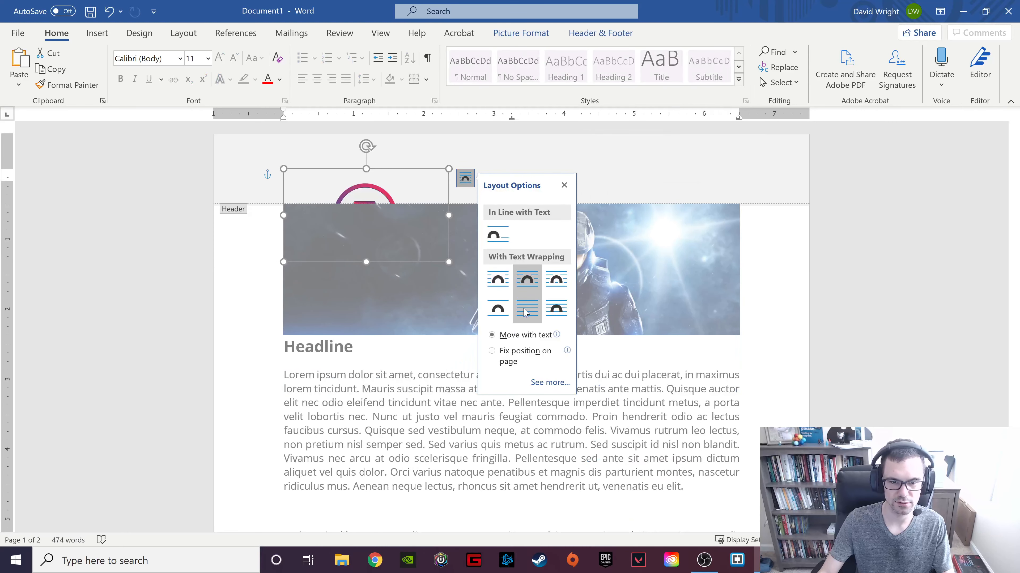
Shrink the logo to fit inside the gray header band near the left page edge, and return to the document body.
drag(366, 200, 350, 168)
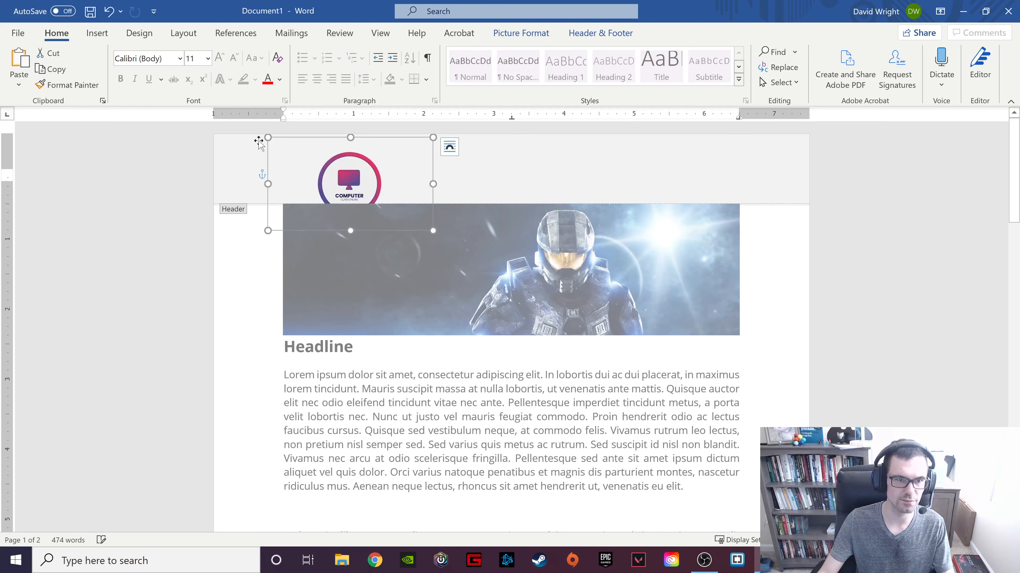
drag(268, 138, 265, 162)
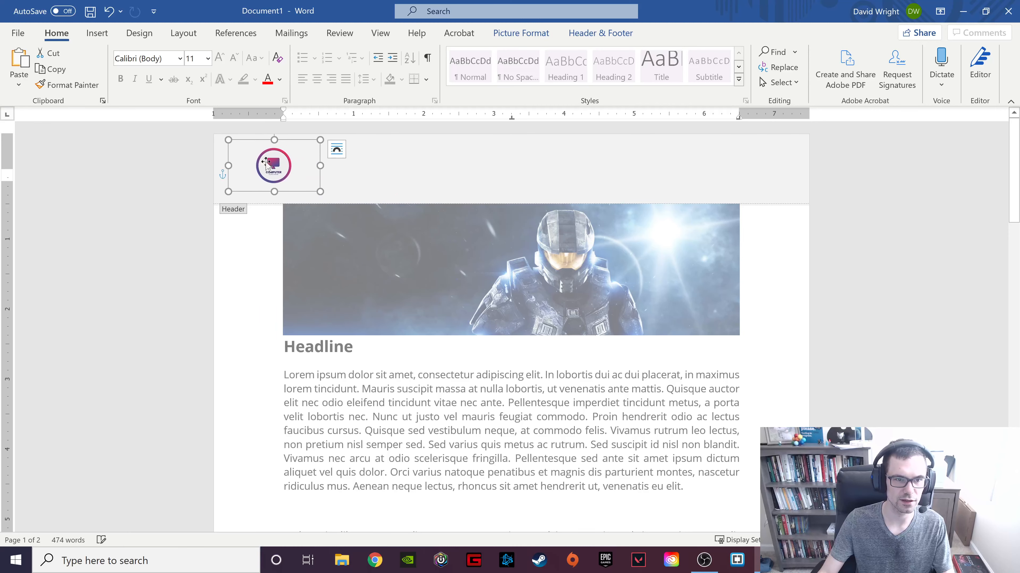
double_click(382, 286)
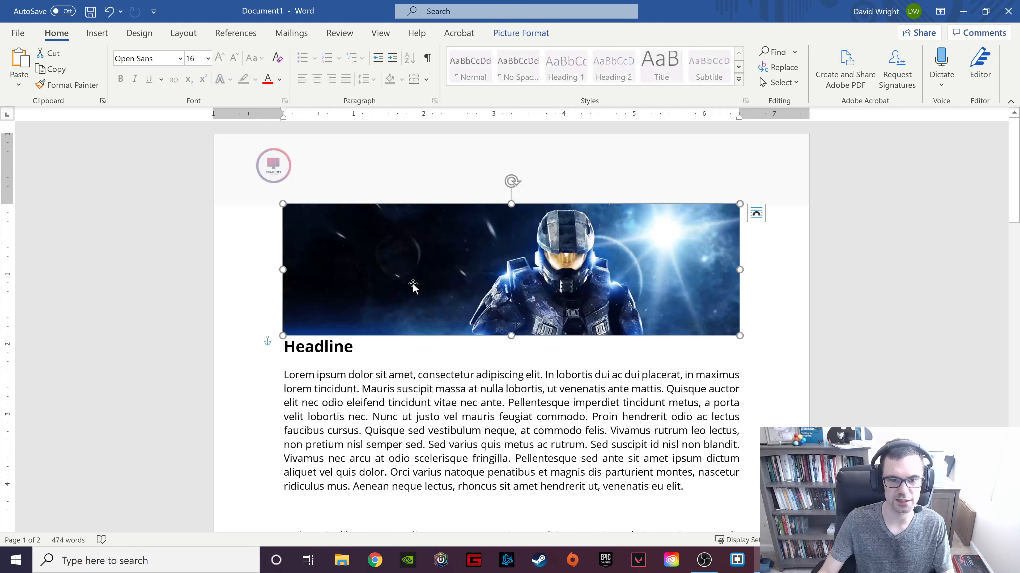
Add an empty paragraph after the picture-and-title table at the end of the first page.
scroll(504, 313, down, 10)
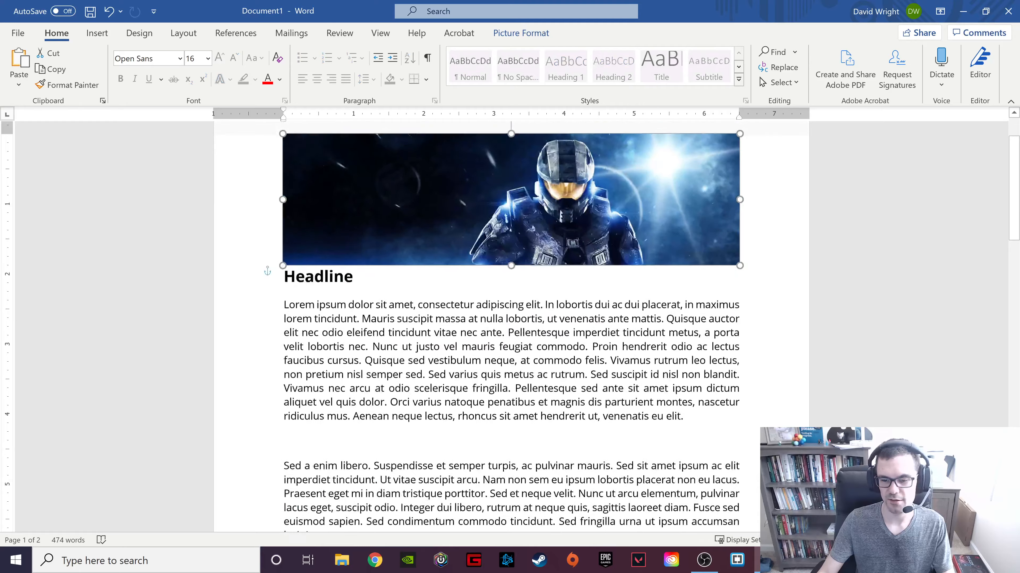
scroll(601, 307, down, 3)
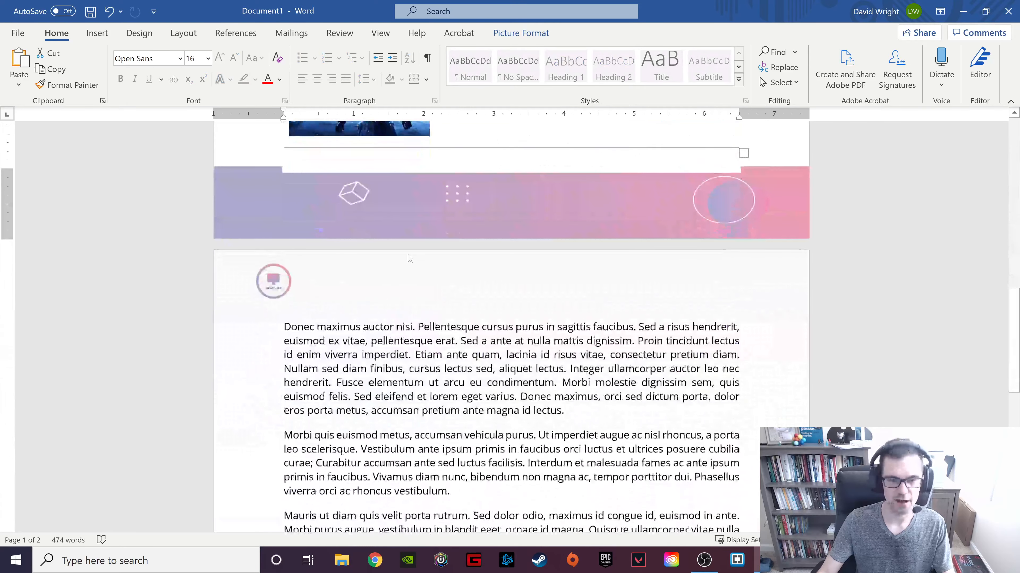
scroll(574, 237, up, 6)
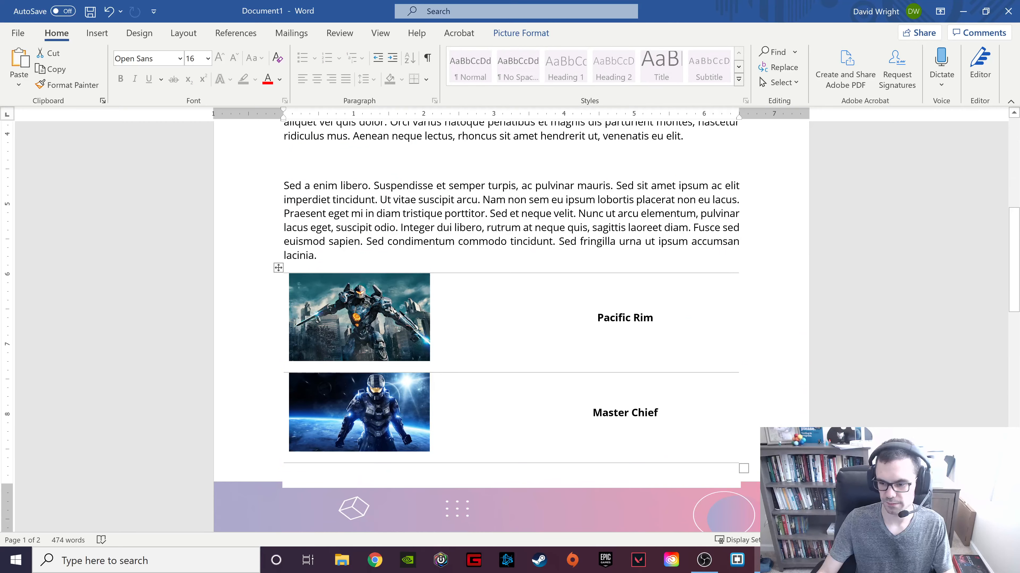
click(582, 473)
scroll(600, 320, down, 5)
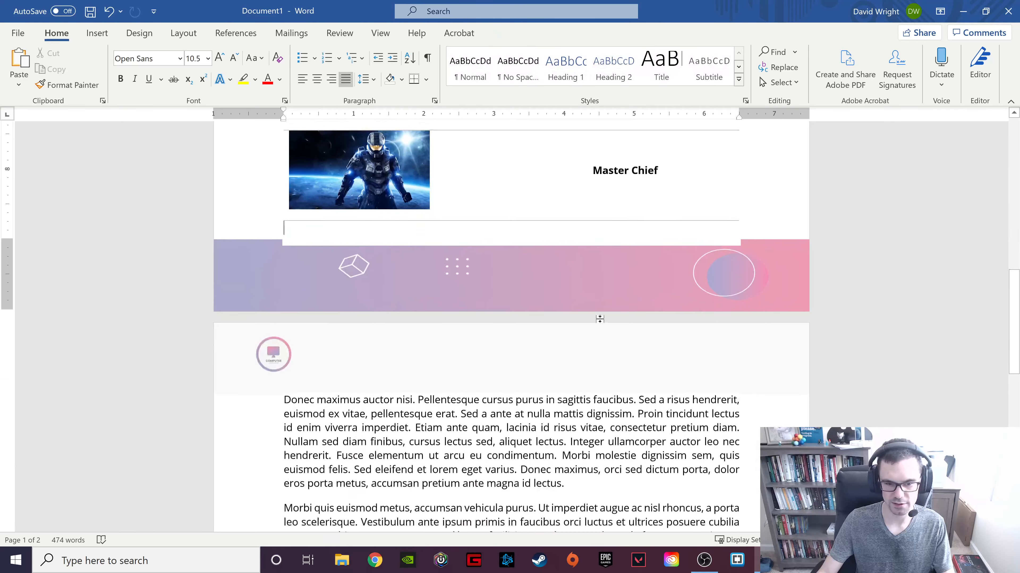
scroll(527, 240, down, 15)
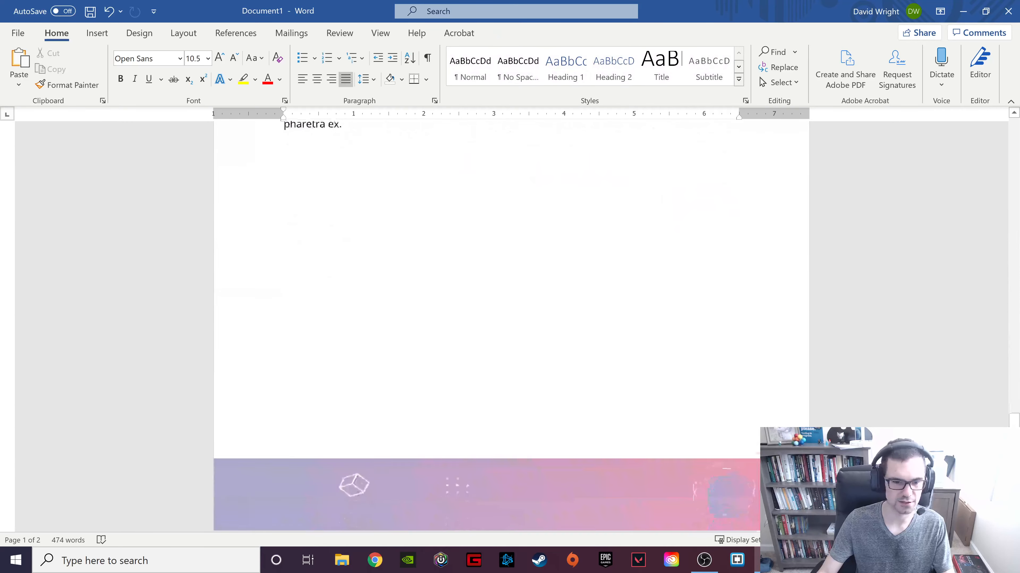
scroll(717, 275, up, 10)
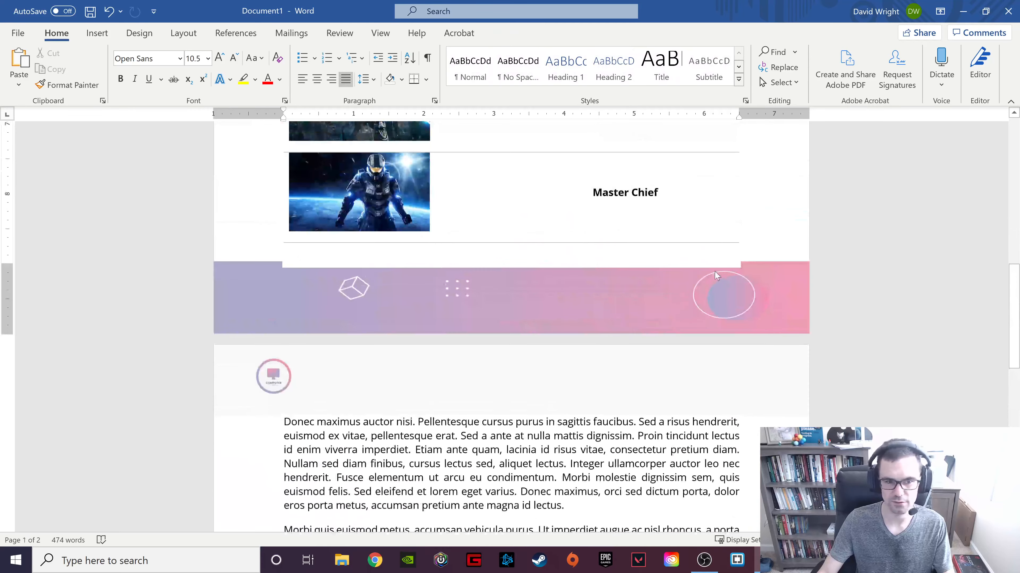
key(ctrl+z)
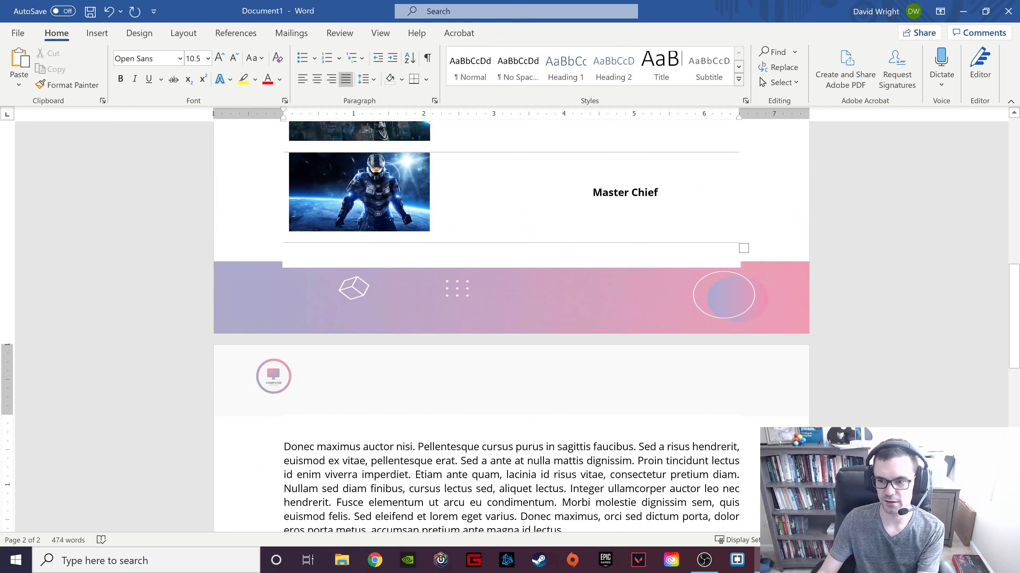
Move the picture-and-title table up into the "Sed a enim libero" paragraph, below its second line.
scroll(510, 321, up, 3)
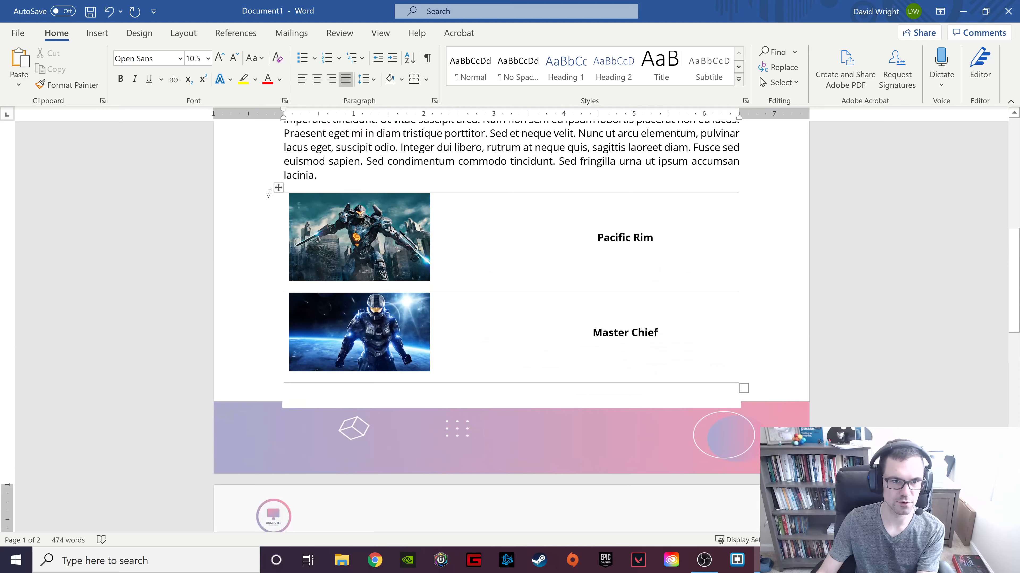
drag(279, 188, 280, 130)
scroll(509, 321, up, 3)
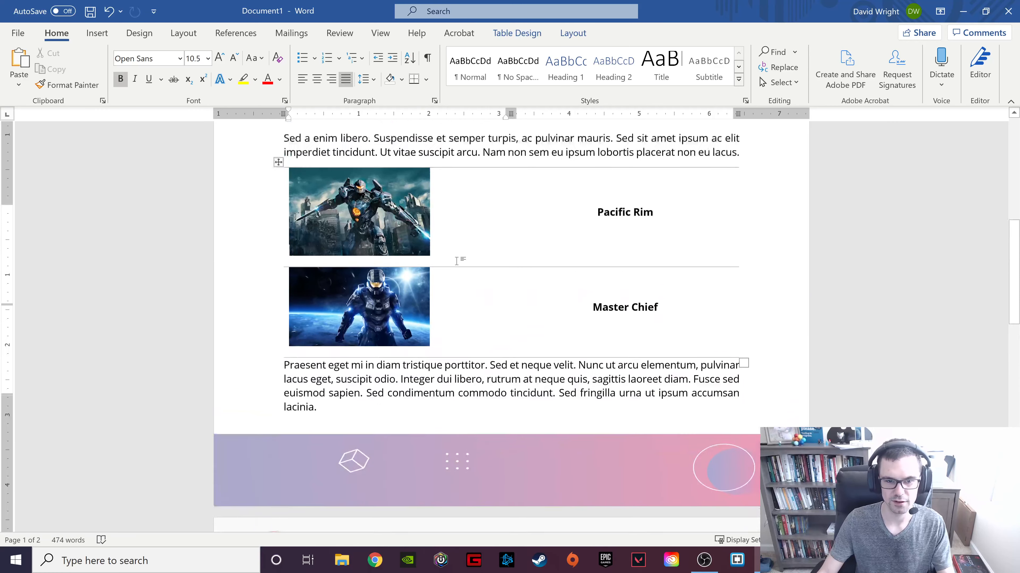
scroll(394, 345, down, 7)
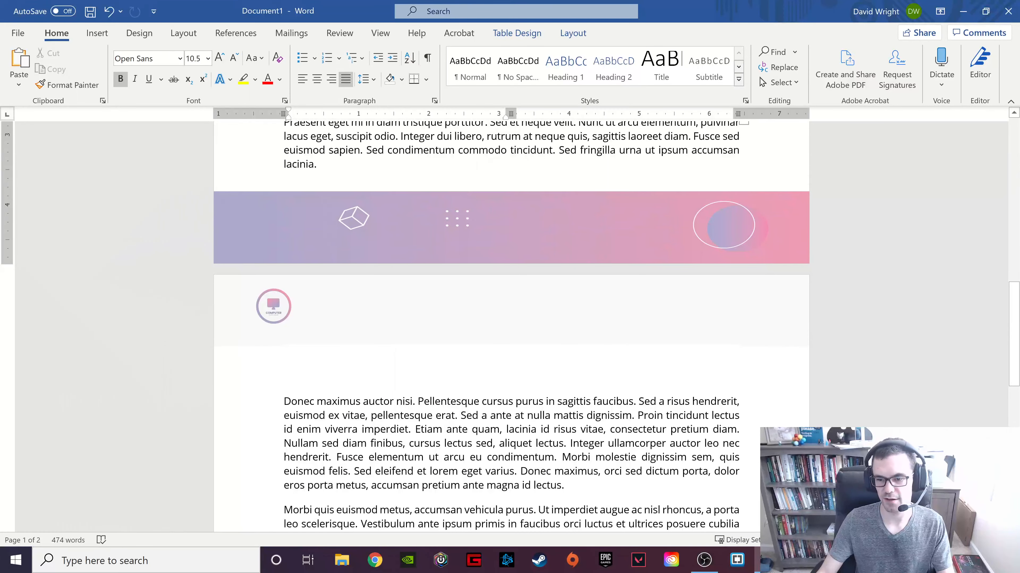
scroll(472, 325, up, 15)
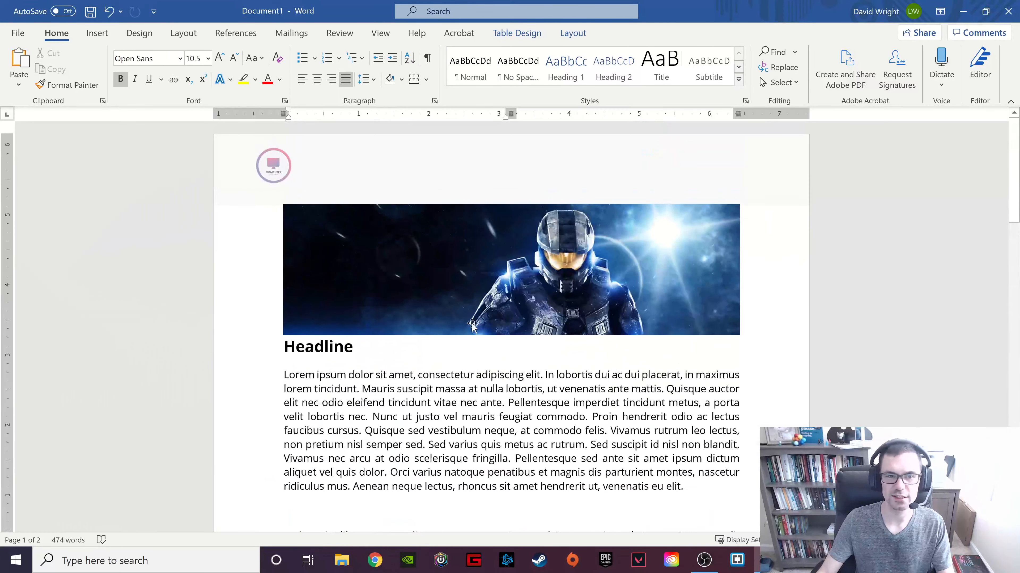
Insert an empty line above the Headline heading to separate the banner picture from the header band.
click(355, 347)
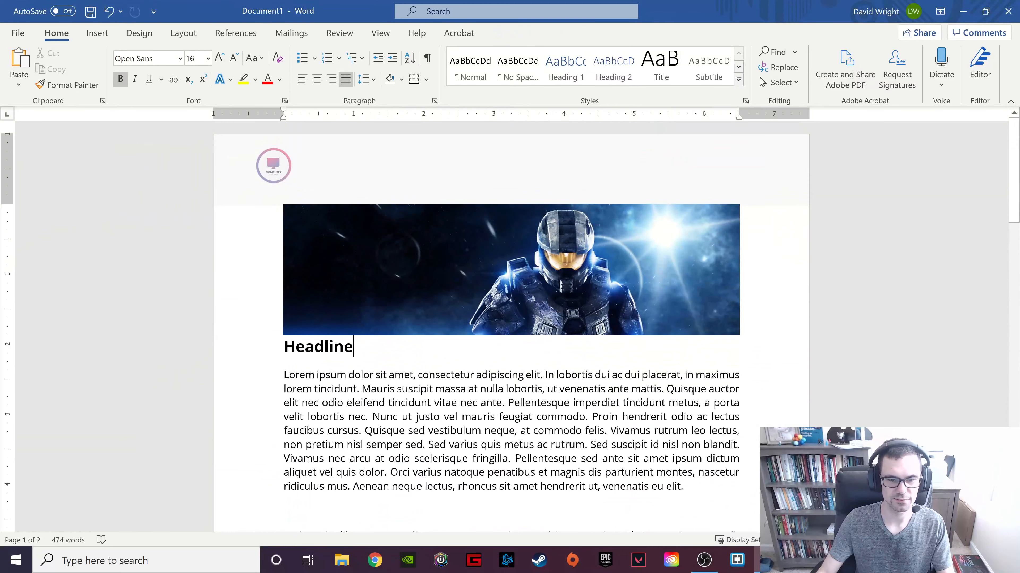
key(ctrl+z)
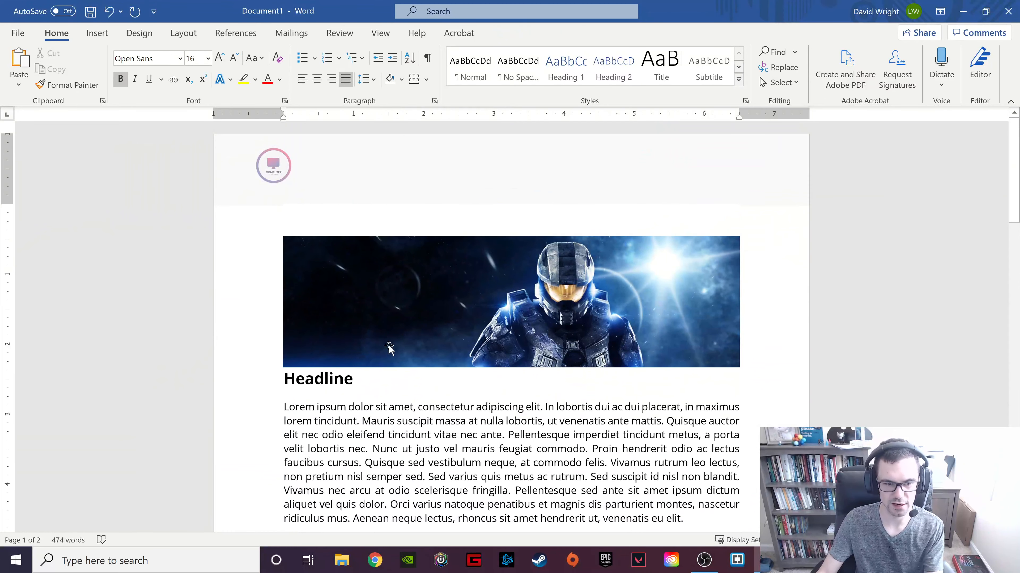
scroll(465, 362, down, 2)
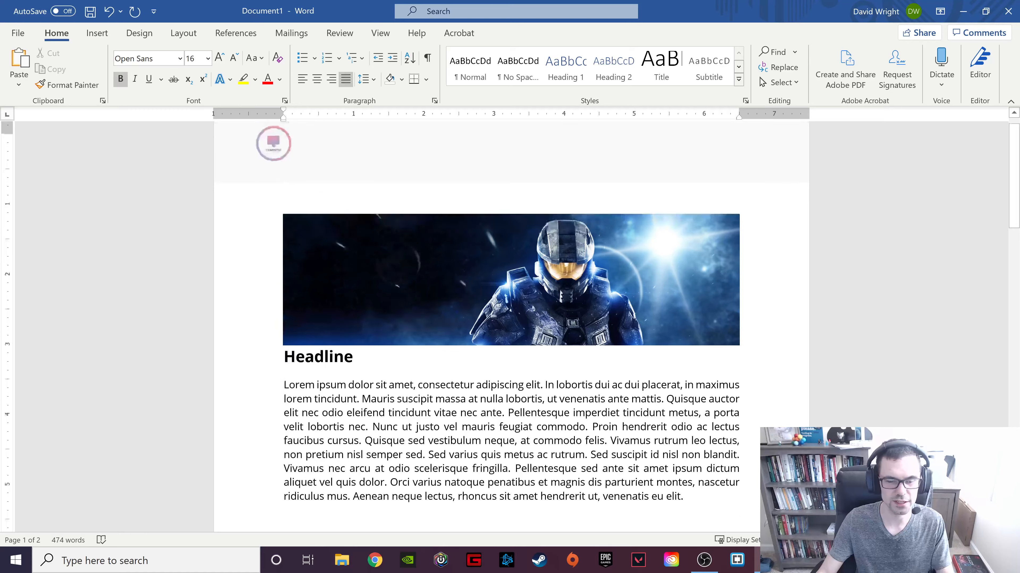
scroll(451, 358, up, 2)
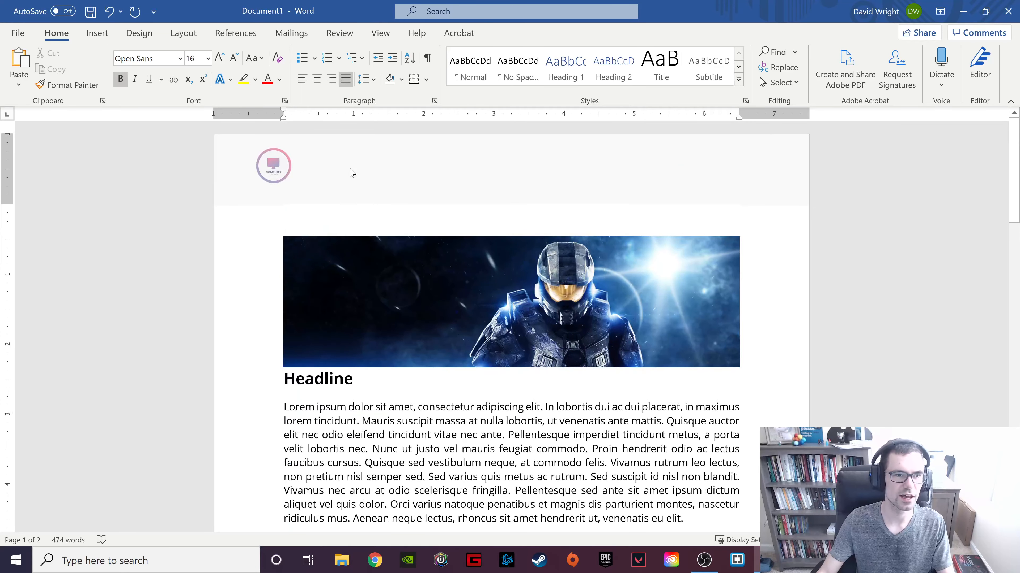
Draw a rectangle about 1.82" wide and 1.34" high over the Lorem ipsum paragraph below the Headline.
click(100, 34)
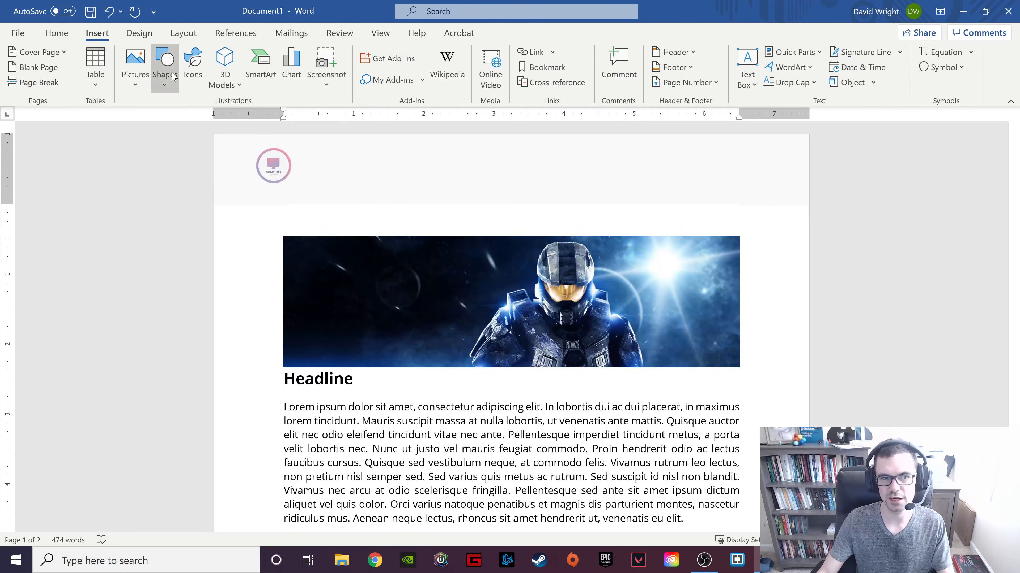
click(164, 66)
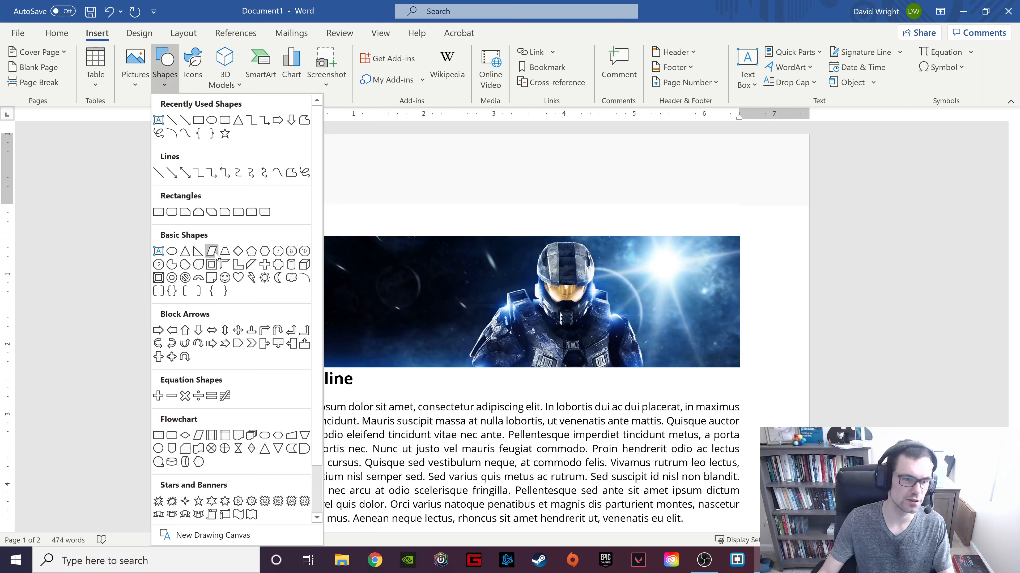
click(493, 183)
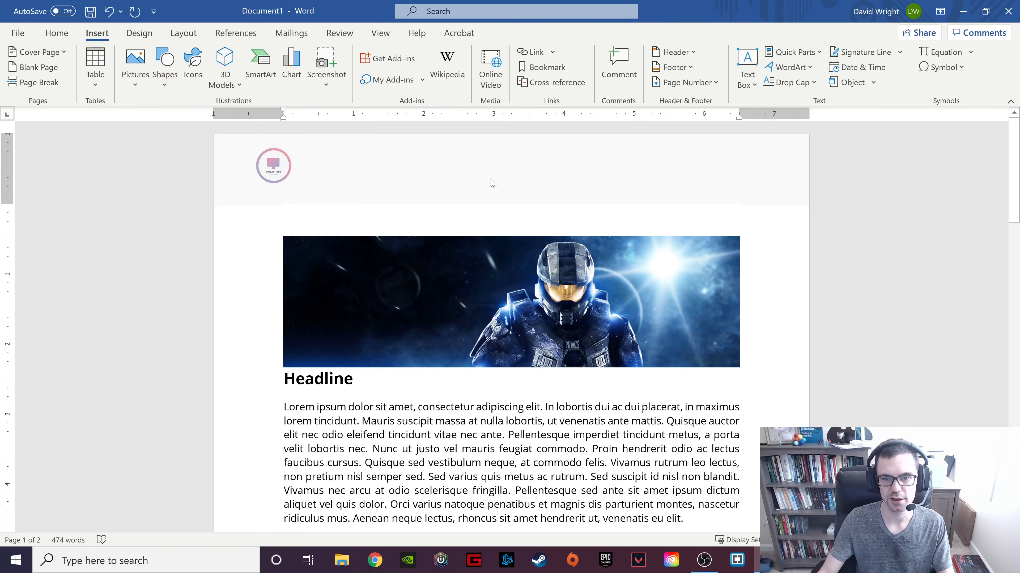
scroll(511, 327, down, 4)
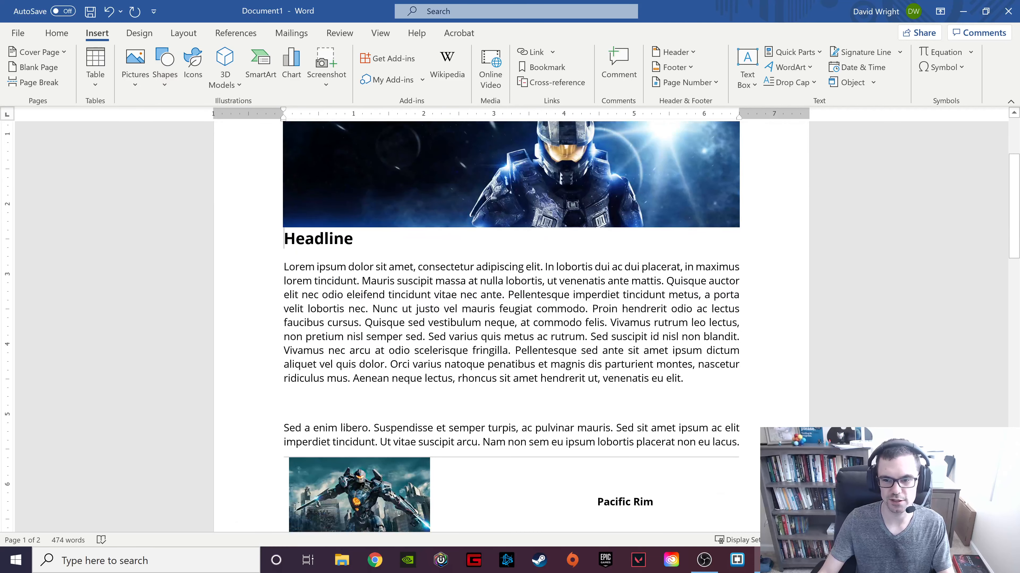
click(164, 81)
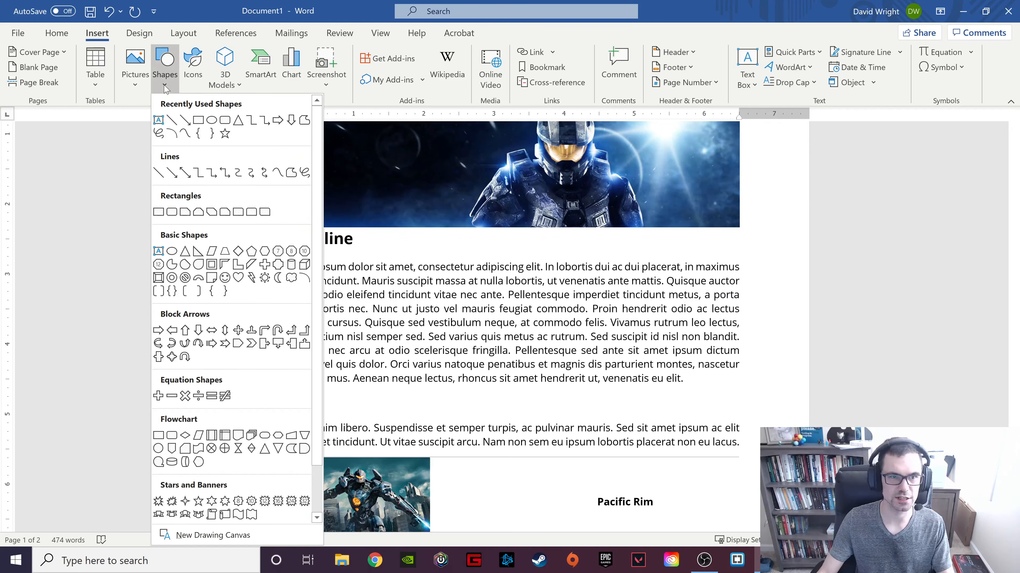
click(198, 121)
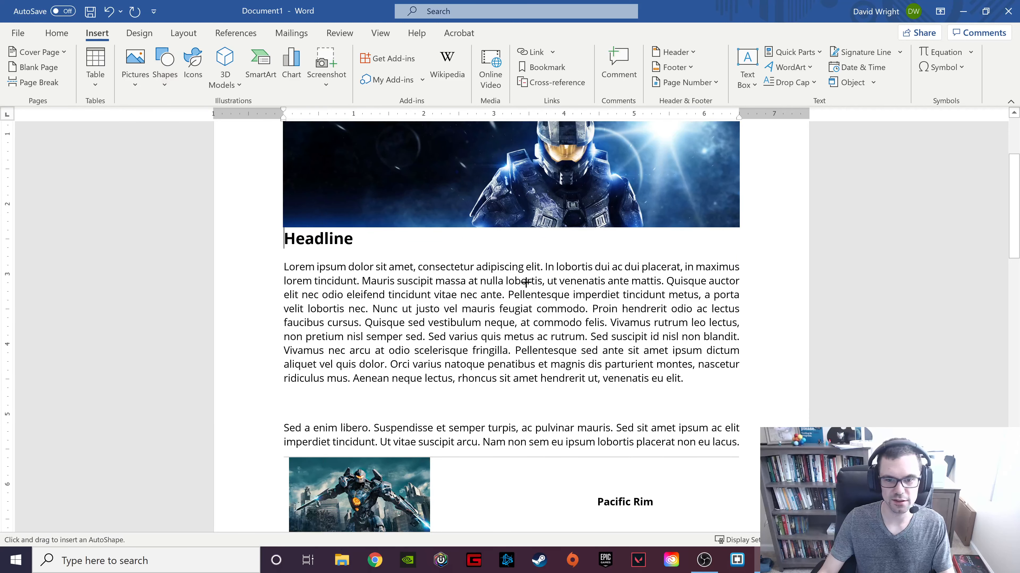
drag(517, 265, 646, 359)
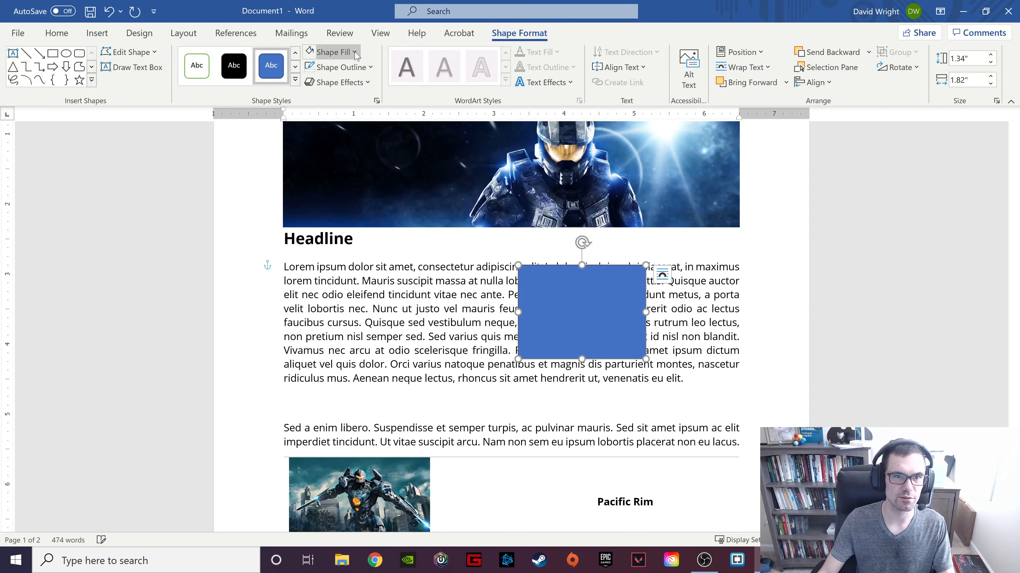
Look through the rectangle's fill, outline and effect options, including Soft Edges, and delete the rectangle.
click(355, 53)
click(353, 50)
click(366, 67)
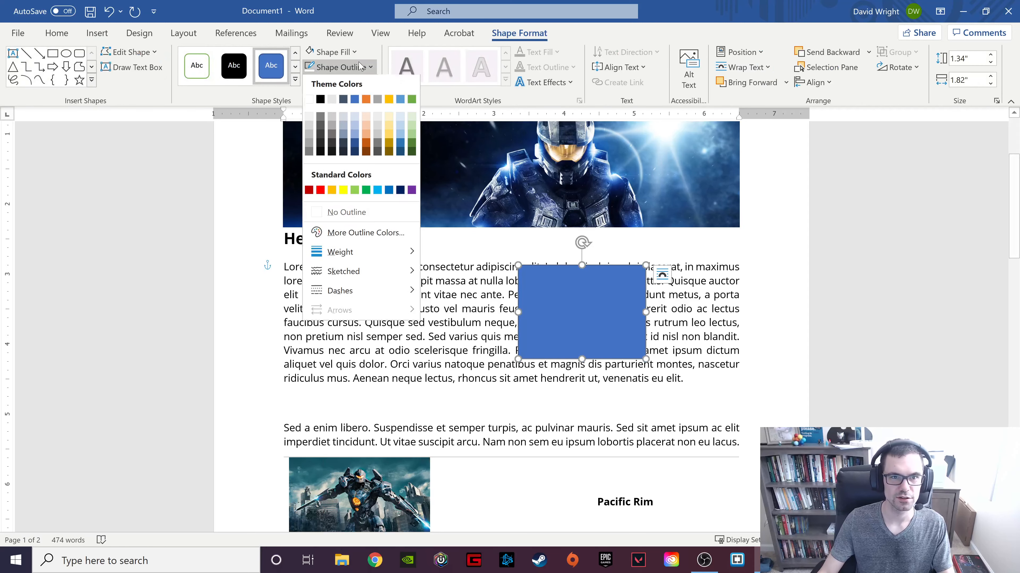
click(365, 68)
click(366, 84)
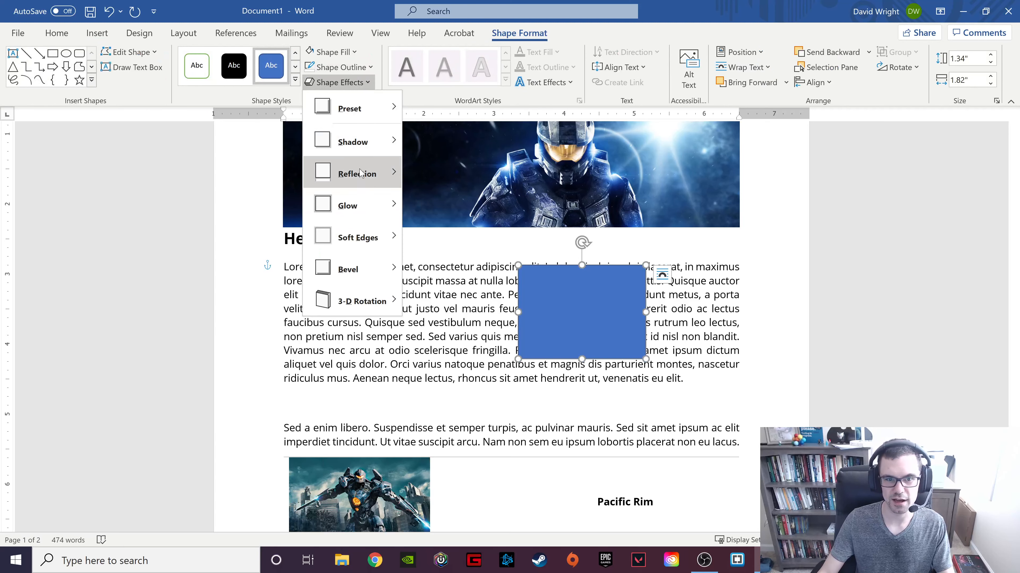
mouse_move(363, 241)
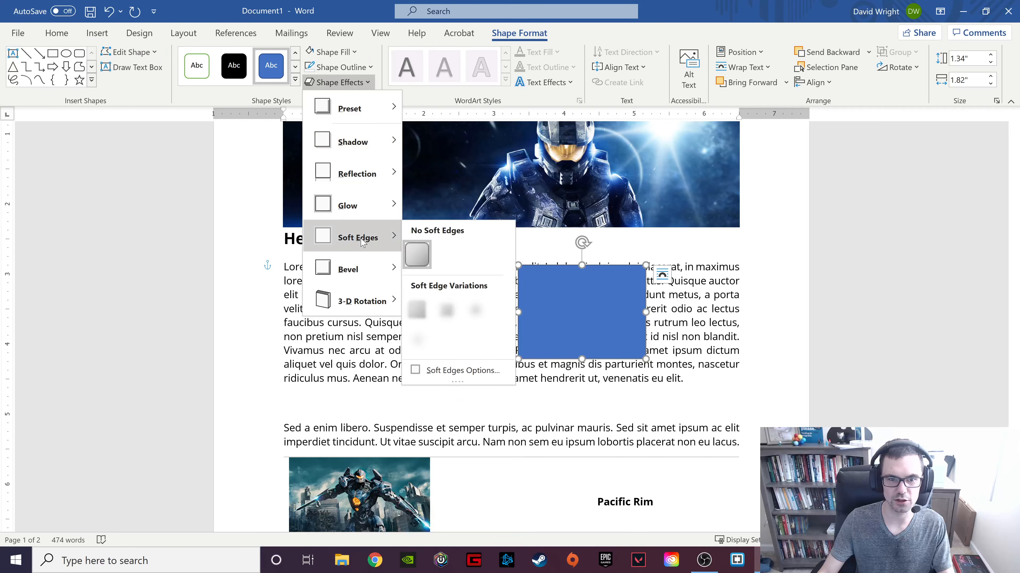
click(603, 297)
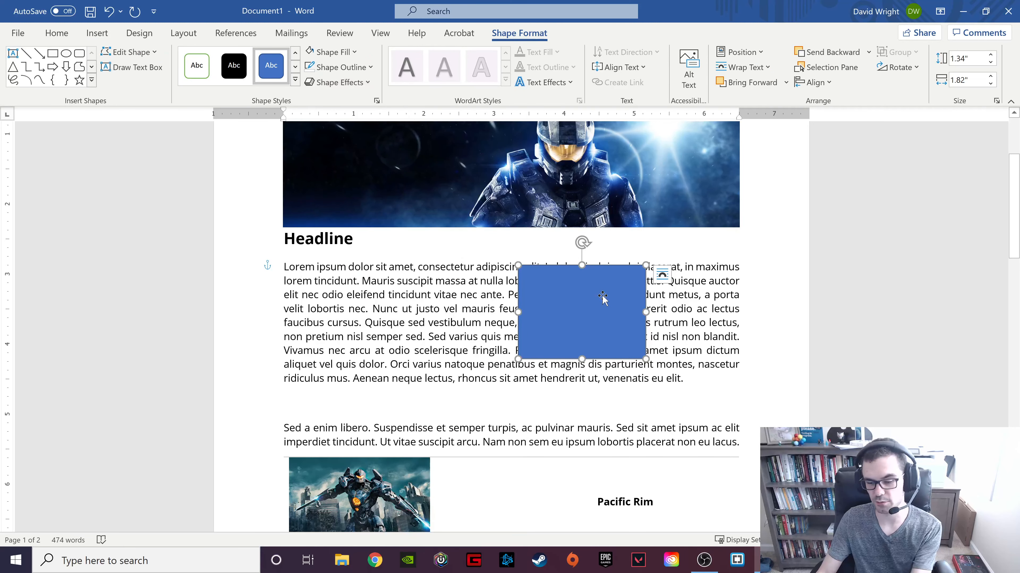
key(Delete)
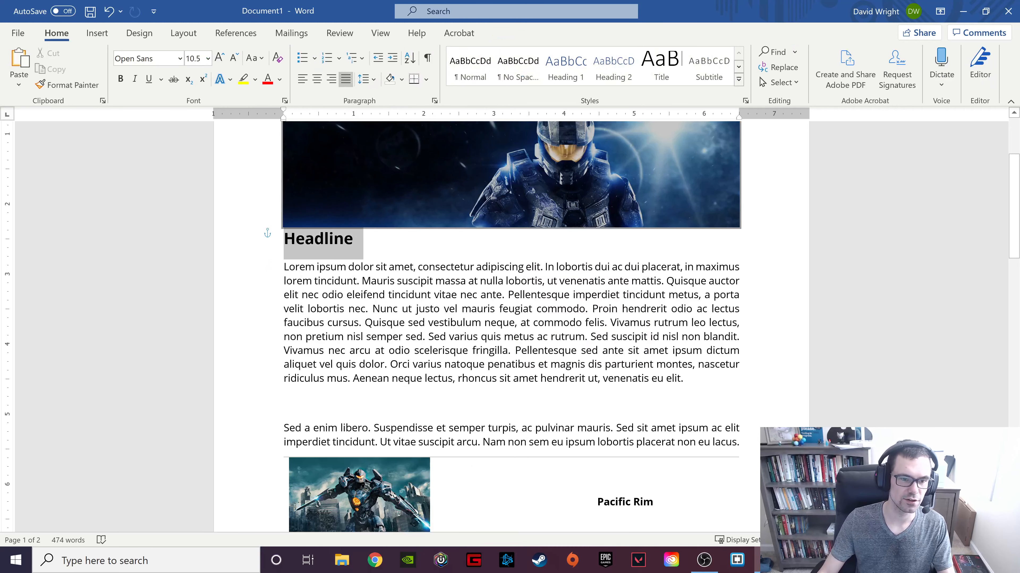
click(105, 35)
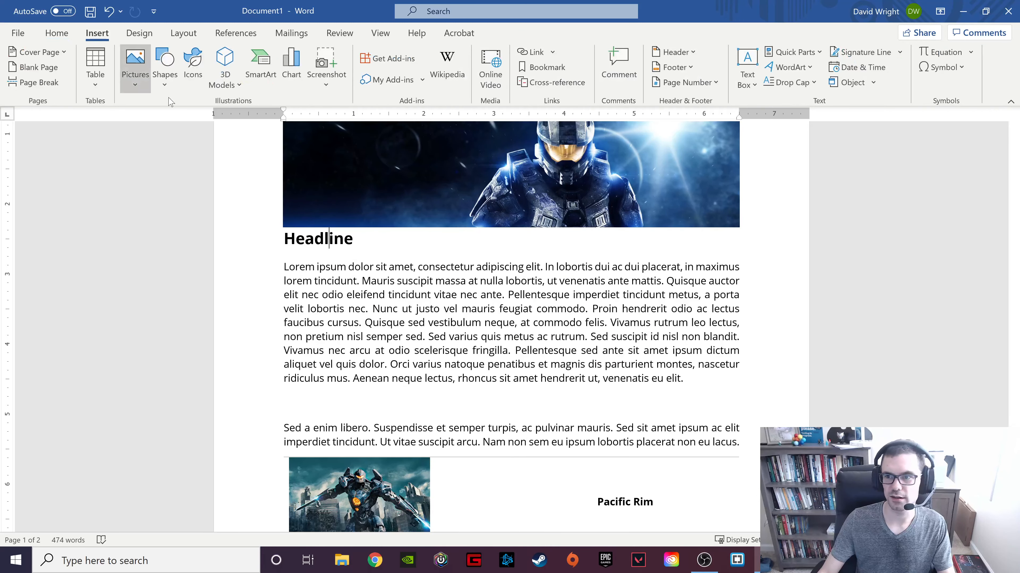
click(791, 67)
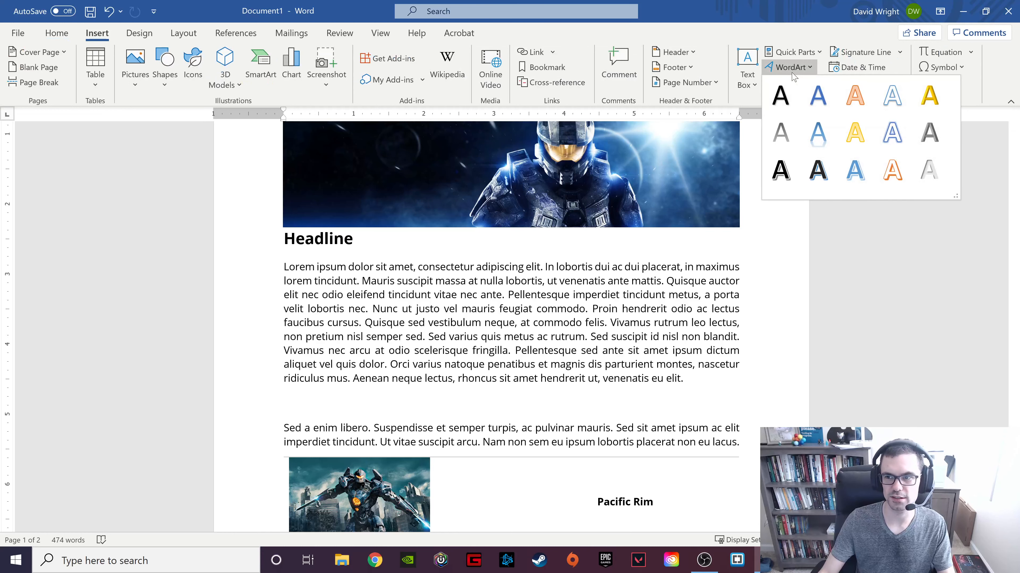
key(Escape)
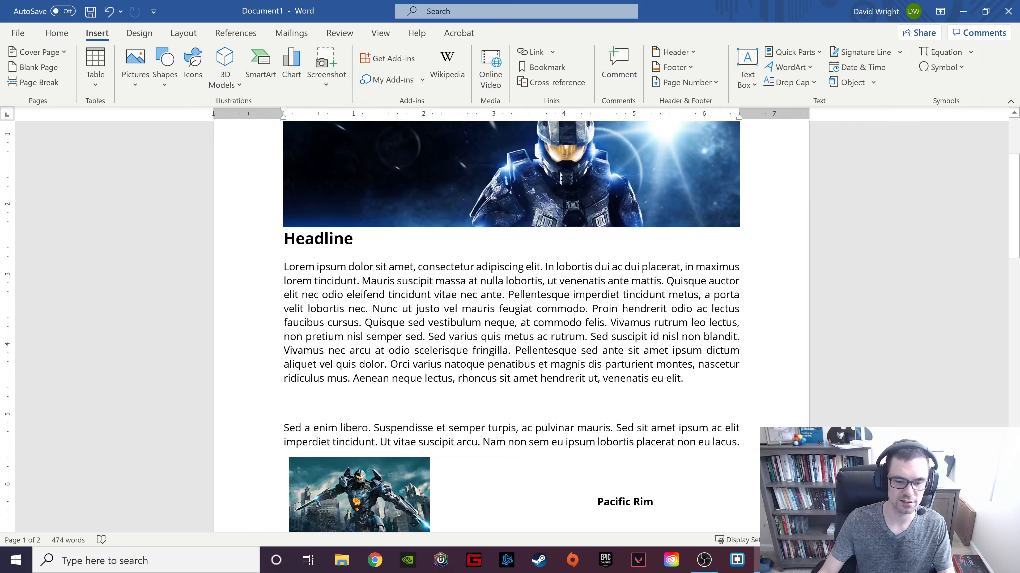
Search the stock icons for "computer" and insert the solid desktop computer with tower at the start of the Lorem ipsum paragraph.
scroll(509, 321, up, 2)
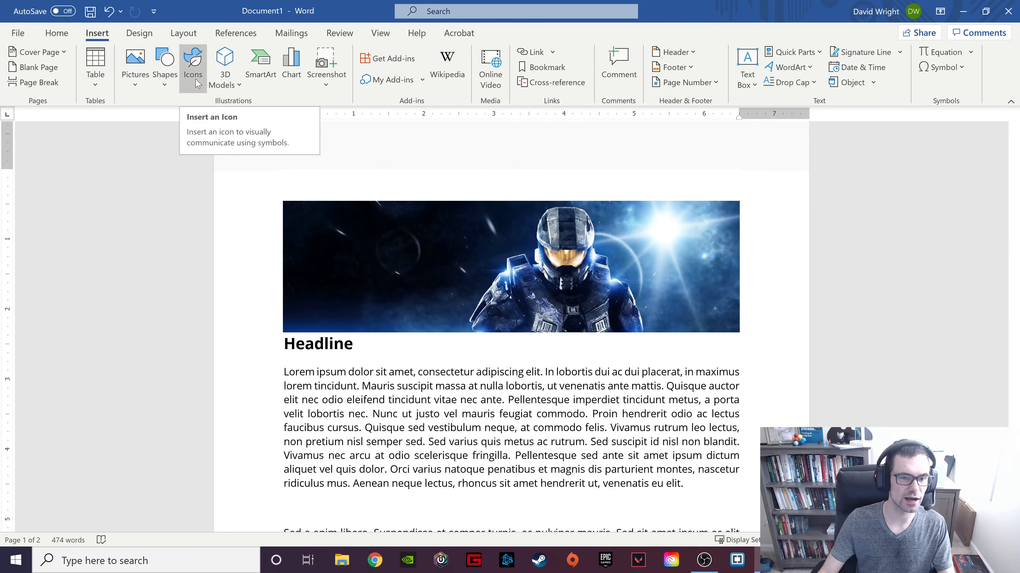
scroll(510, 321, down, 3)
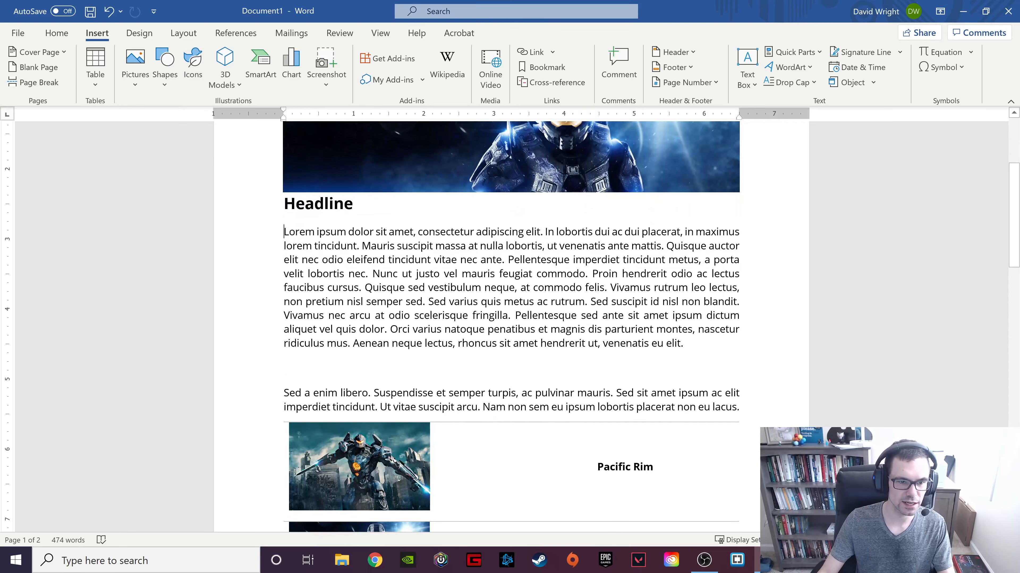
click(193, 64)
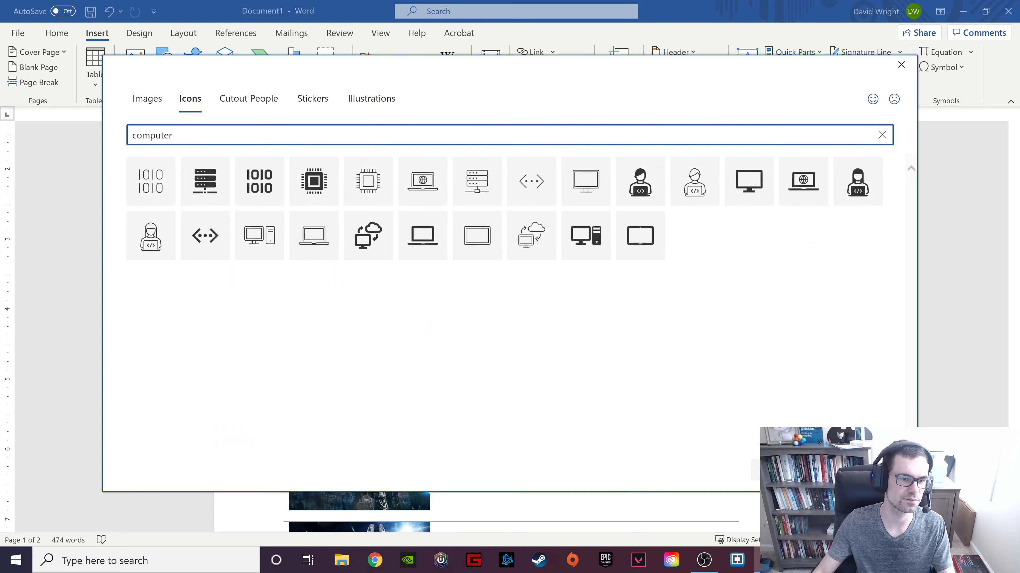
click(580, 241)
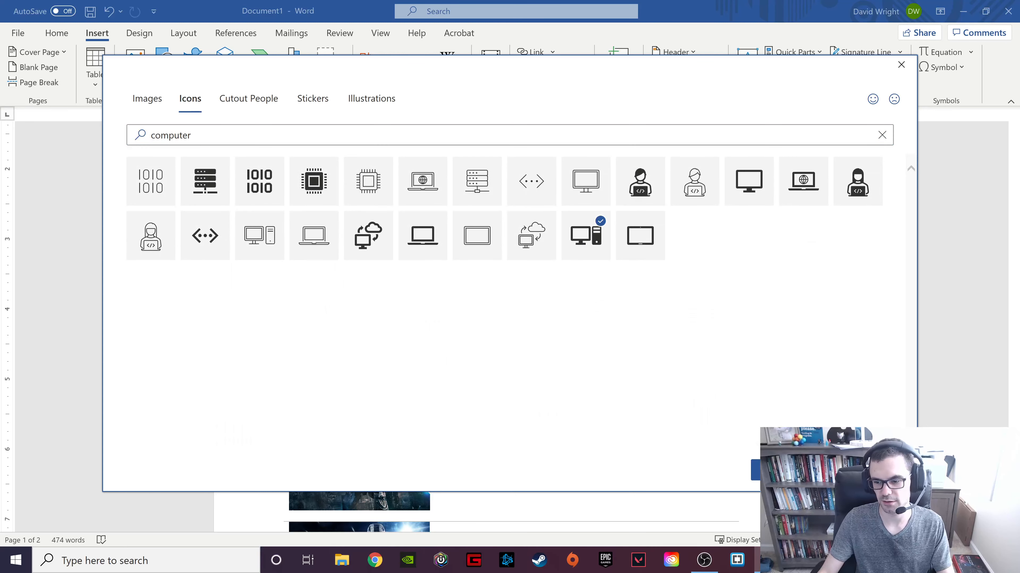
click(757, 471)
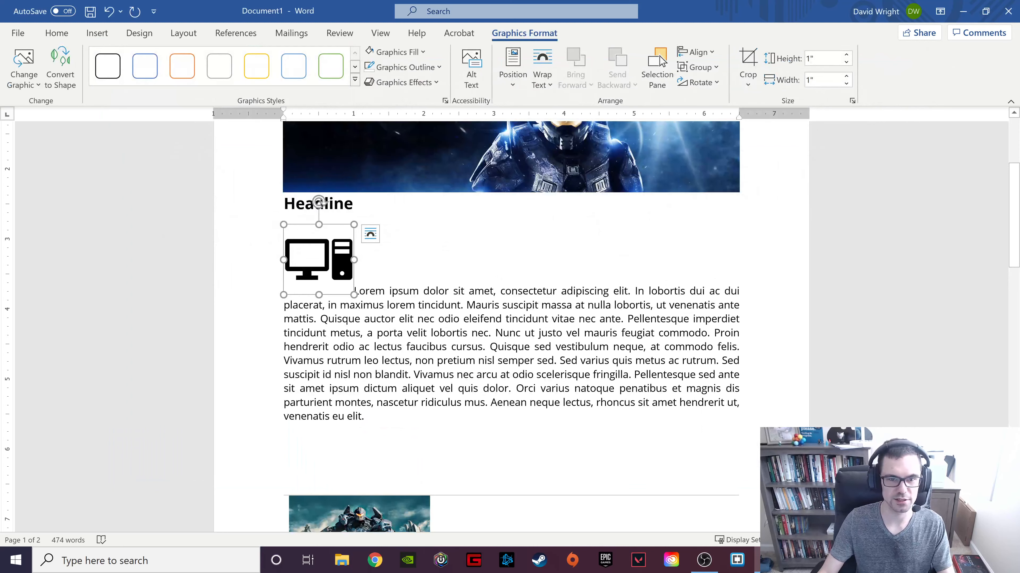
Set the computer icon's text wrapping to Square and shrink it to about 0.31" by 0.31".
click(370, 234)
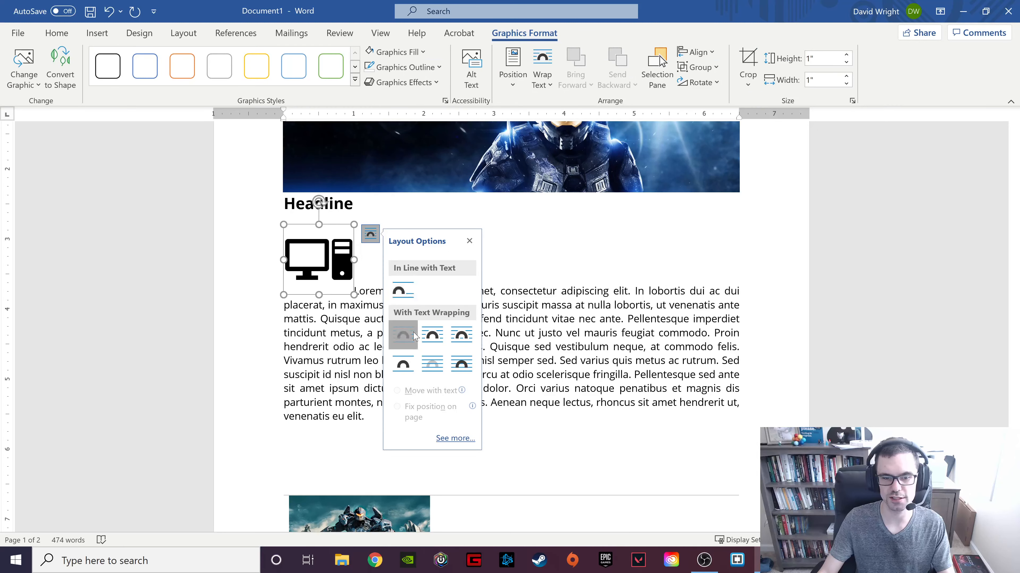
click(415, 336)
drag(354, 295, 307, 247)
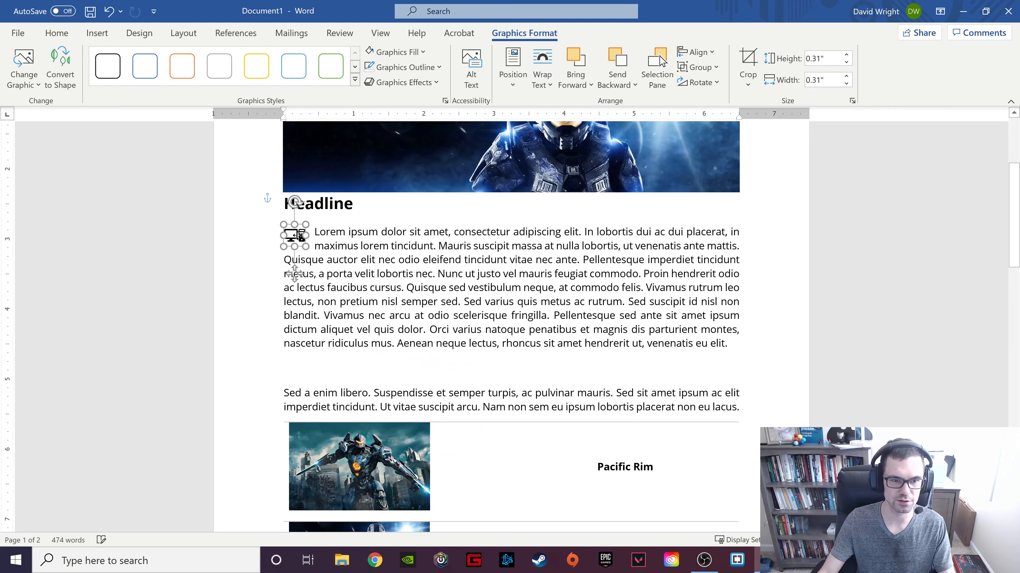
Fill the computer icon with standard purple and place two copies below it along the left edge of the Lorem ipsum paragraph.
click(395, 51)
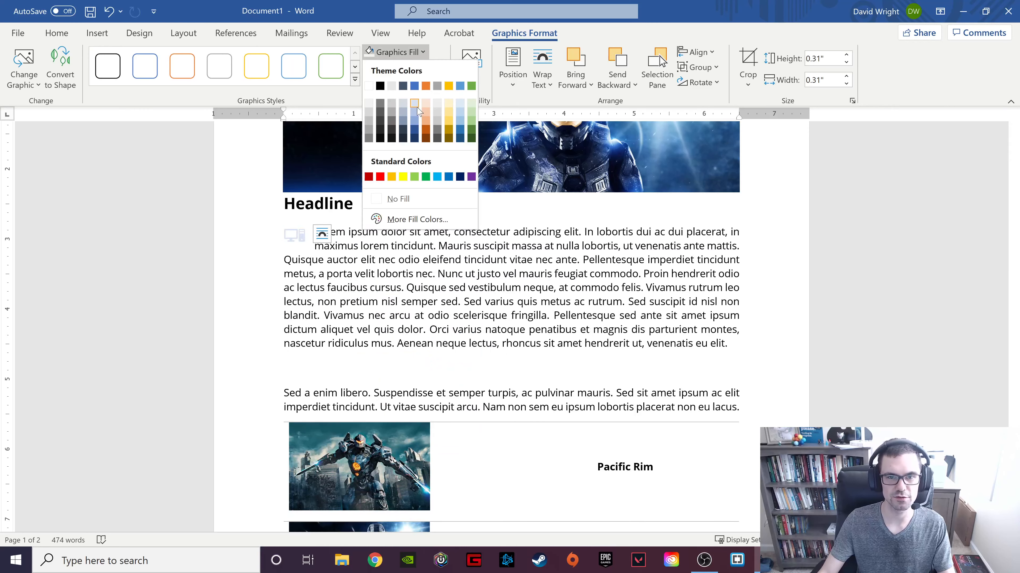
click(470, 178)
drag(293, 237, 301, 353)
key(ctrl+v)
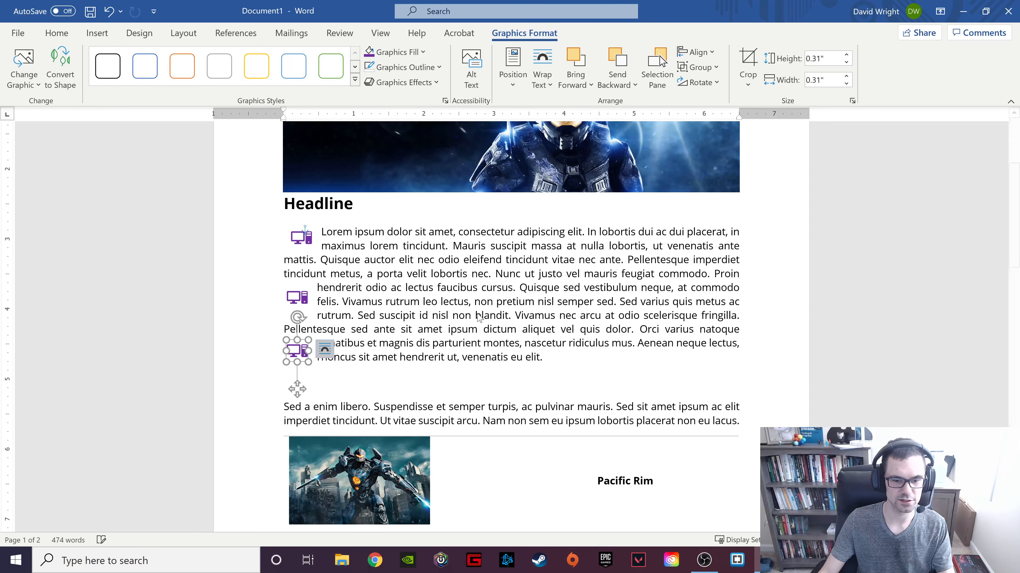
click(621, 287)
scroll(484, 257, up, 5)
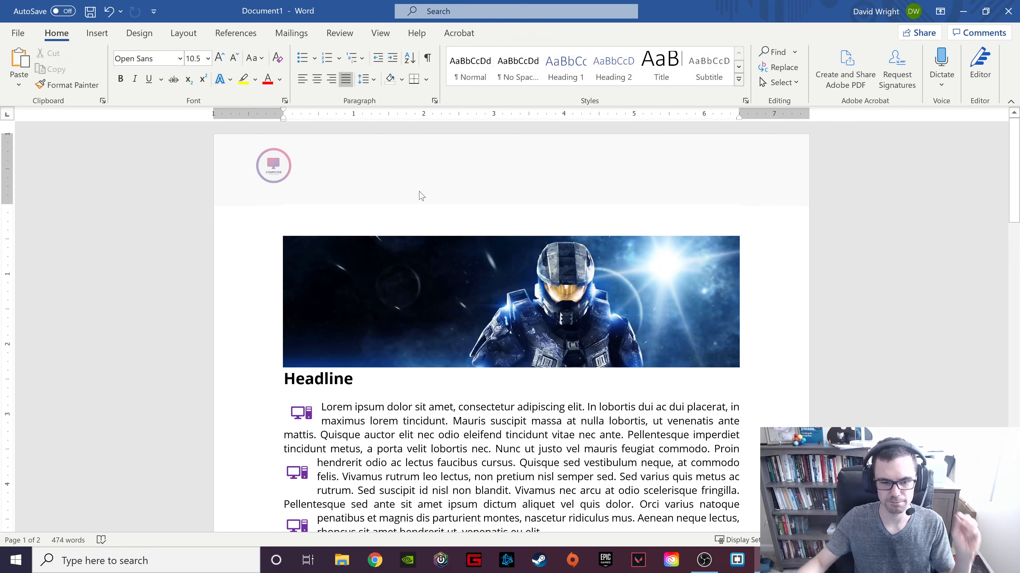
scroll(421, 196, down, 14)
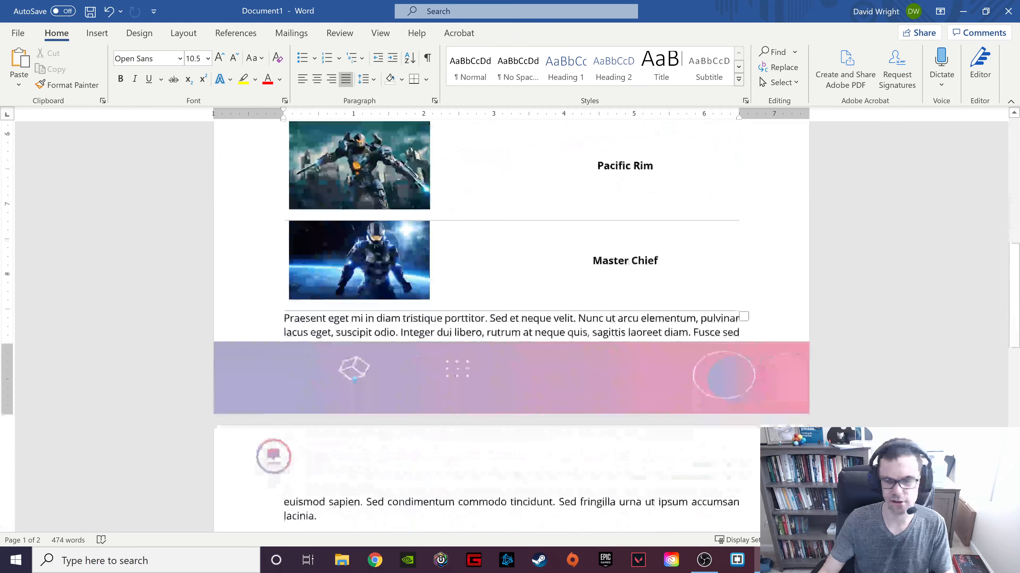
scroll(510, 321, down, 20)
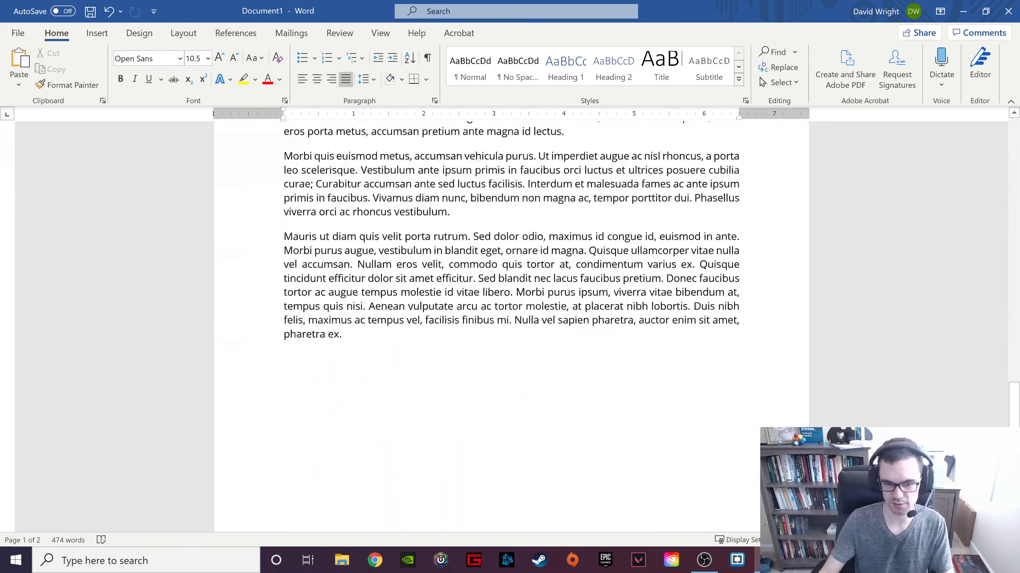
scroll(543, 470, up, 20)
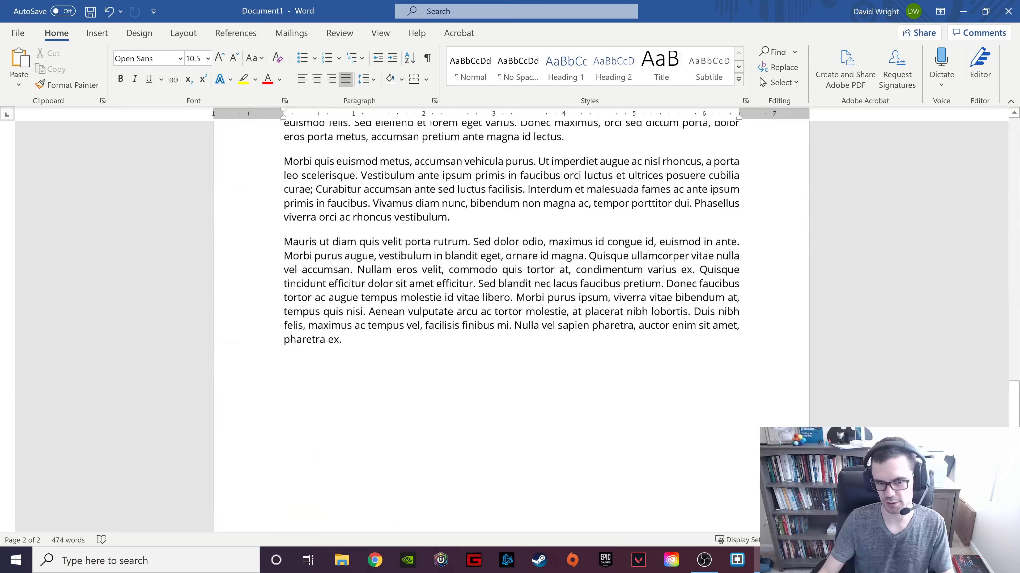
scroll(510, 321, up, 10)
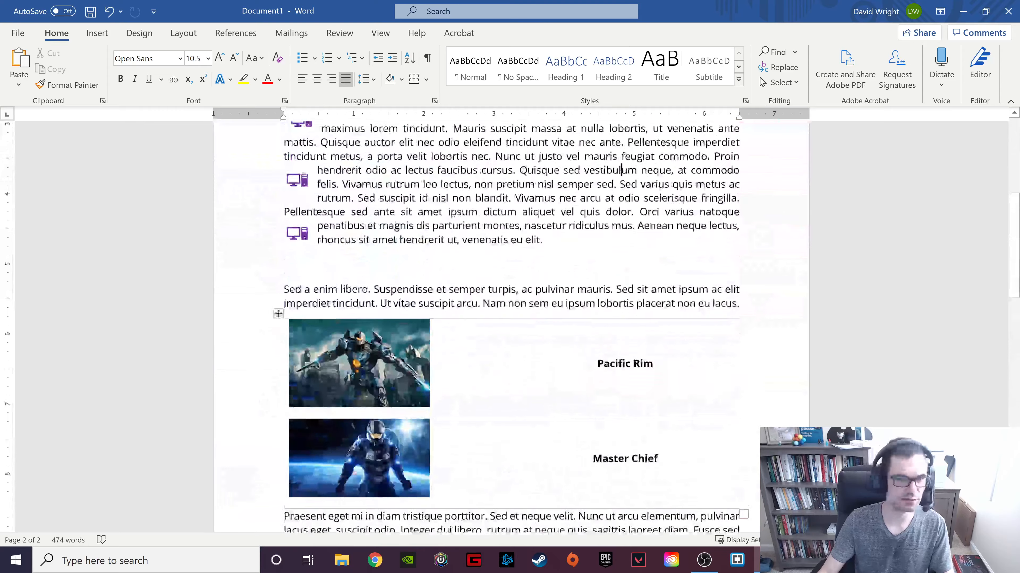
Insert the walking T. rex from the stock All Animated Models over the Lorem ipsum paragraph and rotate it into a left-facing side view.
click(116, 33)
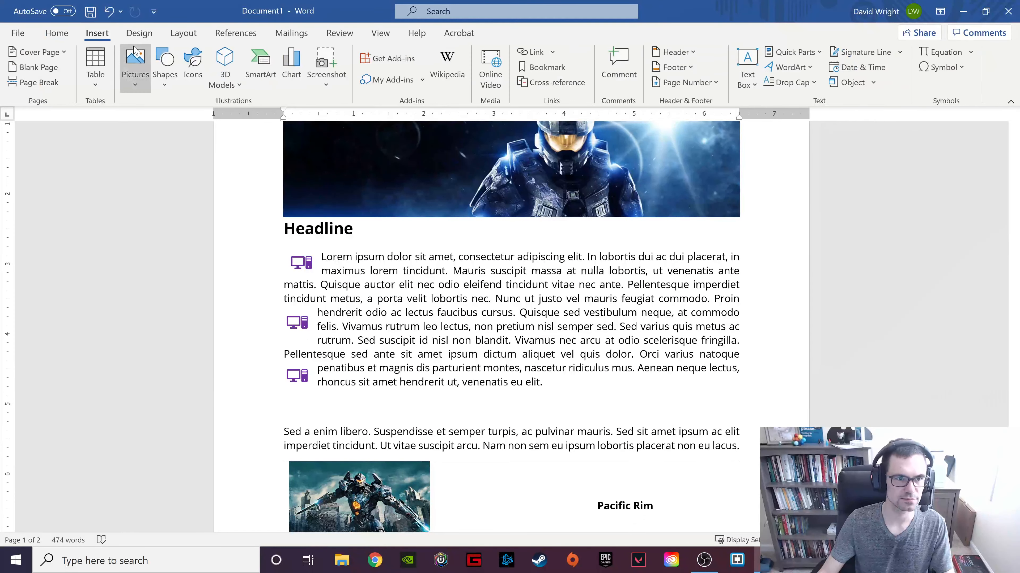
click(234, 84)
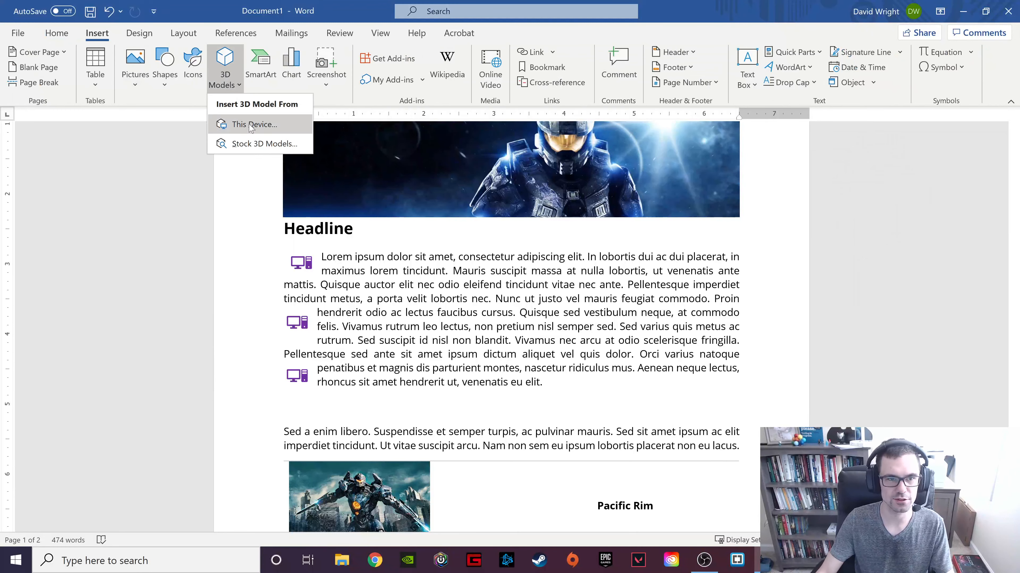
click(266, 144)
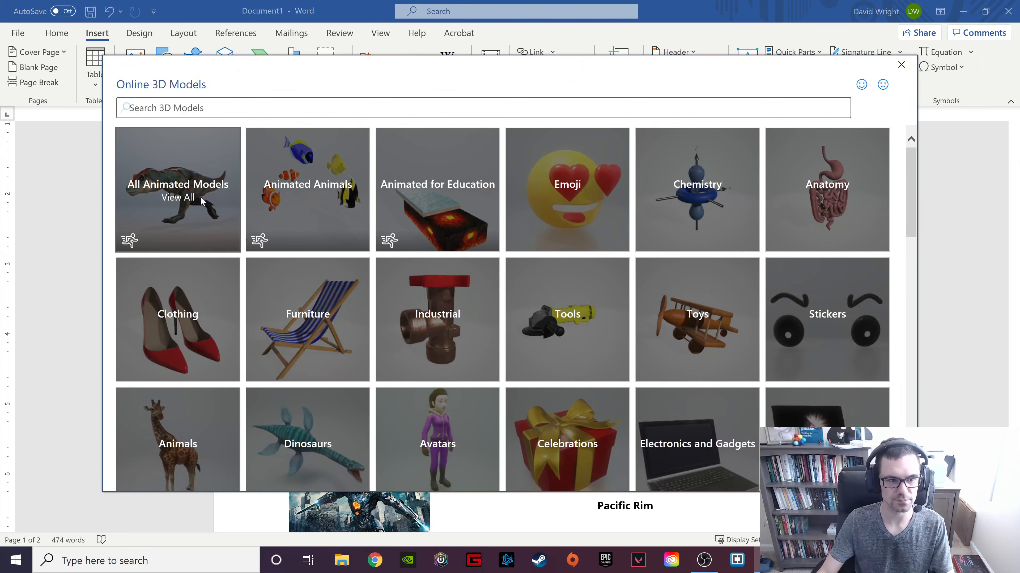
click(200, 196)
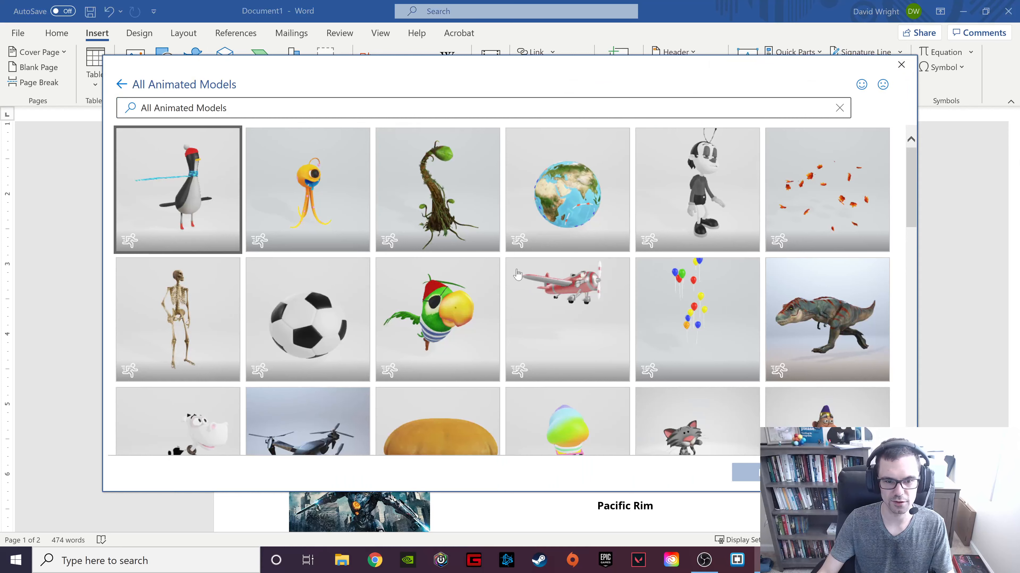
click(819, 353)
click(753, 472)
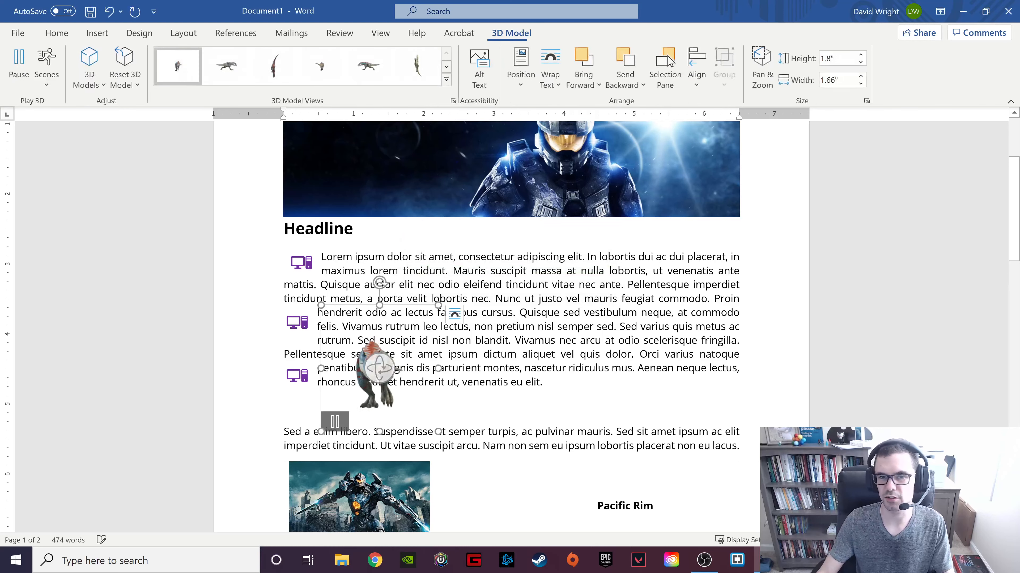
drag(384, 371, 228, 354)
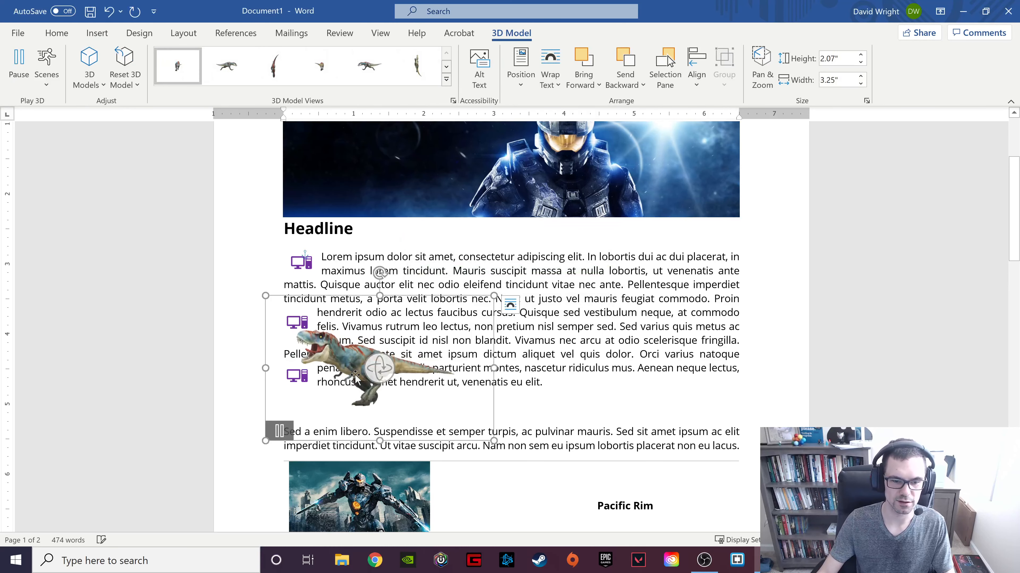
Move the T. rex to the lower right end of the Lorem ipsum paragraph, shrink it to about 1.37" by 2.16" and pause its animation.
drag(355, 341, 634, 347)
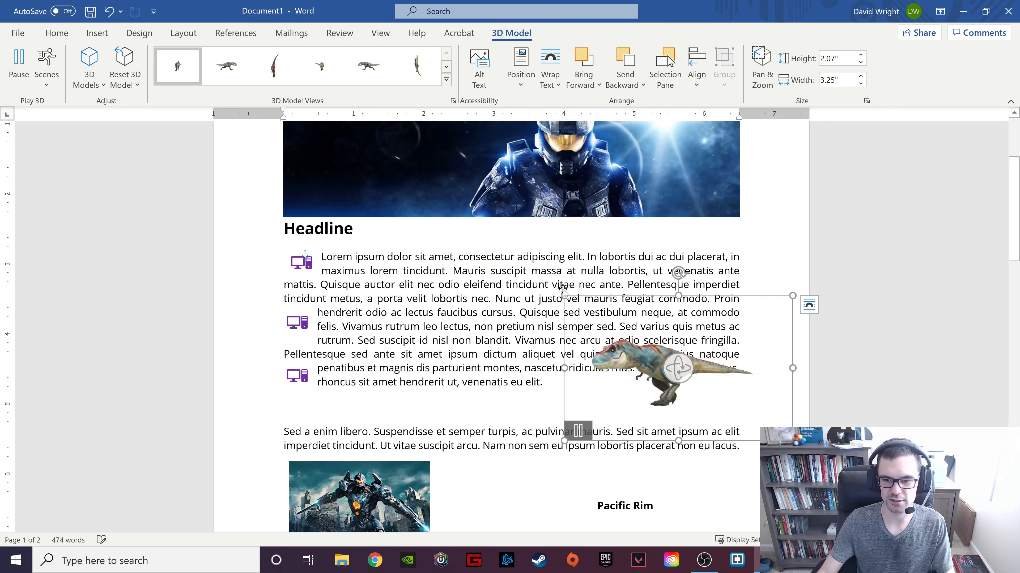
drag(564, 297, 621, 362)
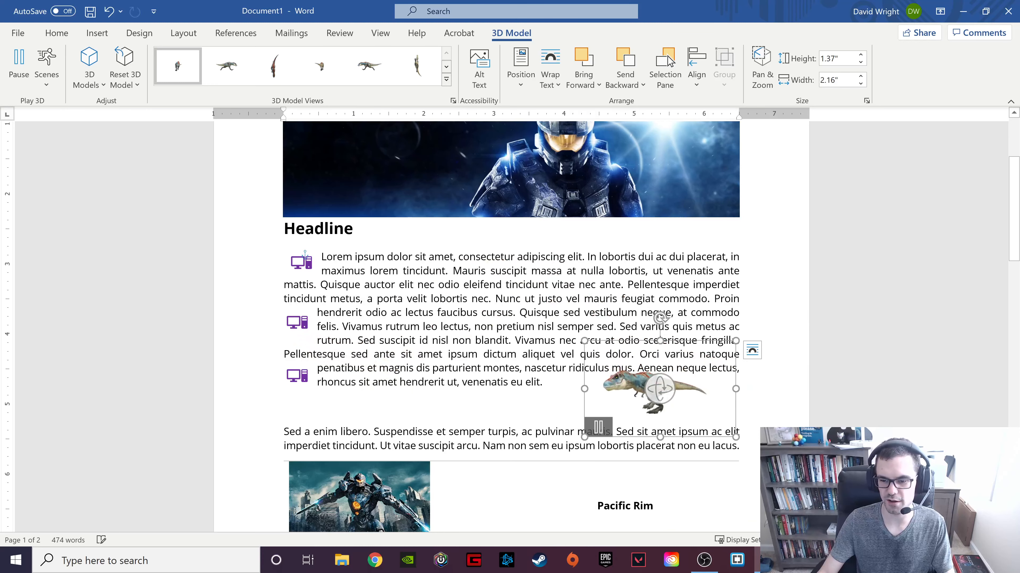
click(597, 427)
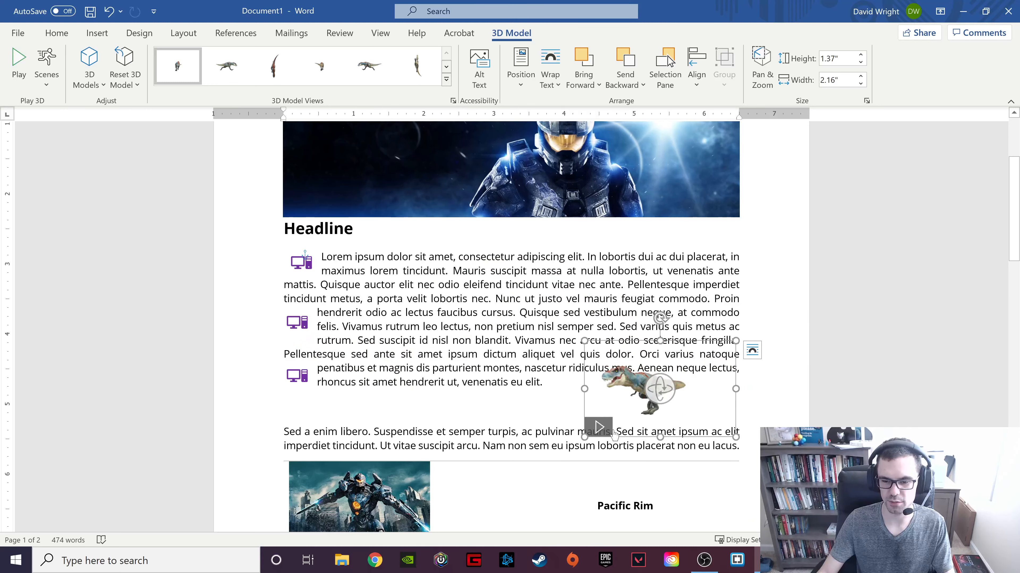
Set the T. rex's text wrapping to Tight, place it at the right edge of the Lorem ipsum paragraph and resume its animation.
click(752, 351)
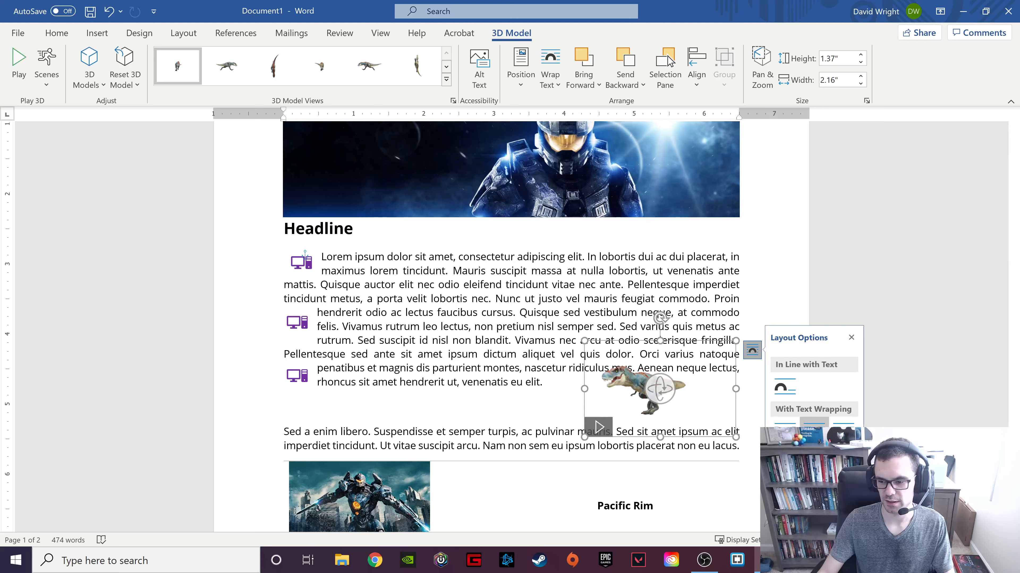
click(814, 431)
drag(632, 375, 676, 310)
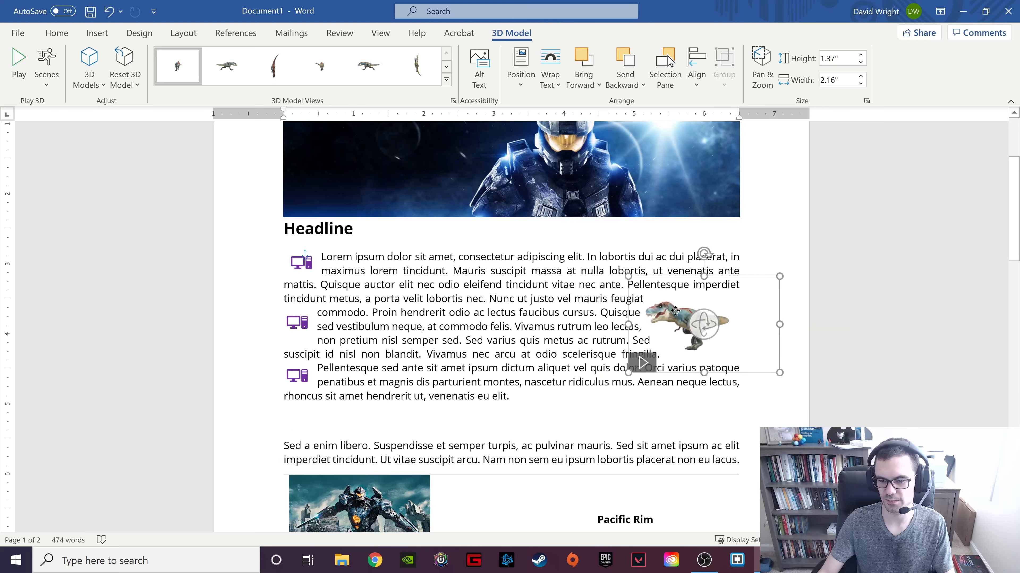
click(643, 363)
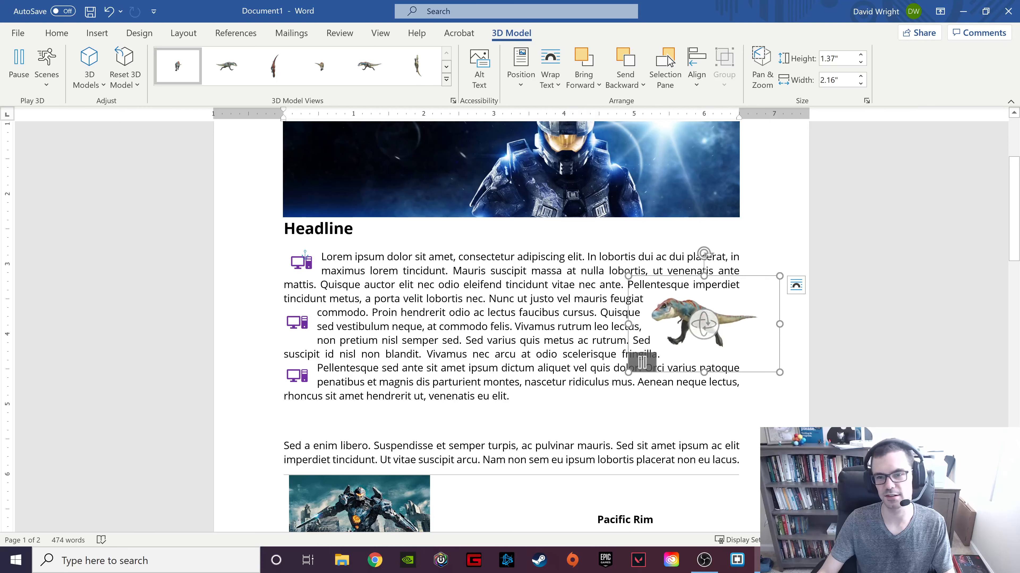
click(483, 312)
scroll(534, 314, up, 1)
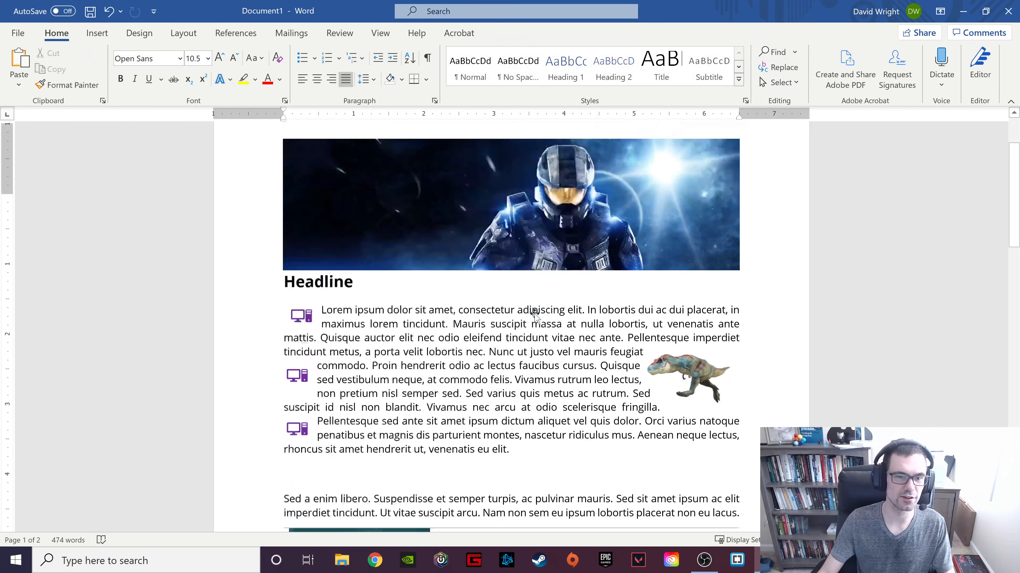
scroll(534, 314, down, 1)
click(99, 35)
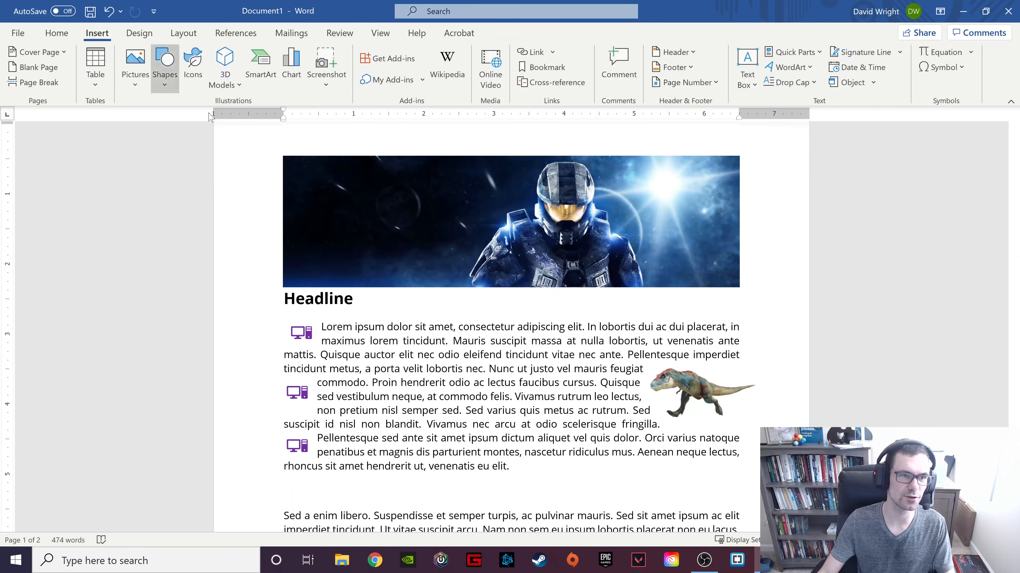
click(229, 83)
click(229, 83)
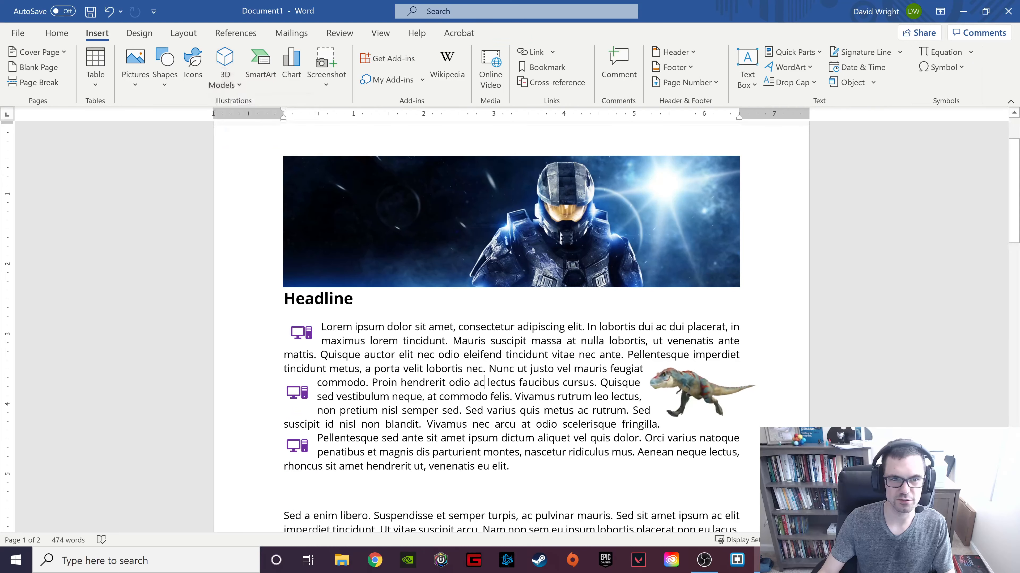